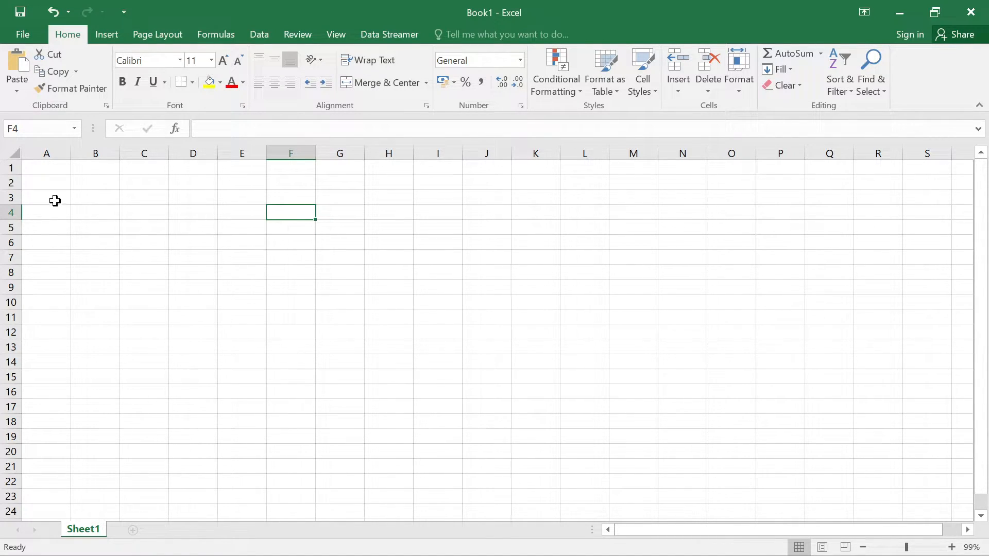
Label cell A1 "Add" and enter the values 1, 2 and 4 in cells C1, D1 and E1.
left_click(59, 171)
type("Add")
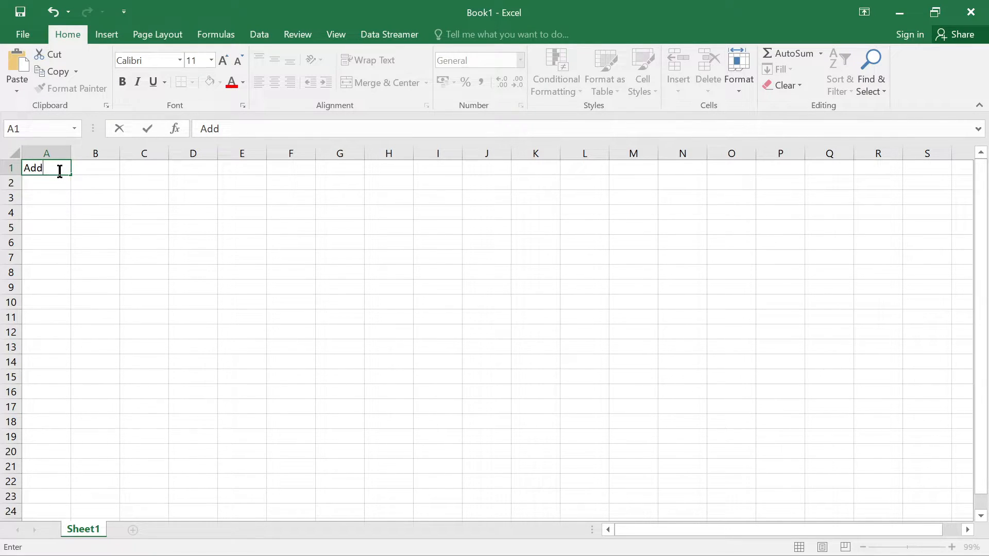
left_click(150, 171)
type("1")
key("Tab")
type("2")
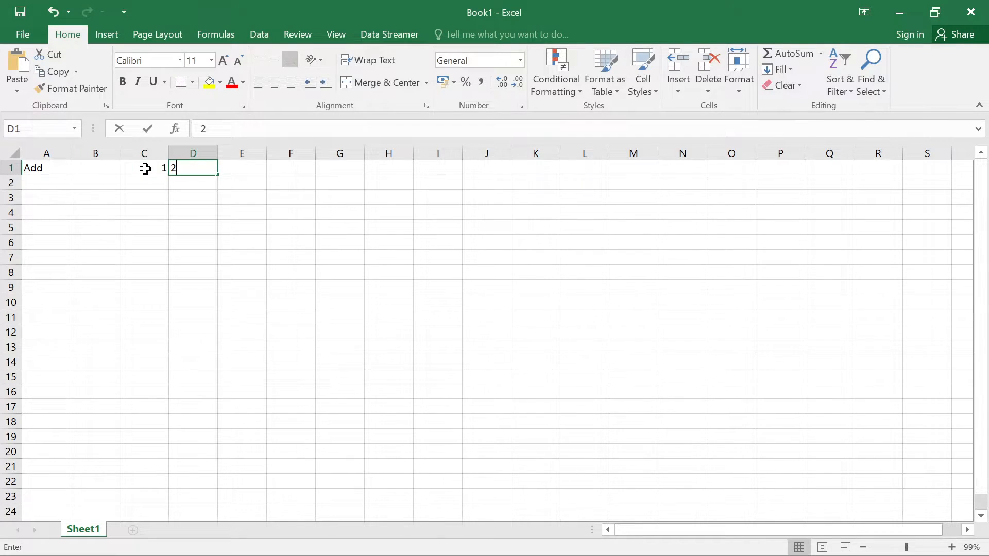
key("Tab")
type("4")
key("Tab")
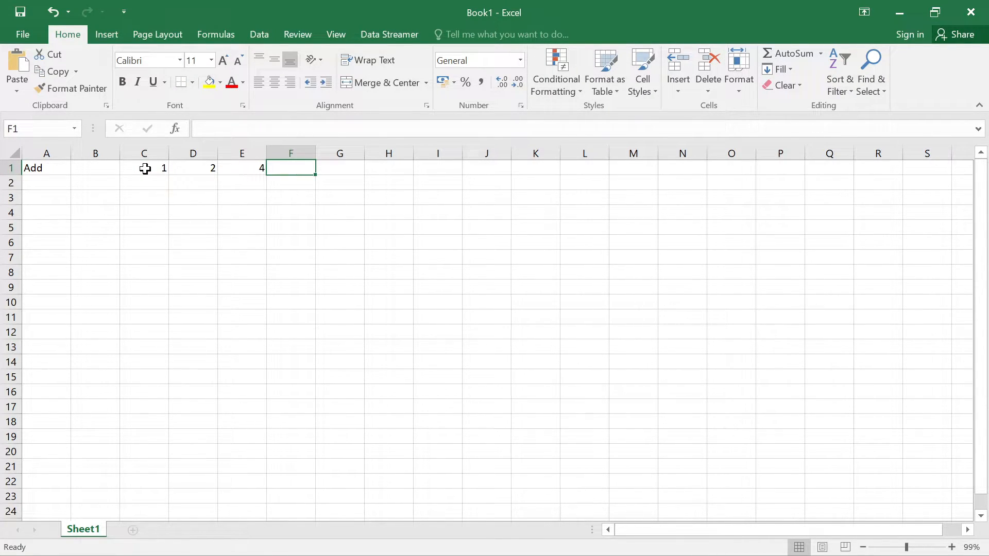
Enter the formula =C1+D1+E1 in cell F1 to add the three numbers in the row.
type("=")
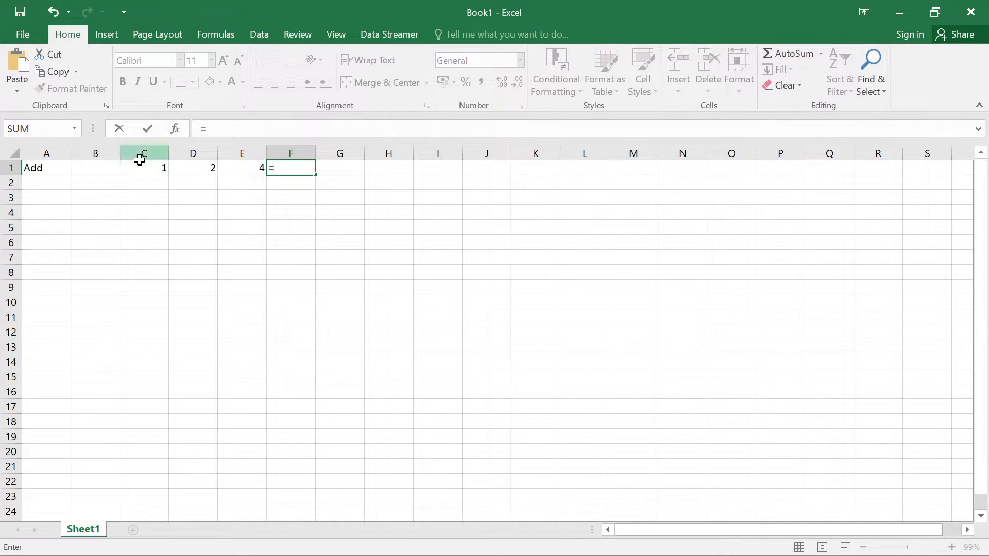
left_click(147, 168)
type("+")
left_click(193, 168)
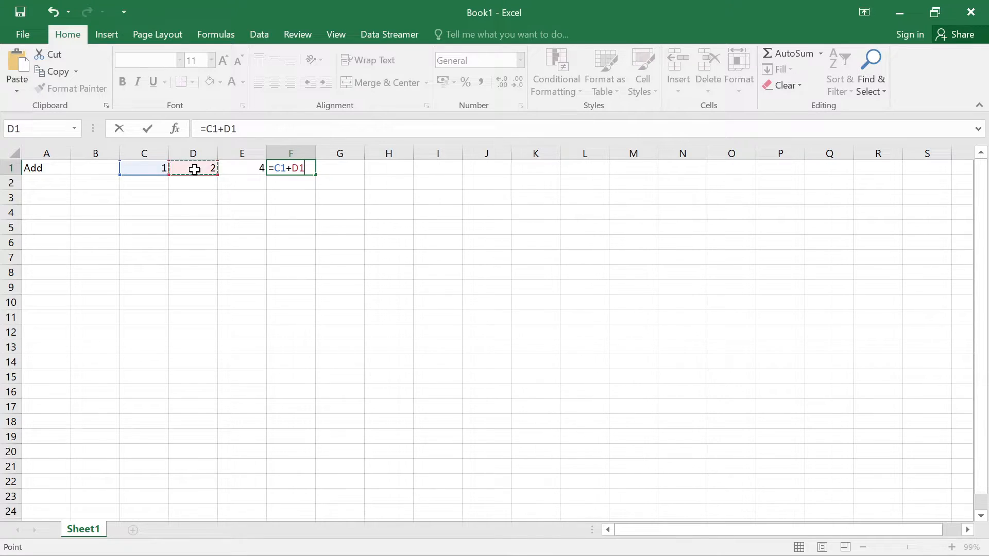
type("+")
left_click(229, 168)
key("Return")
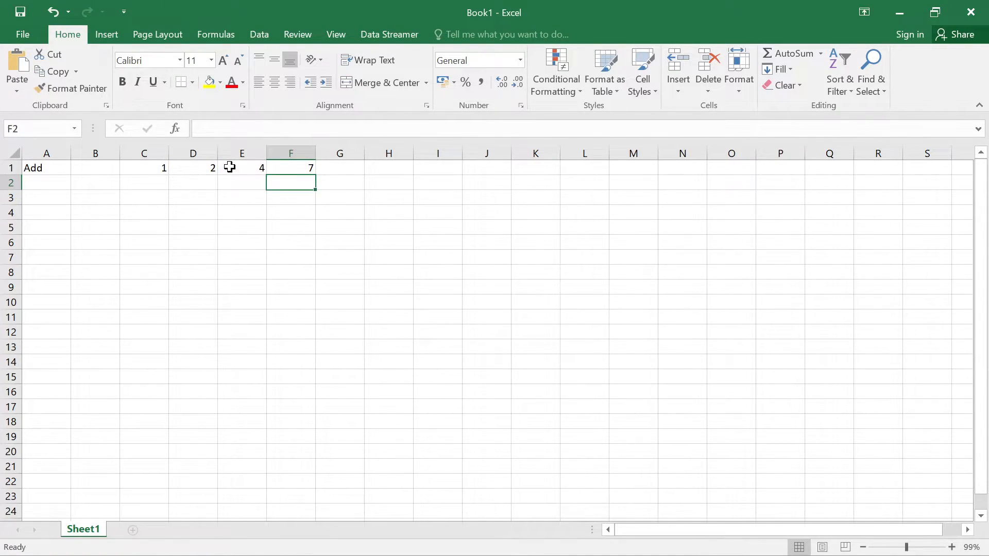
left_click(288, 170)
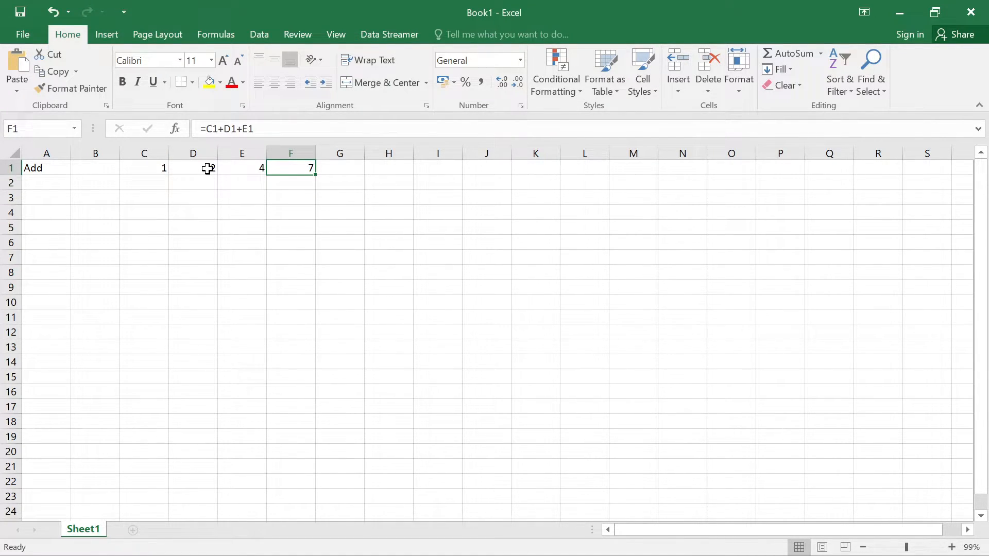
Label cell A2 "Subtract" and enter 10 in cell C2 and 6 in cell D2.
left_click(35, 182)
double_click(36, 183)
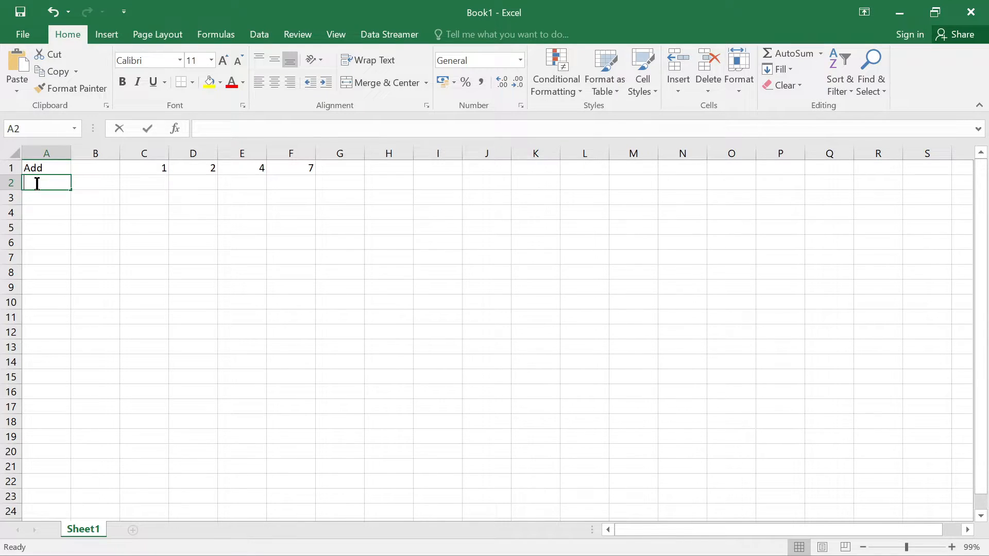
type("Subtract")
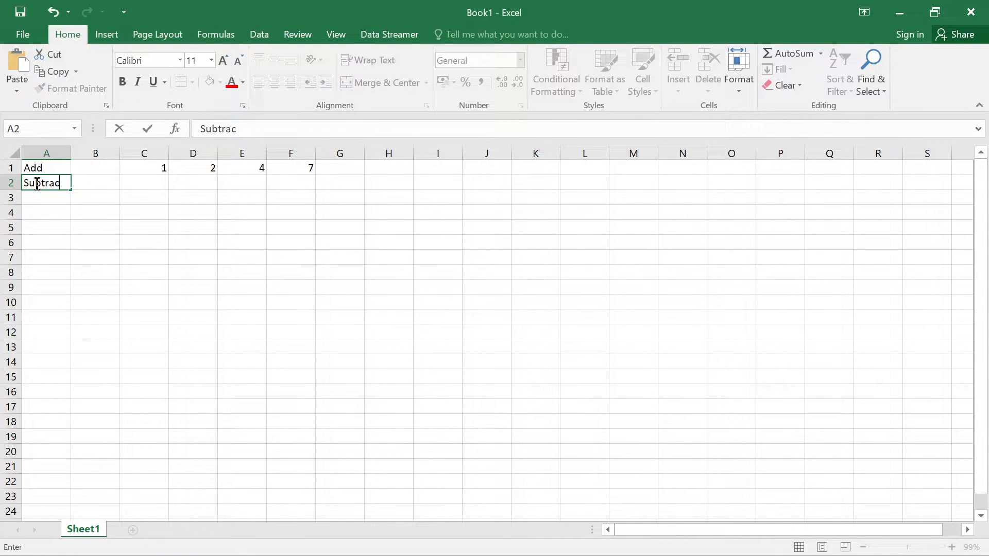
left_click(150, 183)
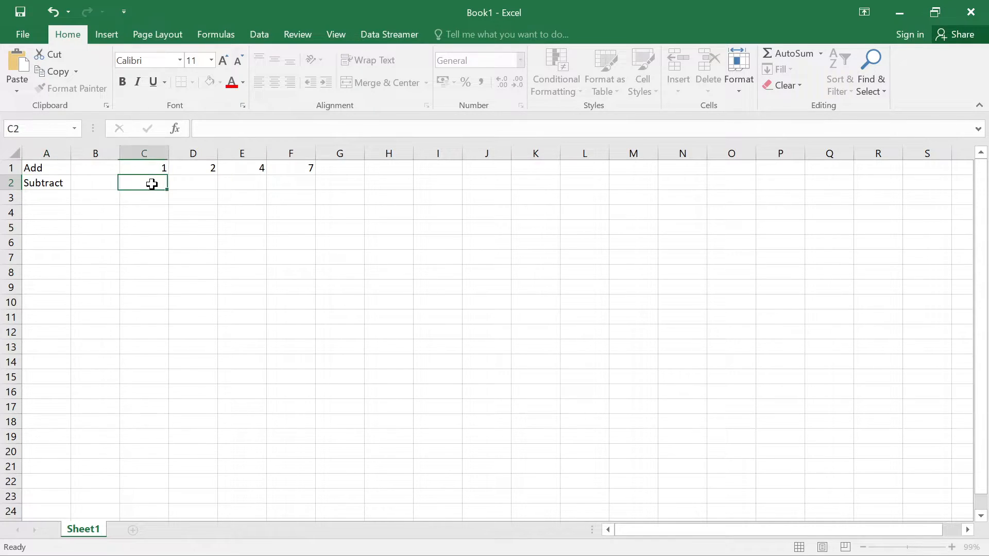
left_click(199, 186)
type("6")
left_click(144, 184)
type("10")
Enter the formula =C2-D2 in cell F2 to subtract the second number from the first.
left_click(304, 184)
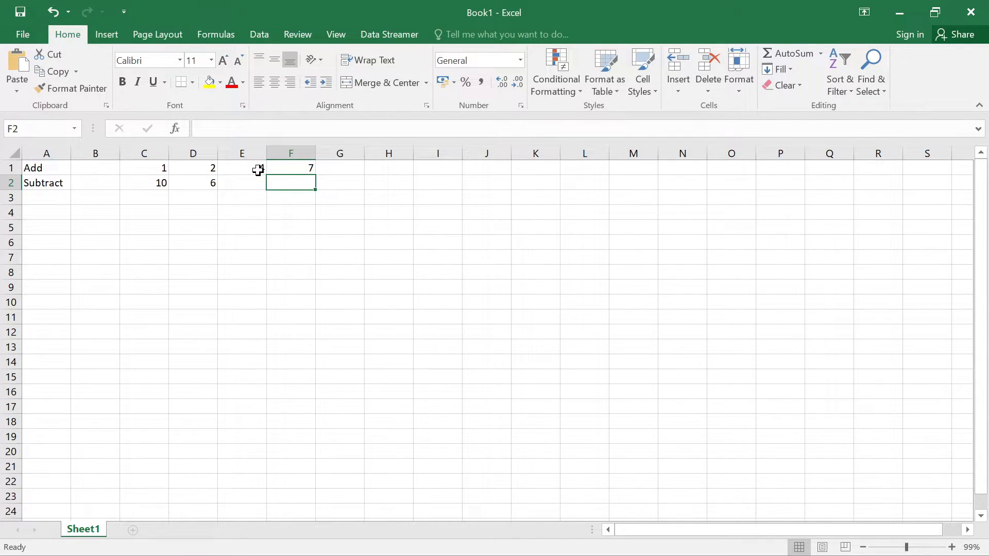
type("=")
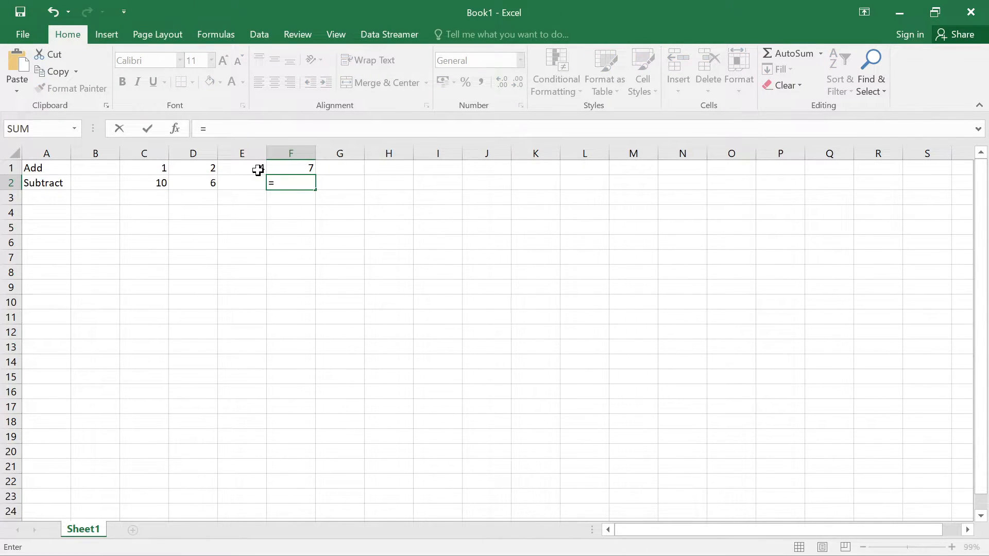
left_click(142, 183)
type("-")
left_click(190, 189)
key("Return")
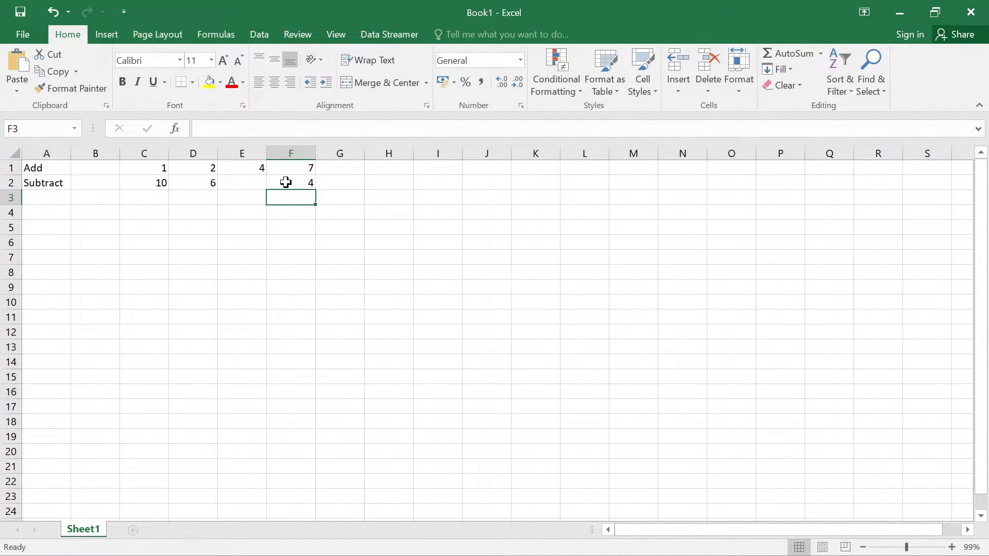
left_click(286, 182)
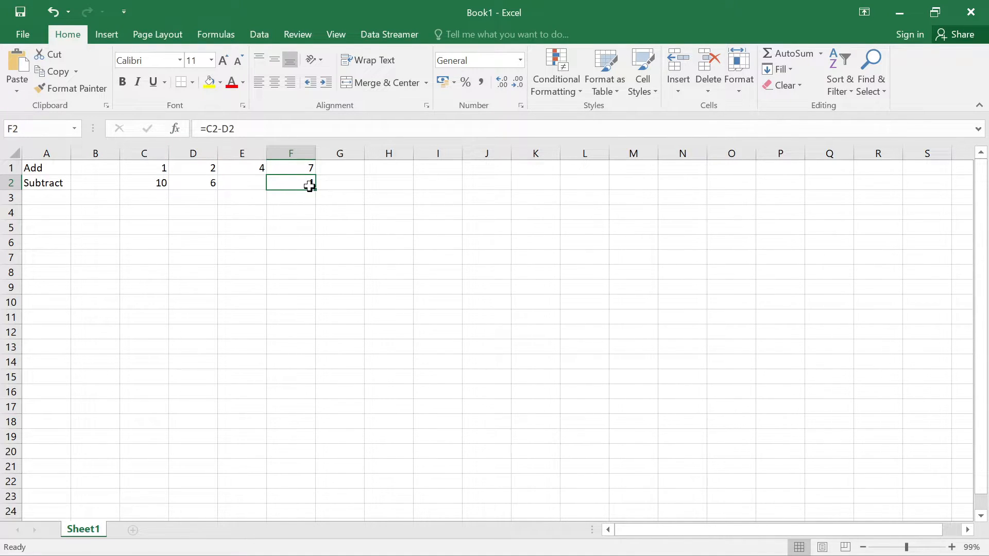
Label cell A3 "Multiply" and enter 4 in cell C3 and 6 in cell D3.
left_click(51, 201)
type("Multiply")
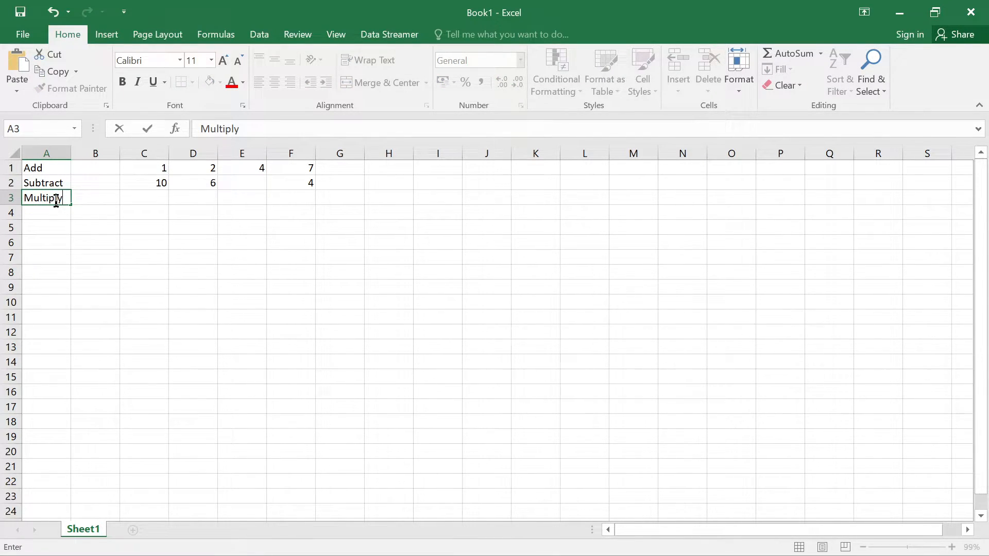
key("Return")
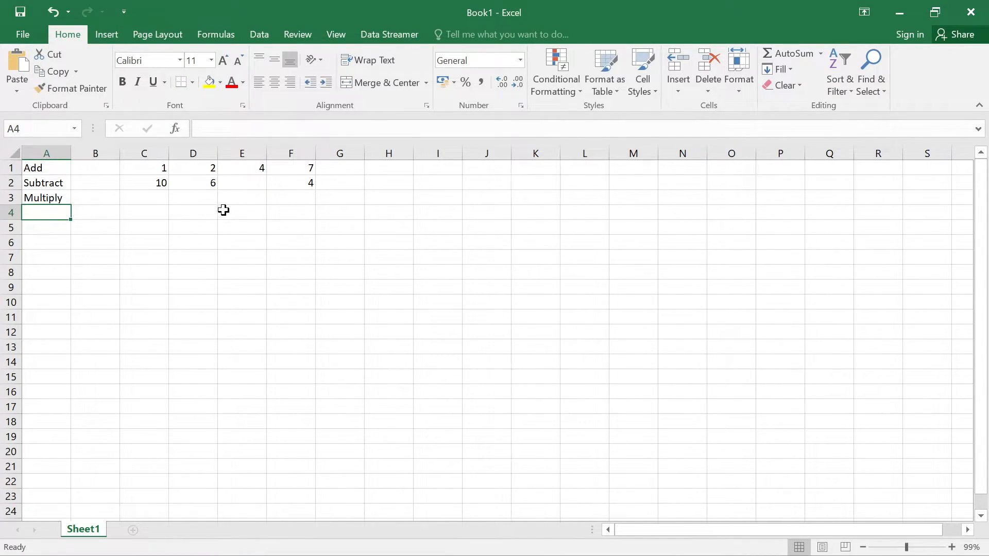
left_click(156, 200)
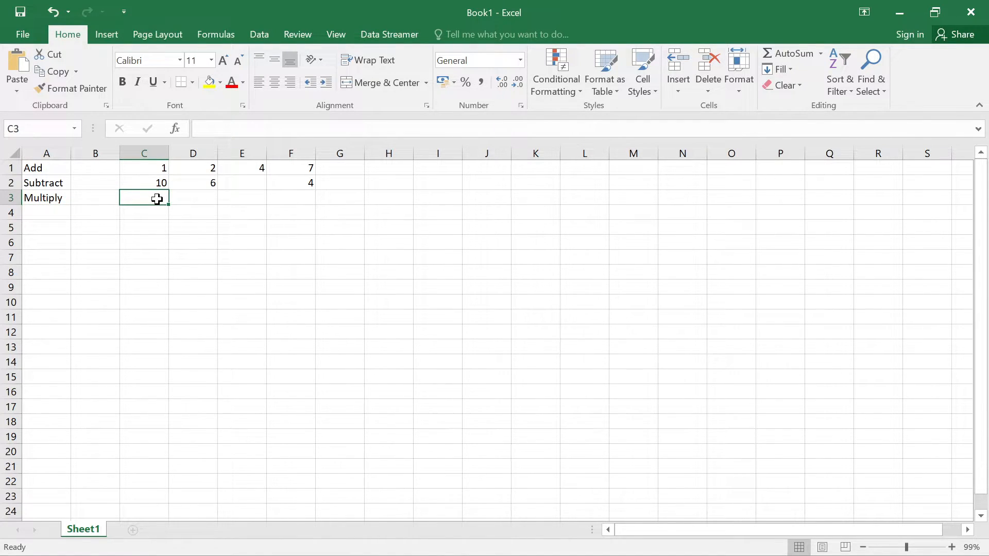
type("4")
left_click(209, 197)
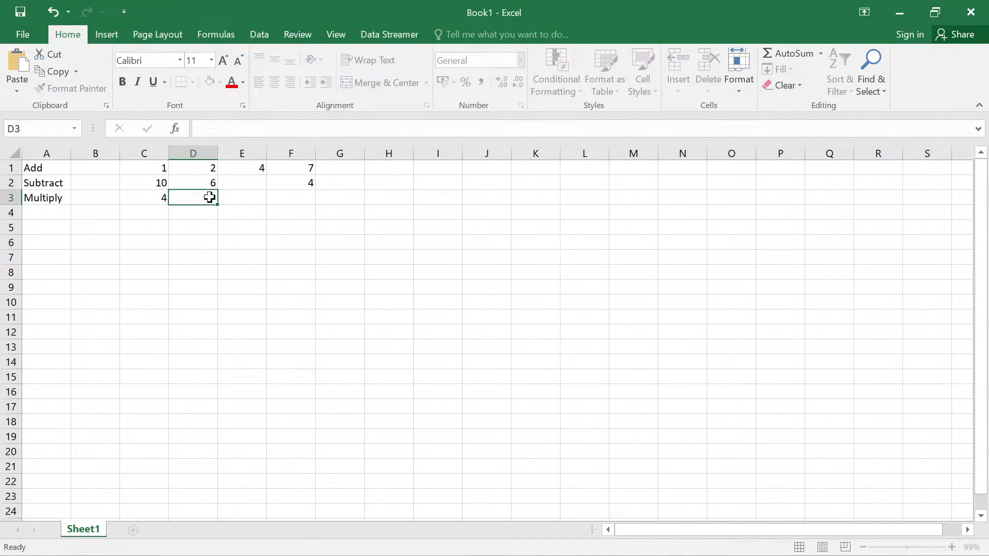
type("6")
Enter the formula =C3*D3 in cell F3 to multiply the two numbers in the row.
left_click(290, 200)
type("=")
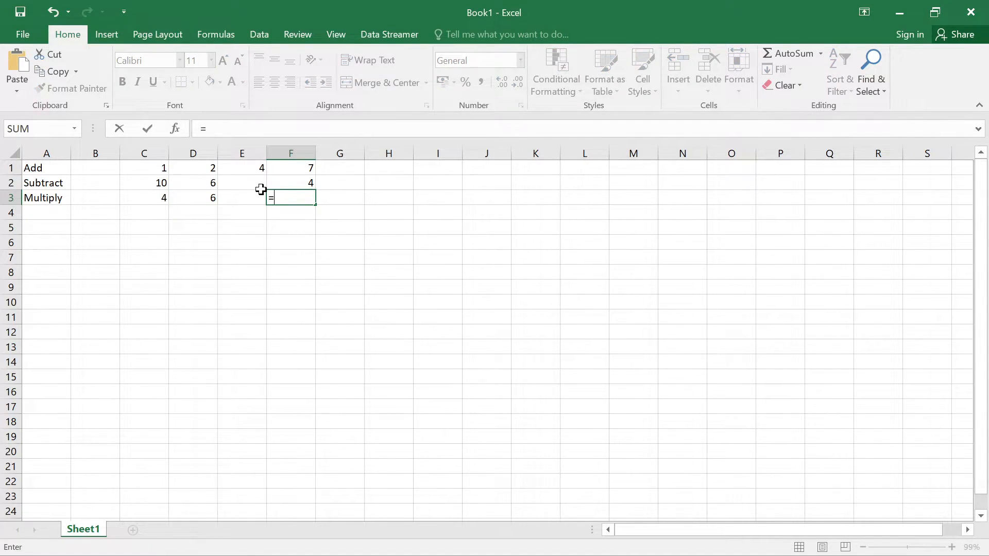
left_click(154, 199)
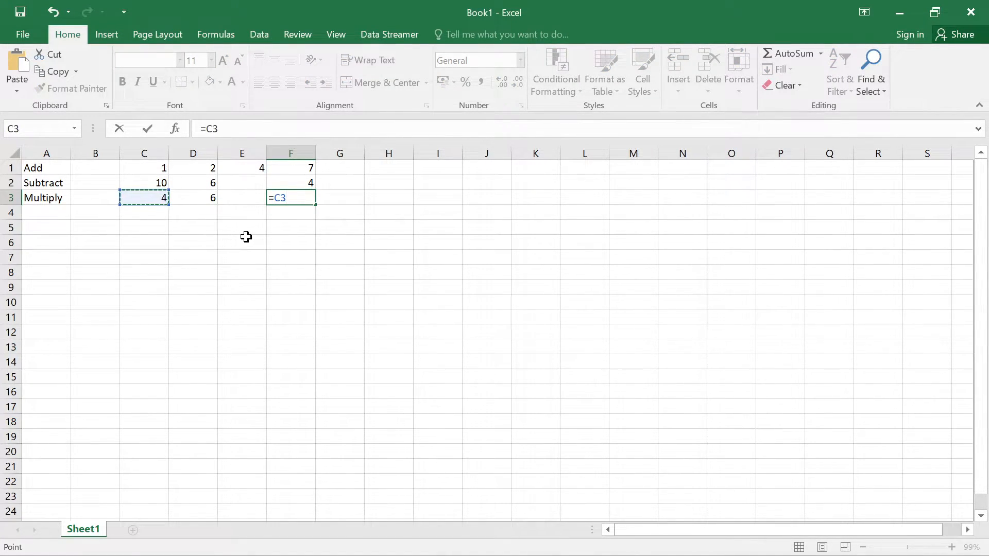
type("*")
left_click(206, 198)
key("Return")
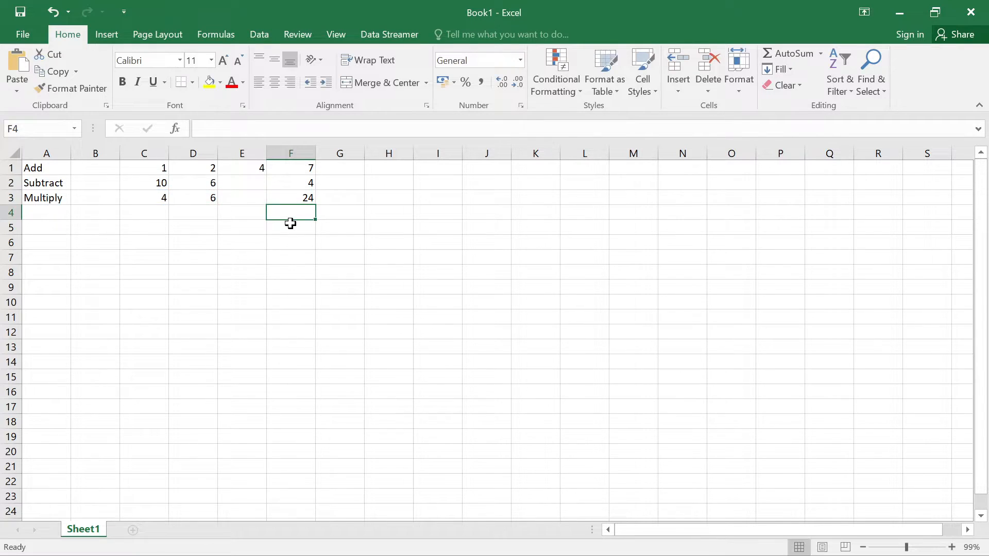
left_click(303, 196)
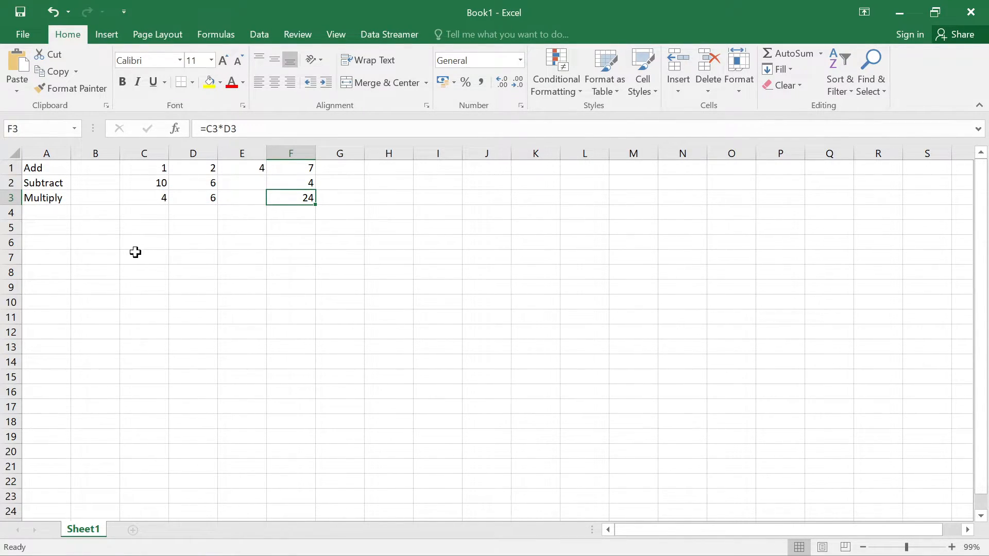
Label cell A4 "Division" and enter 20 in cell C4 and 2 in cell D4.
left_click(49, 212)
type("Division")
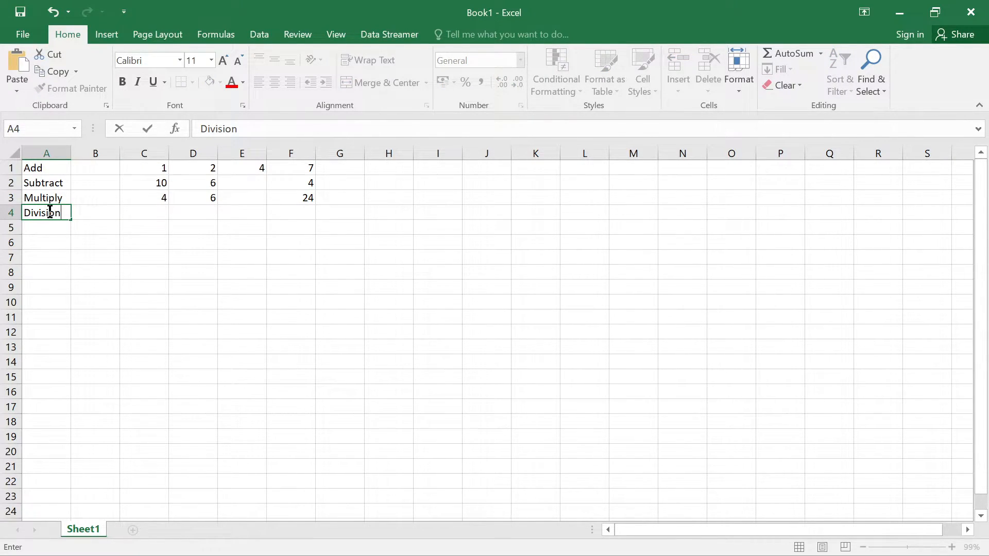
left_click(150, 212)
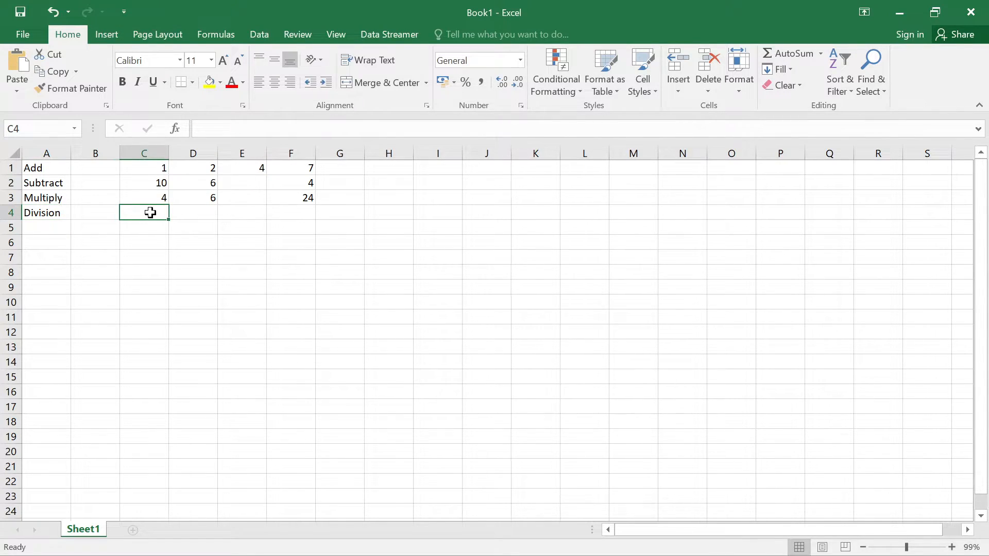
type("20")
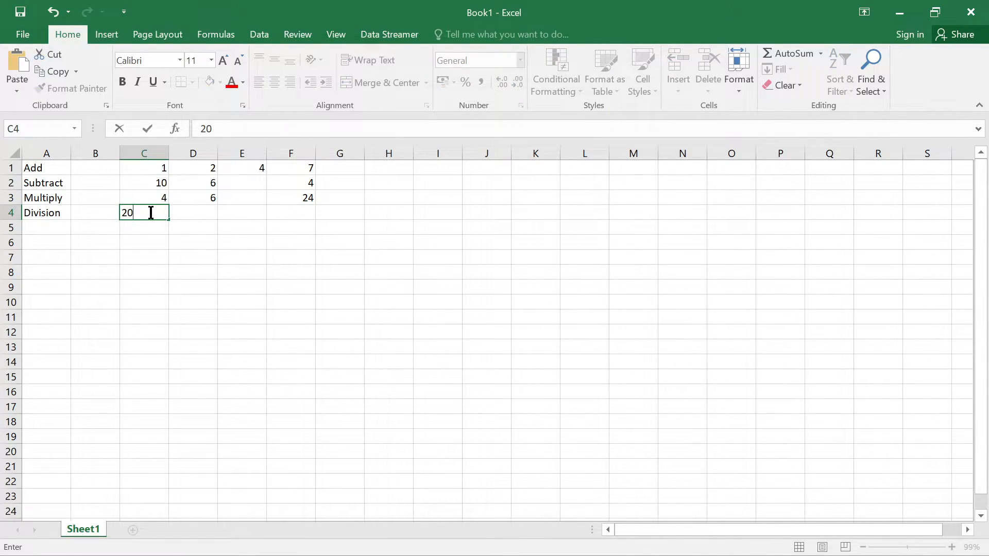
key("Tab")
type("2")
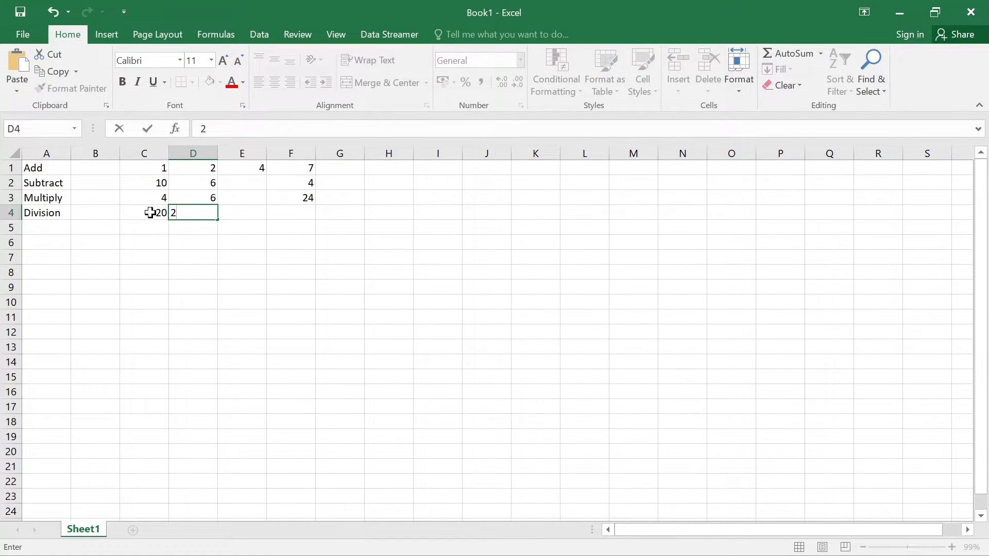
Enter the formula =C4/D4 in cell F4 to divide the first number by the second.
left_click(291, 214)
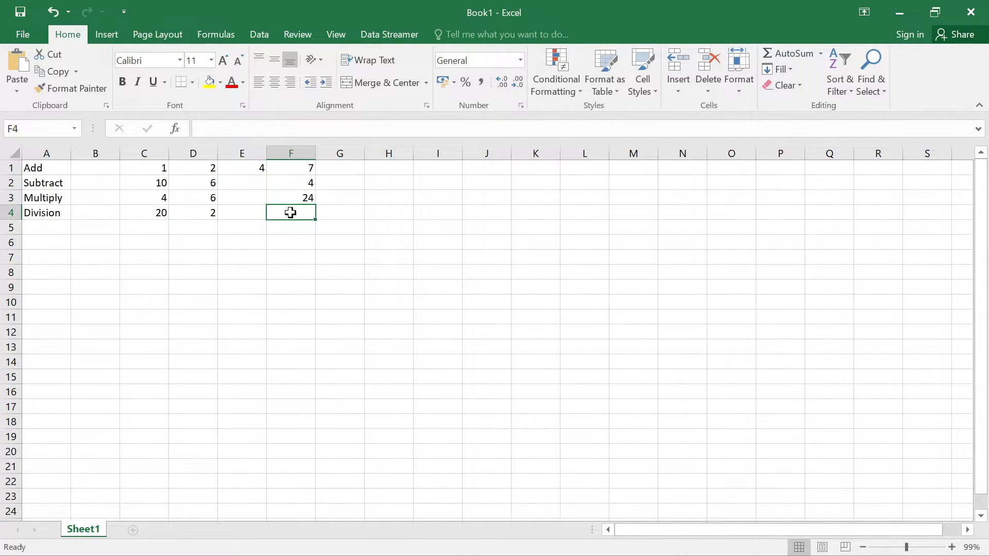
type("=")
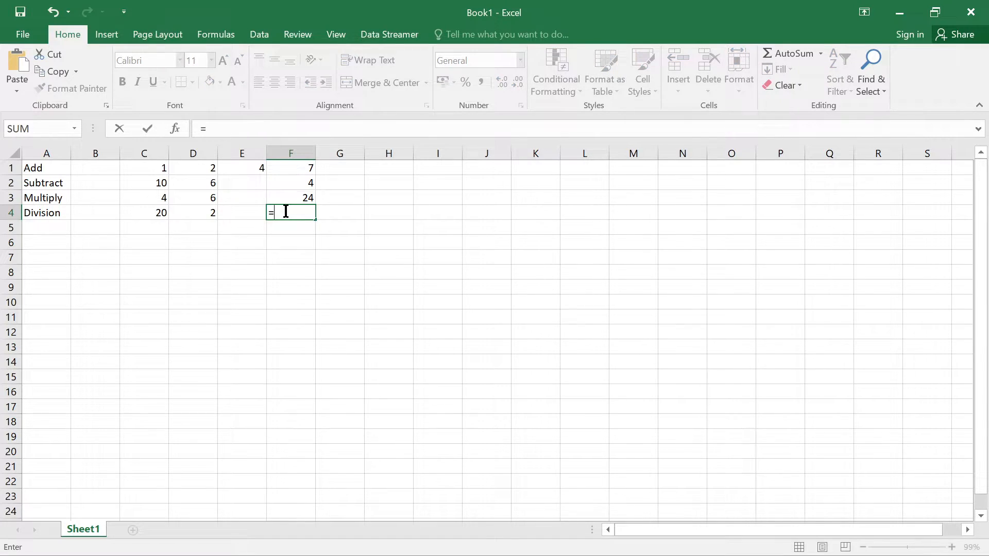
left_click(153, 213)
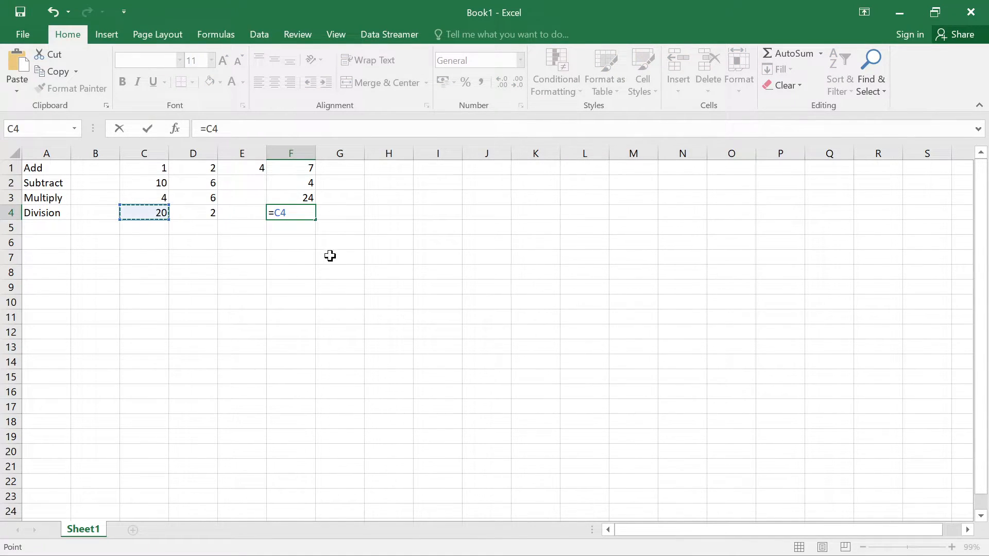
type("/")
left_click(196, 216)
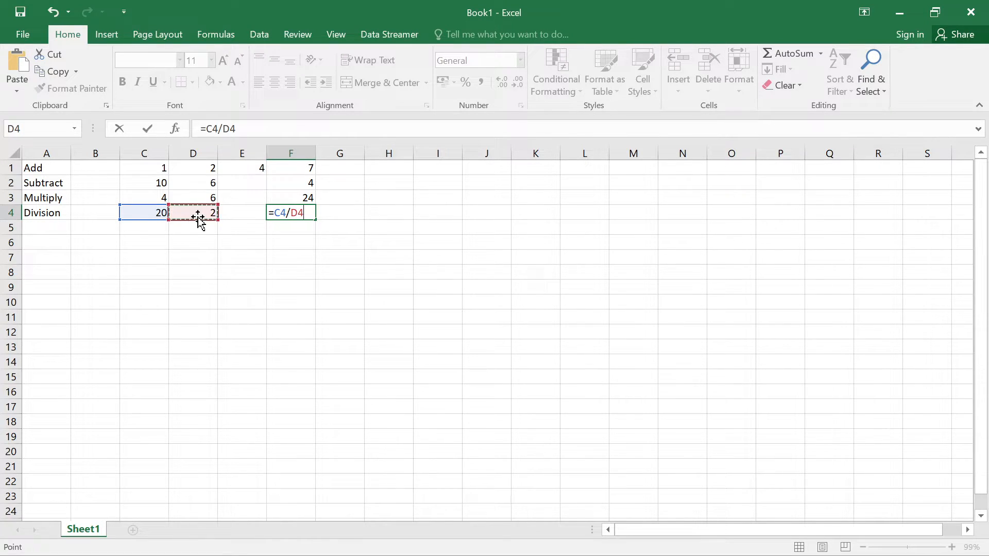
key("Return")
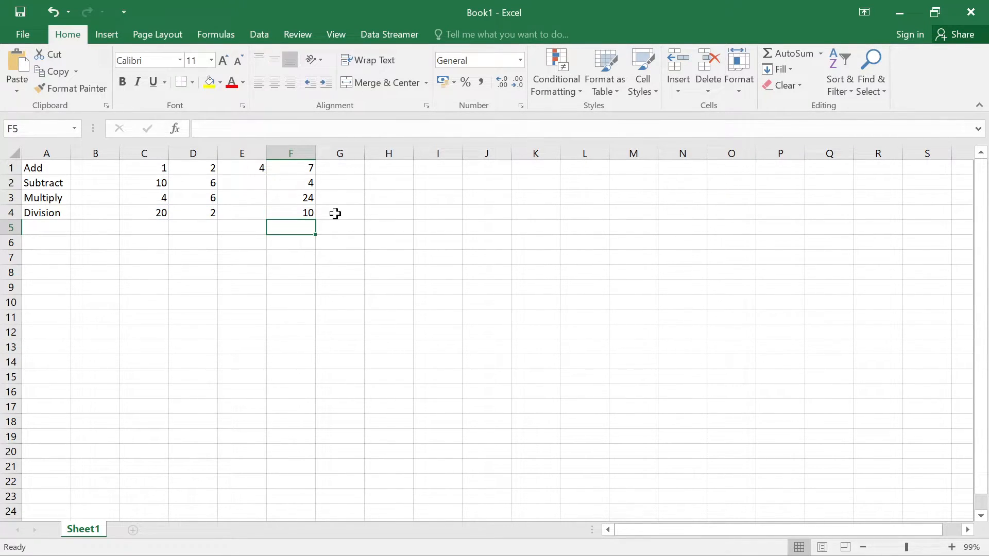
left_click(296, 208)
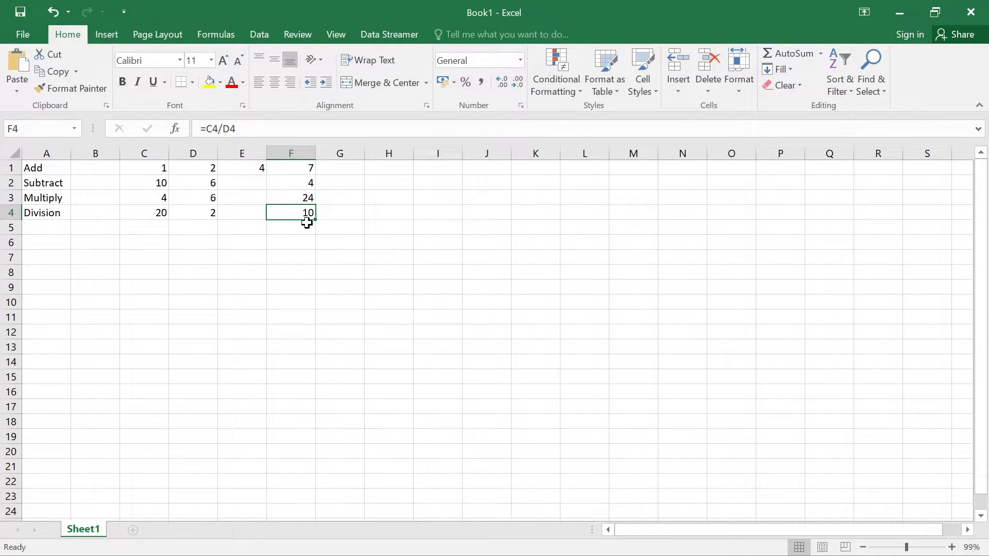
Label cell A5 "Sum" below the Division row.
left_click(48, 226)
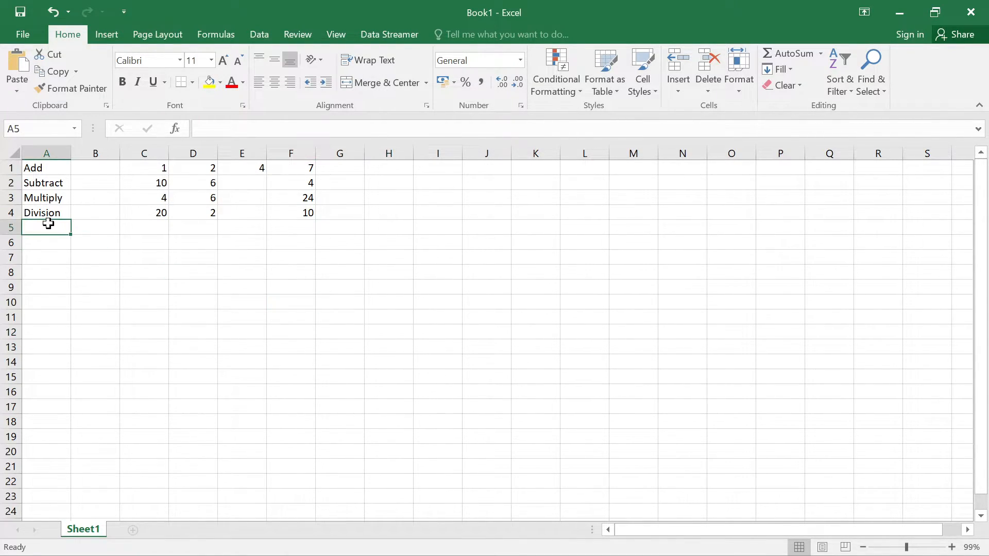
type("Sum")
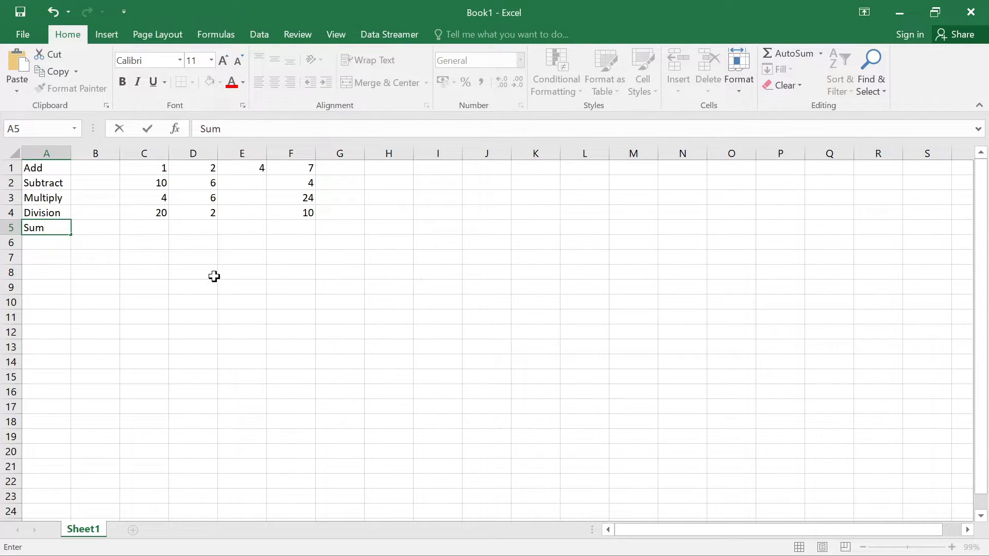
left_click(215, 276)
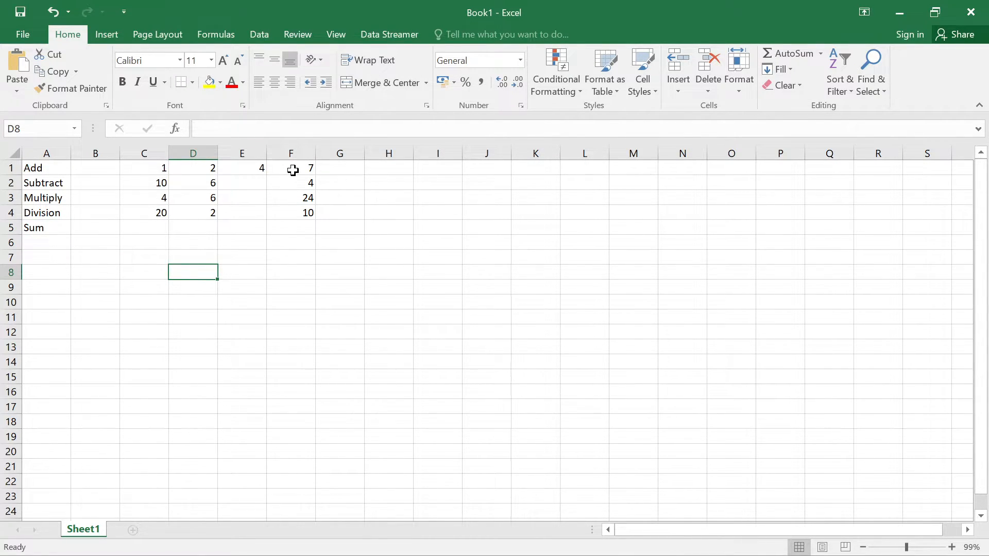
Enter the formula =SUM(C1:E1) in cell F5 to total the three numbers of the Add row.
left_click(291, 168)
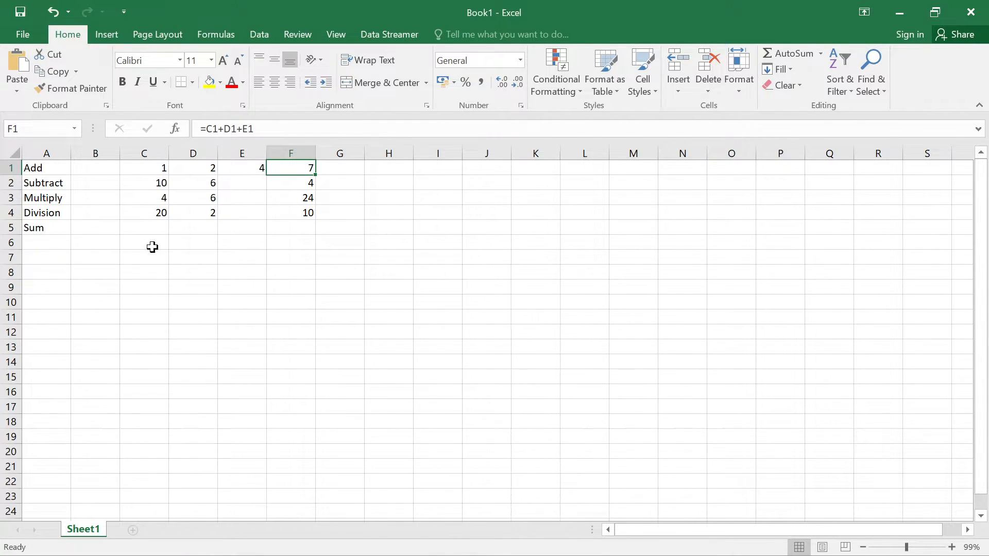
left_click(288, 228)
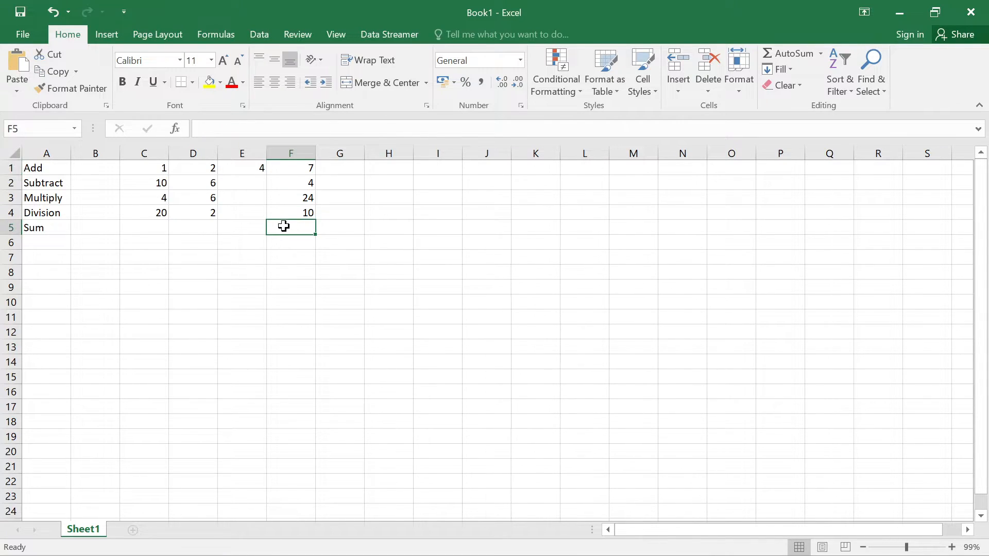
type("=sum")
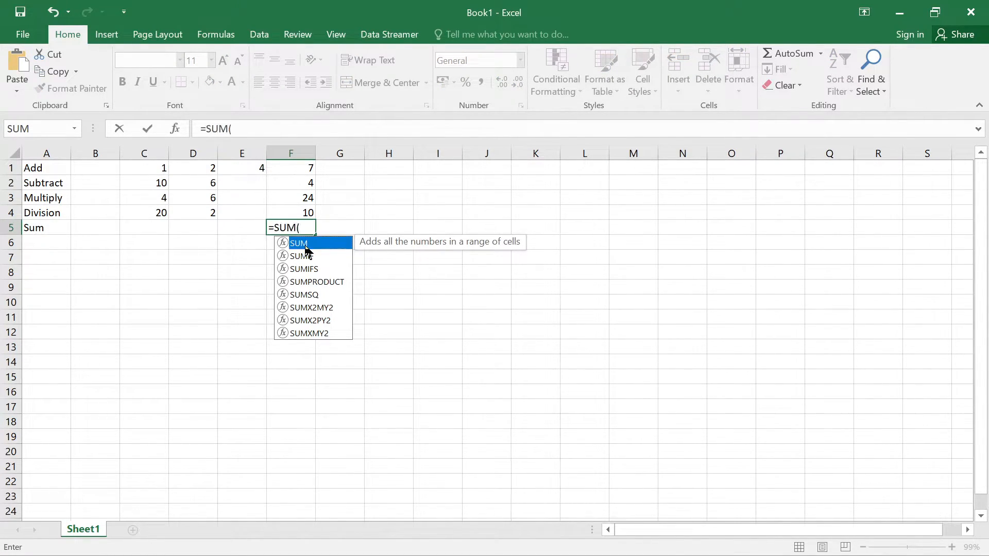
double_click(305, 243)
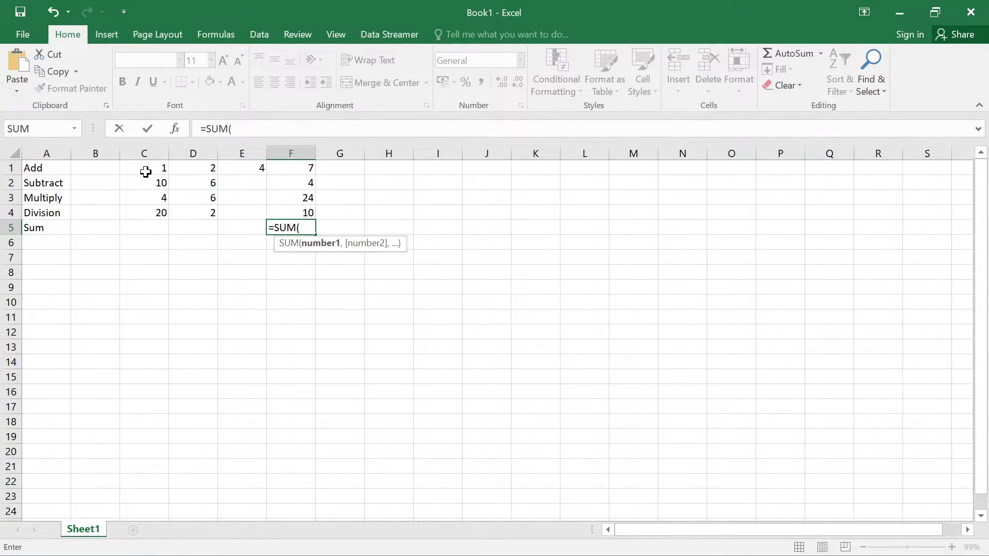
left_click_drag(141, 167, 238, 171)
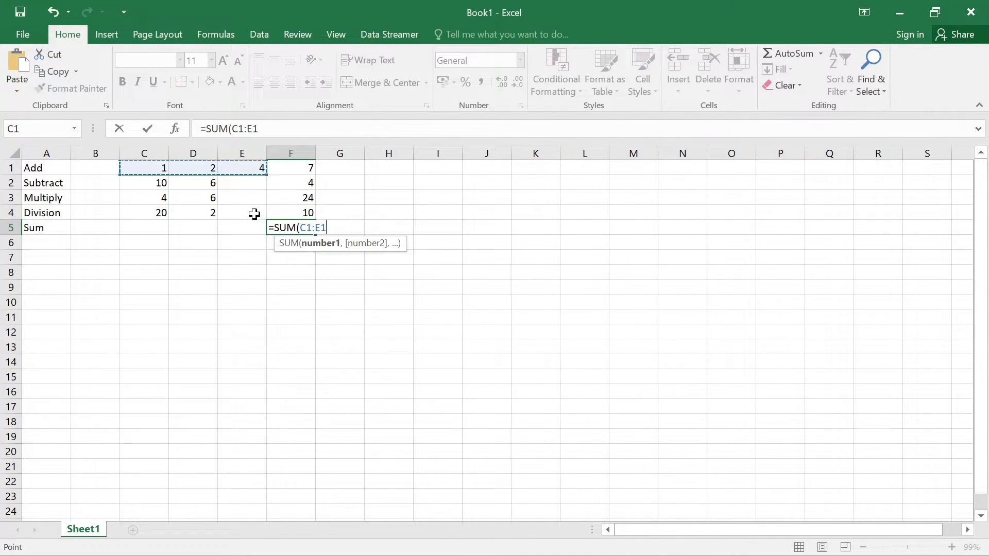
type(")")
key("Return")
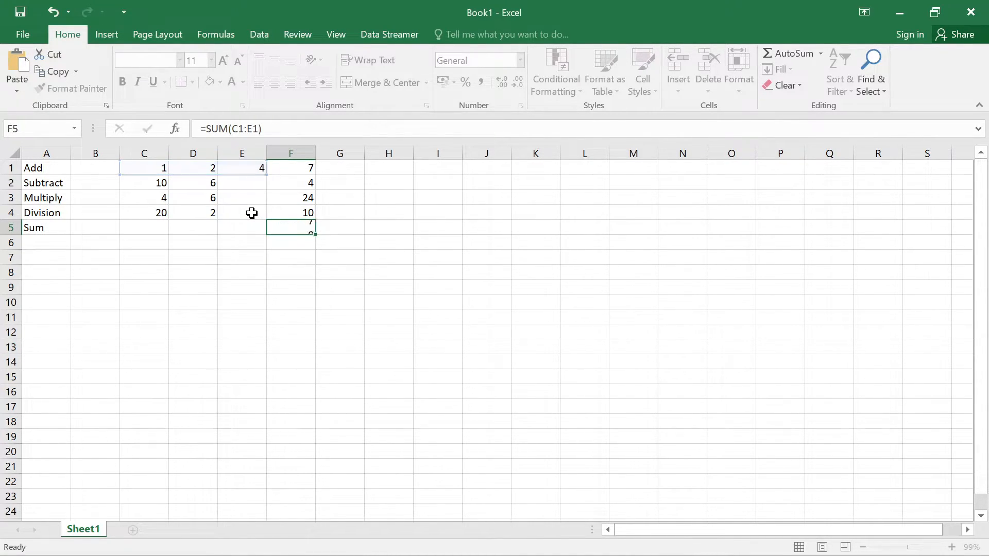
left_click(293, 227)
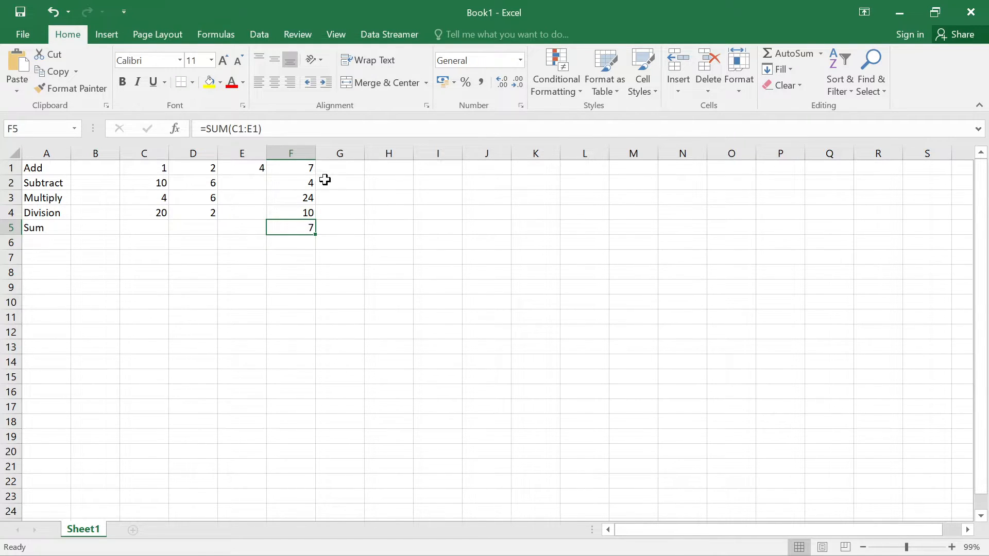
left_click(299, 169)
left_click(297, 230)
Label cell A6 "max" and enter the formula =MAX(C1:D4) in cell F6 to return the largest number.
left_click(44, 242)
type("max")
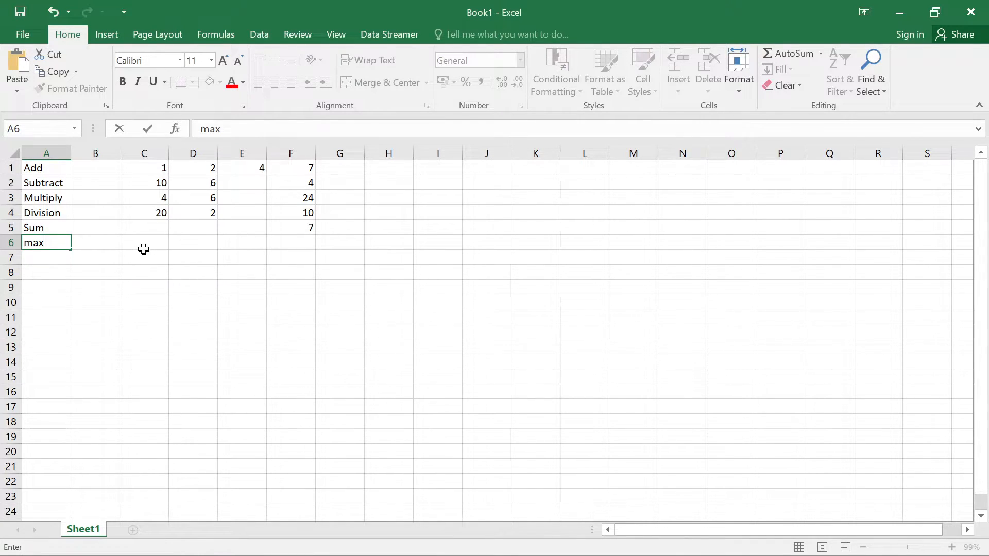
left_click(283, 242)
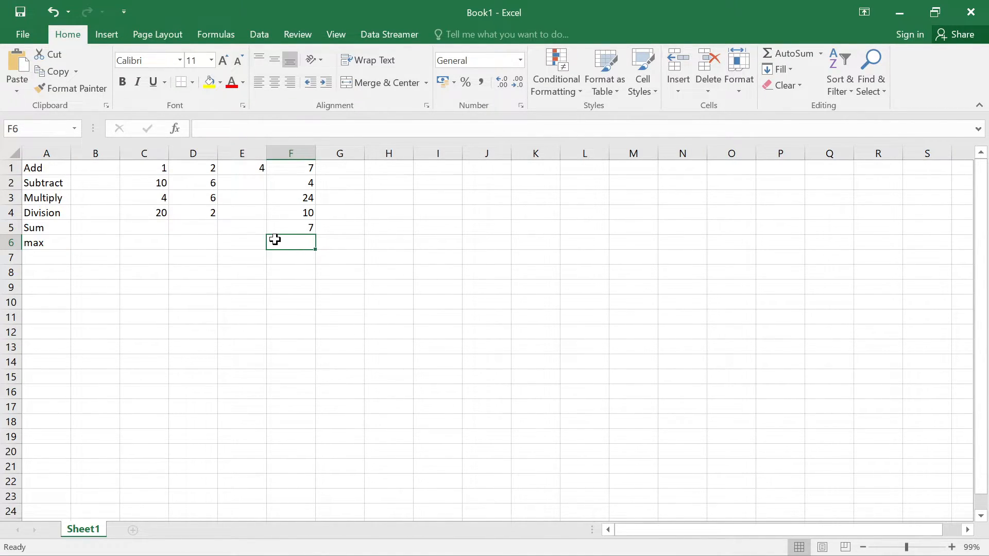
type("=max")
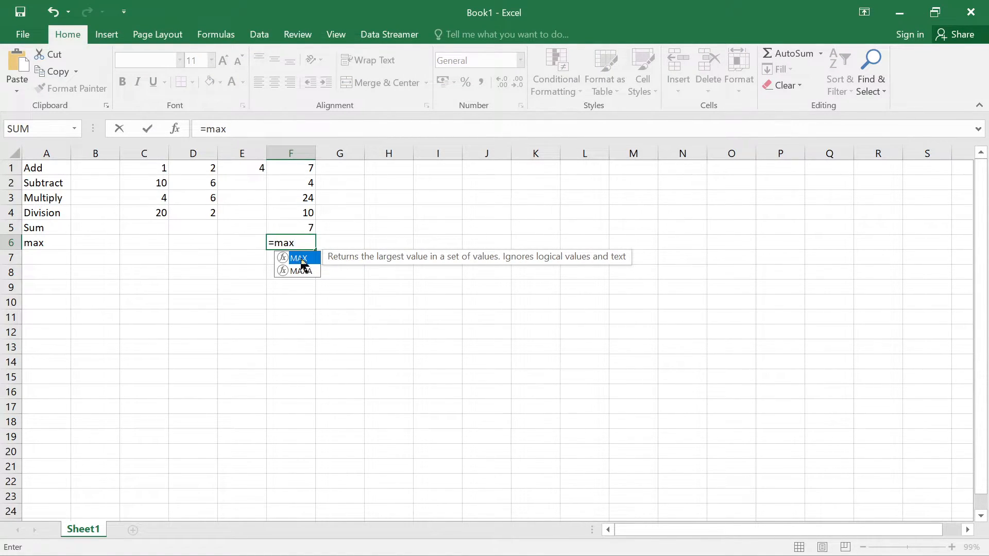
double_click(303, 262)
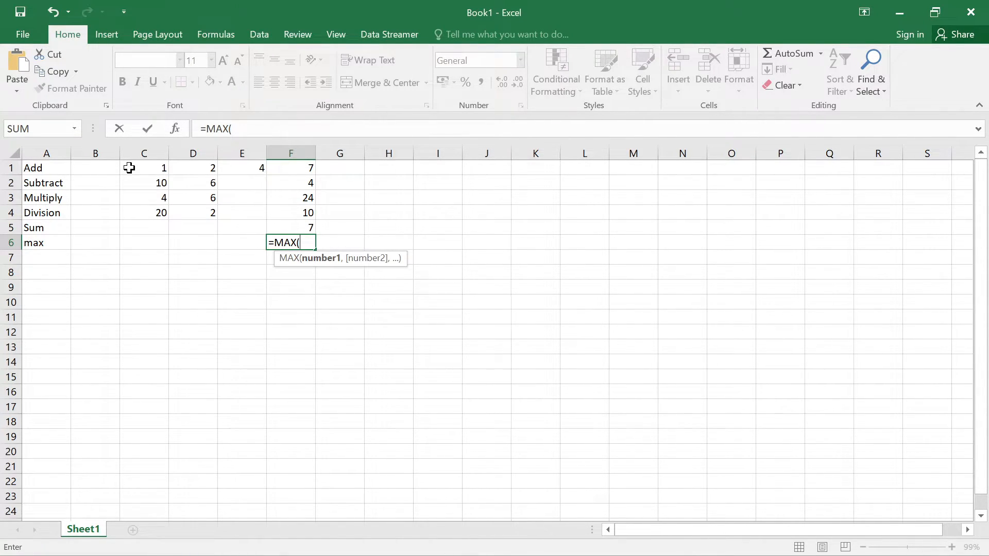
left_click_drag(129, 163, 187, 211)
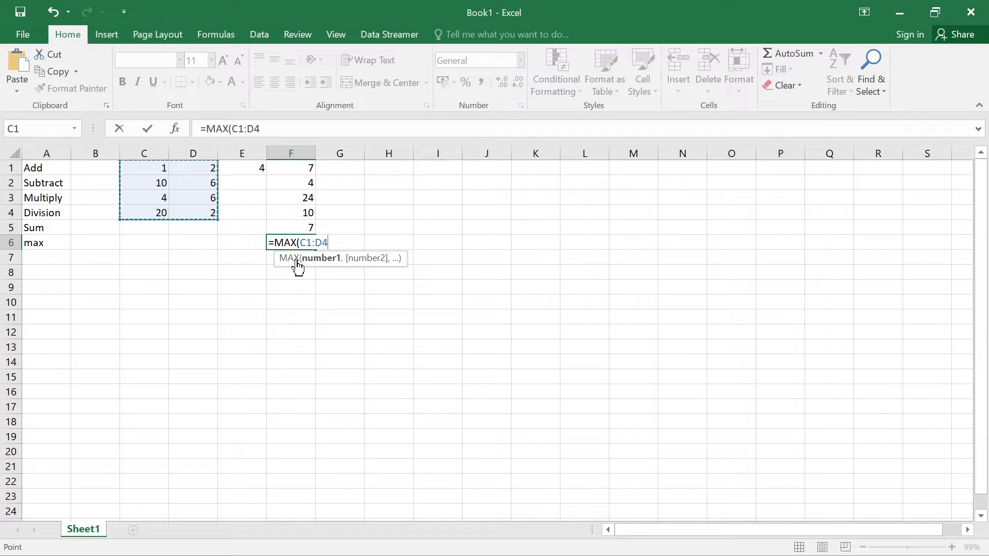
type(")")
key("Return")
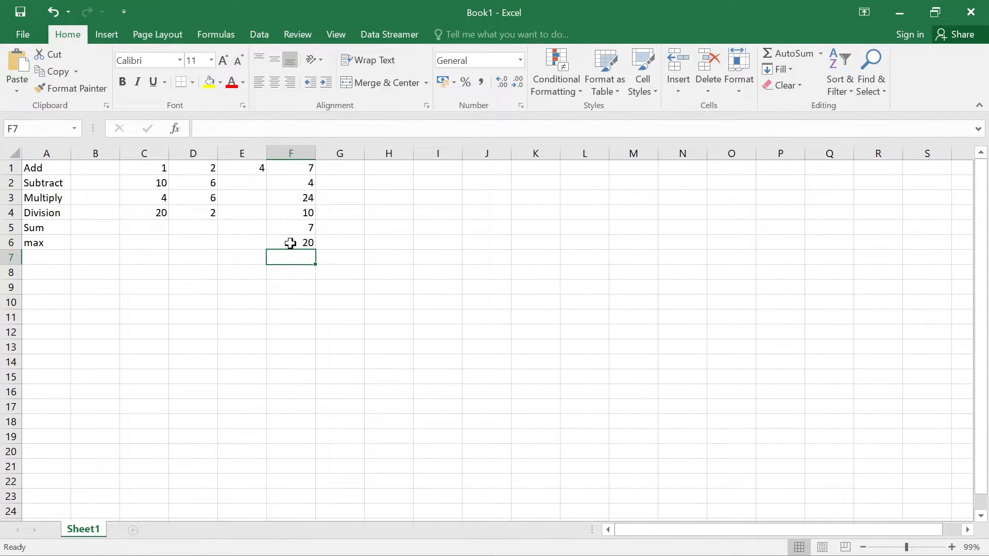
left_click(289, 244)
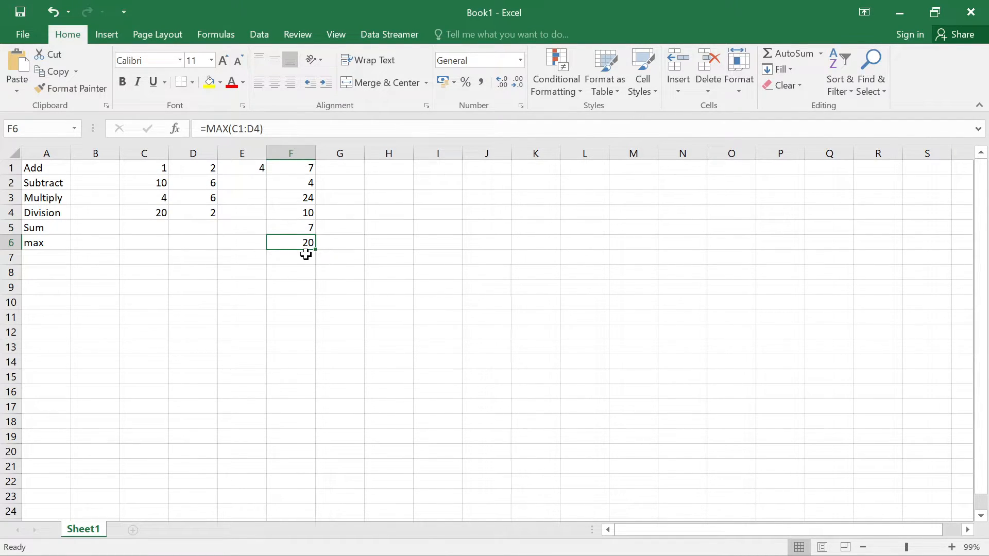
Label cell A7 "min" below the max row.
left_click(150, 286)
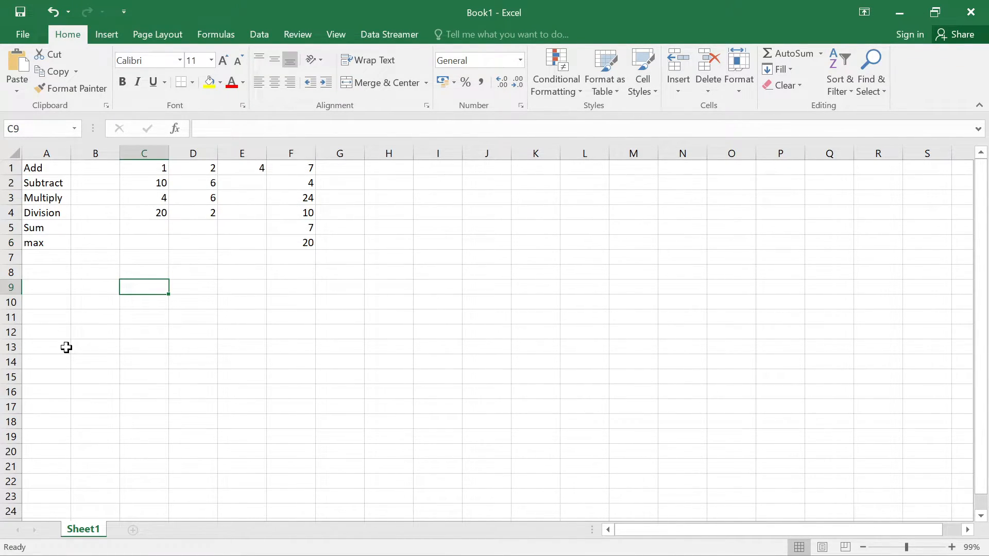
left_click(62, 260)
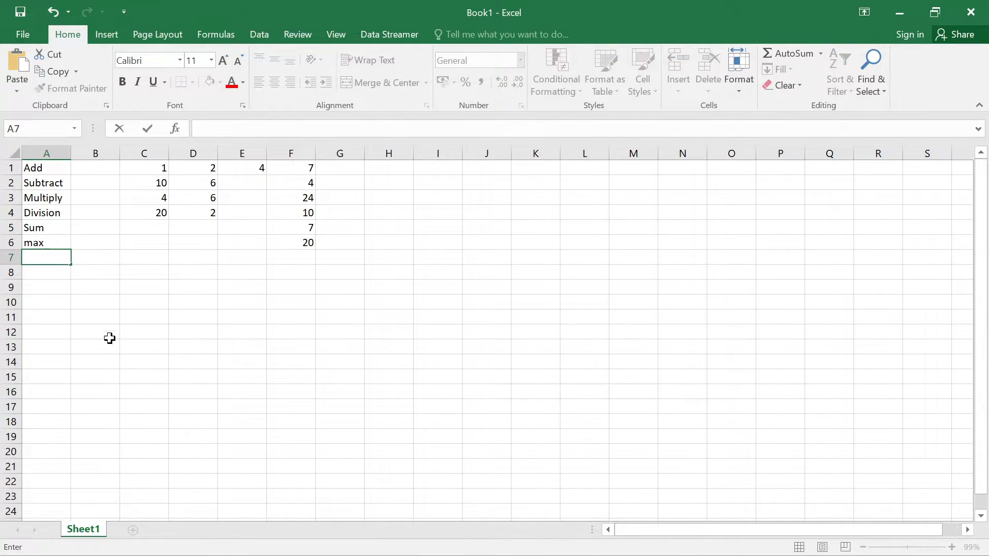
left_click(115, 362)
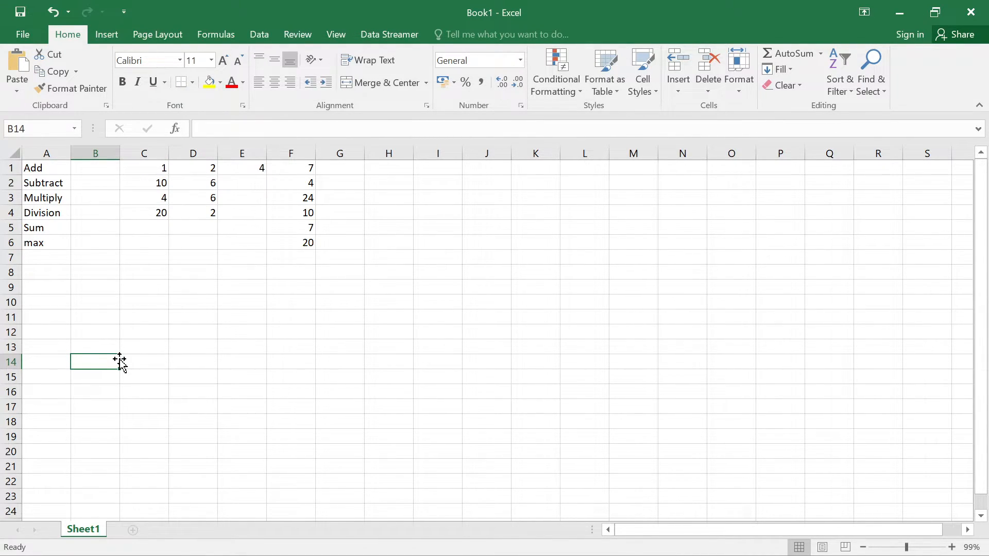
left_click(54, 258)
type("m")
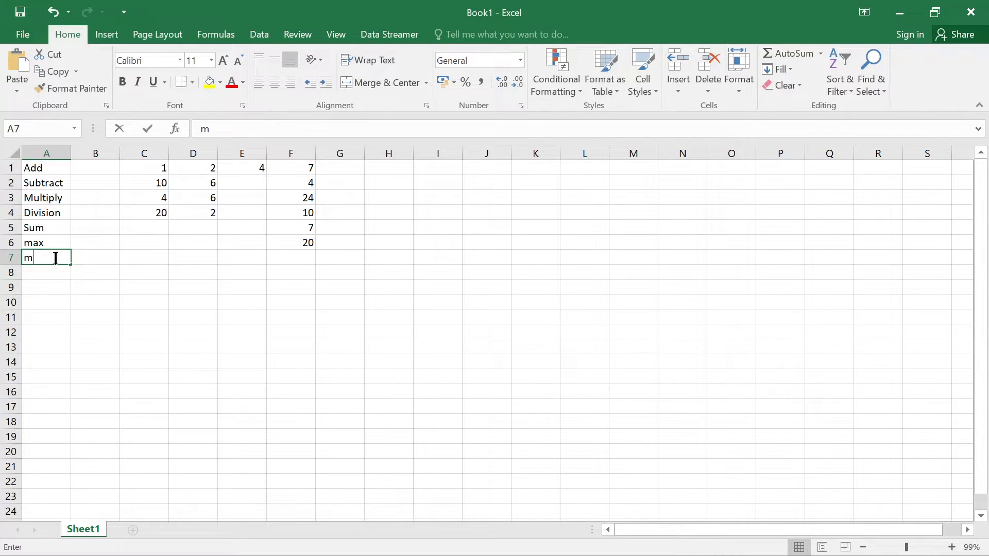
type("in")
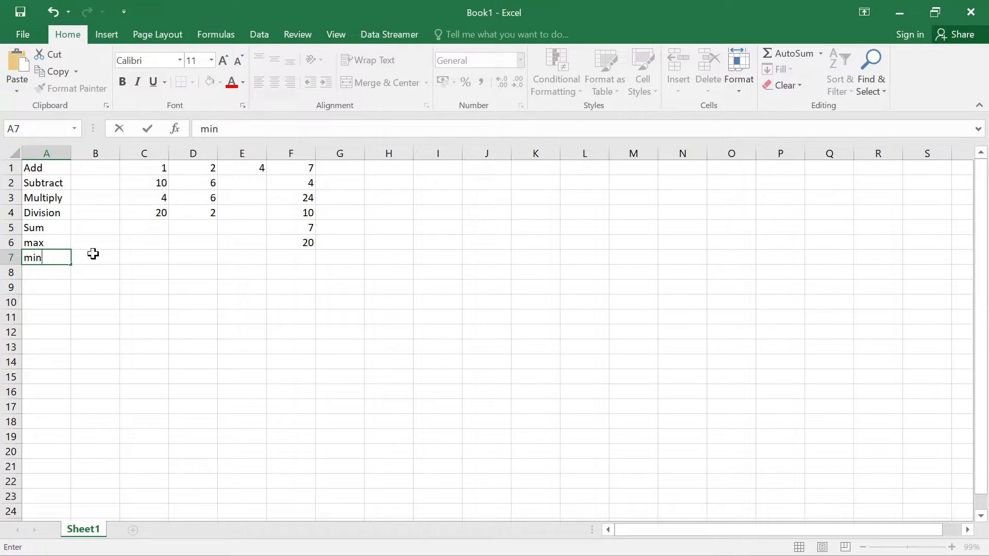
Enter the formula =MIN(C1:D4) in cell F7 to return the smallest number in the range.
left_click(286, 258)
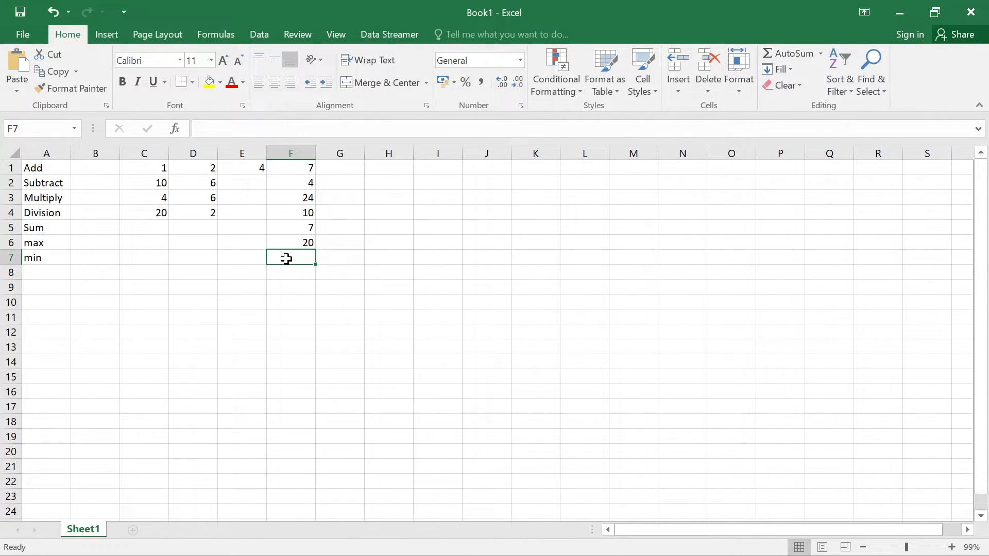
type("=min")
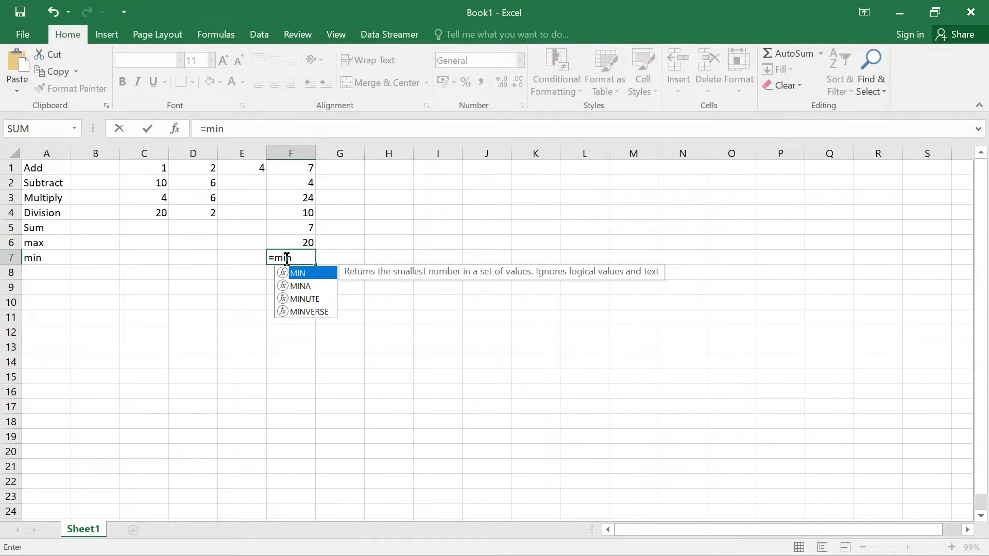
double_click(303, 273)
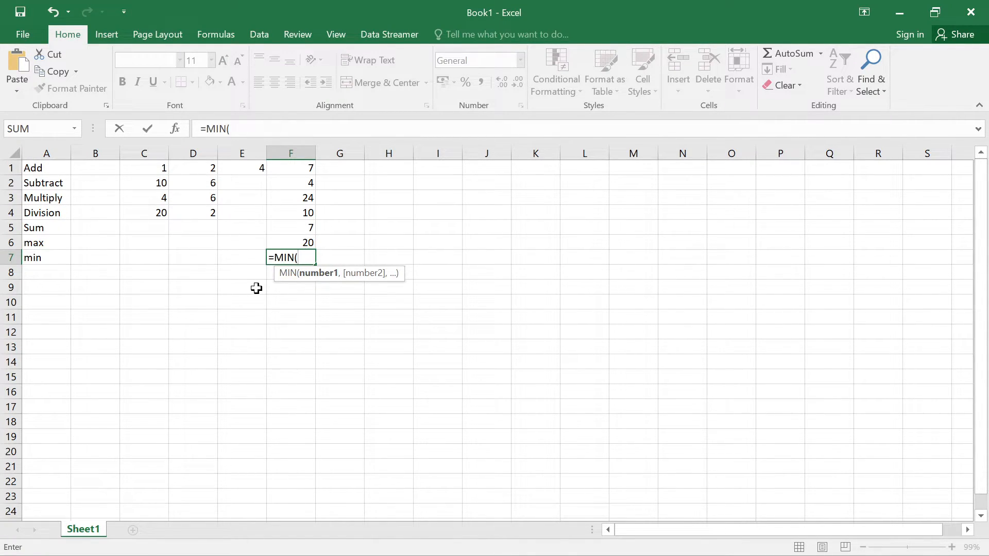
left_click_drag(145, 165, 202, 208)
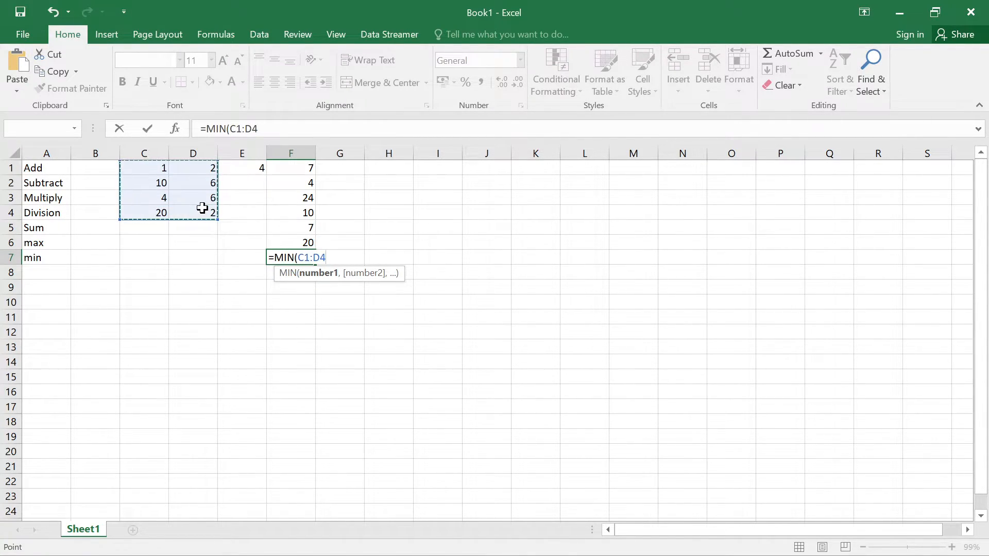
type(")")
key("Return")
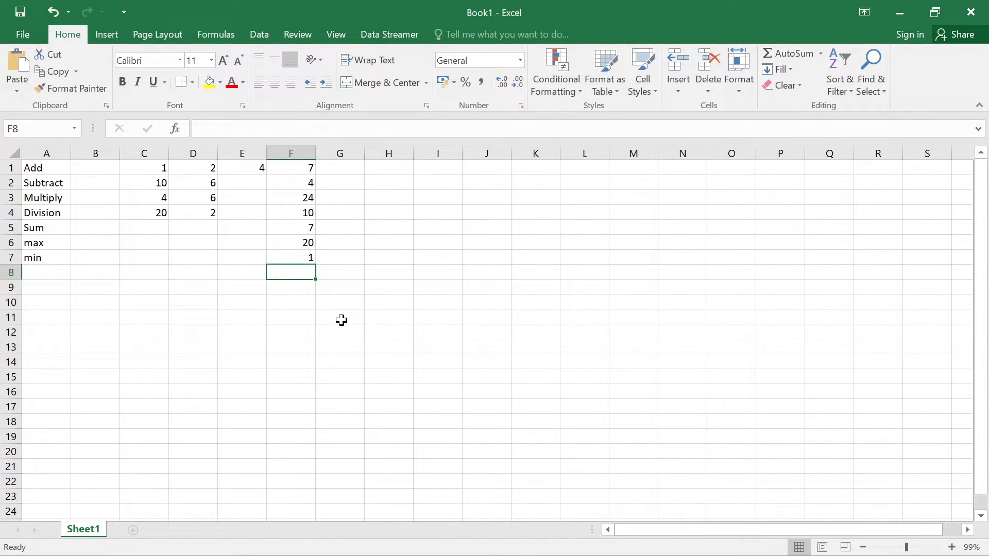
left_click(303, 259)
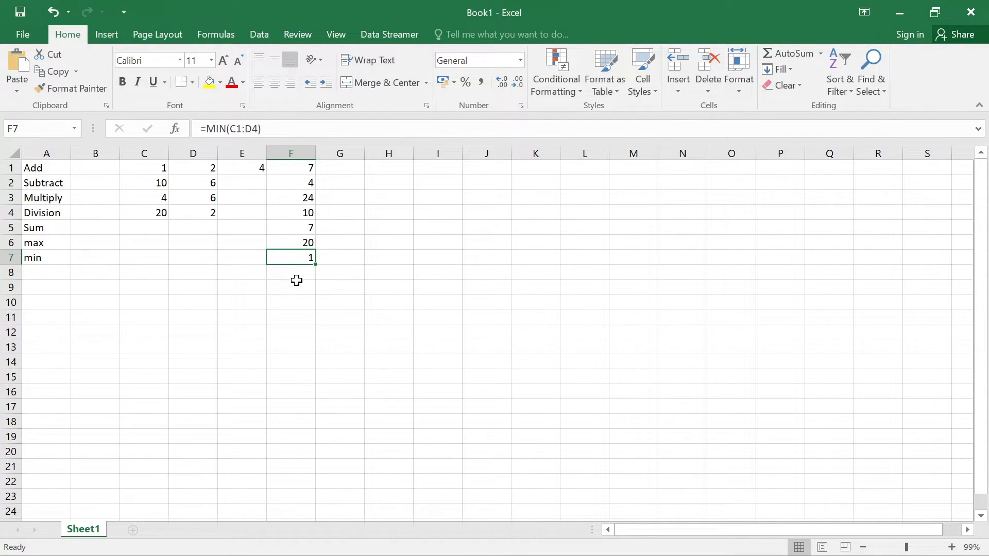
Label cell A8 "Average" and enter the formula =AVERAGE(C1:C4) in cell F8 to average the numbers in column C.
left_click(36, 272)
type("Average")
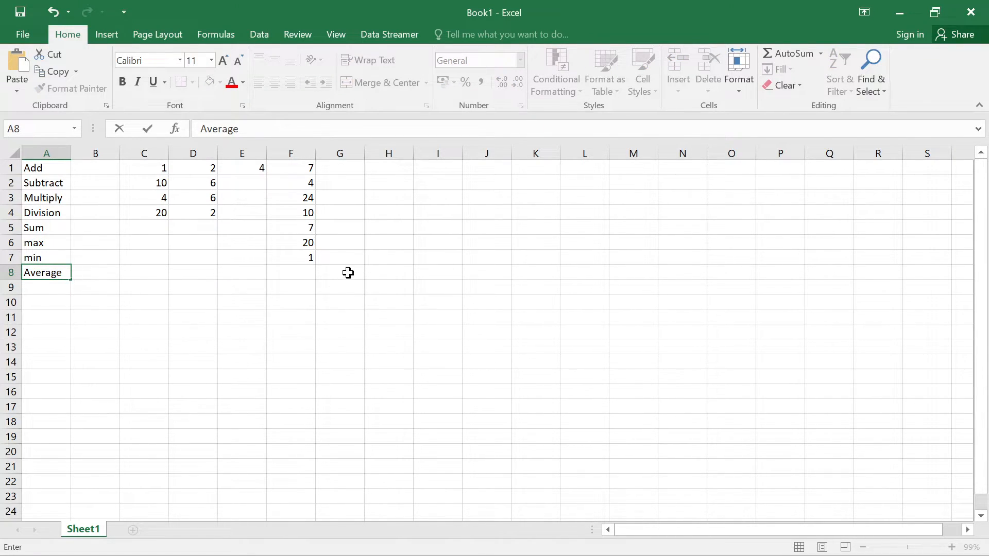
left_click(272, 272)
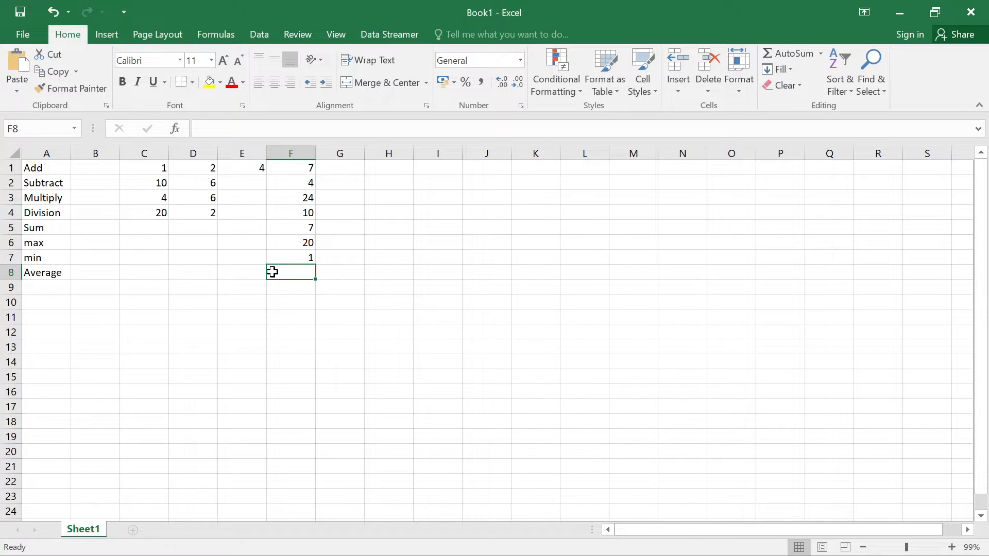
type("=ave")
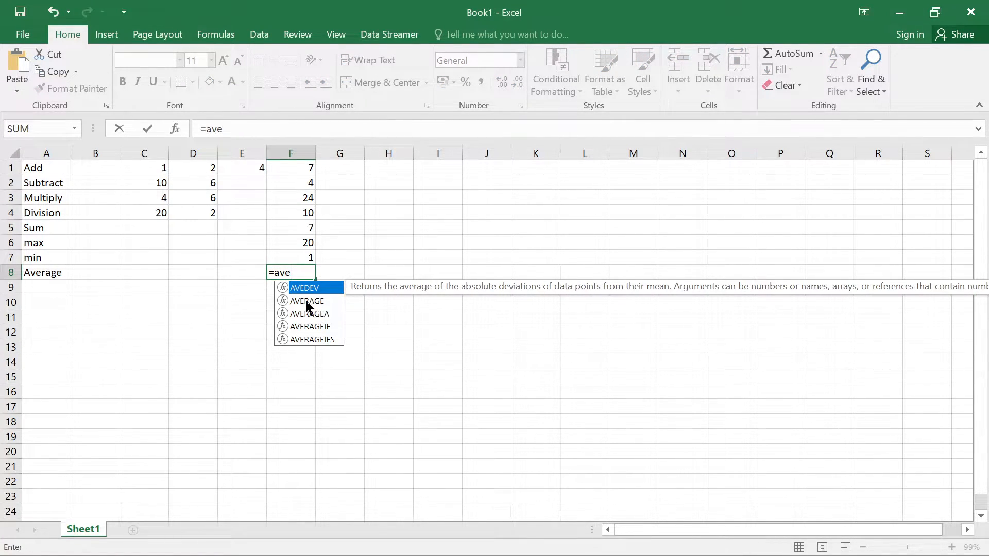
double_click(307, 302)
left_click_drag(147, 167, 157, 214)
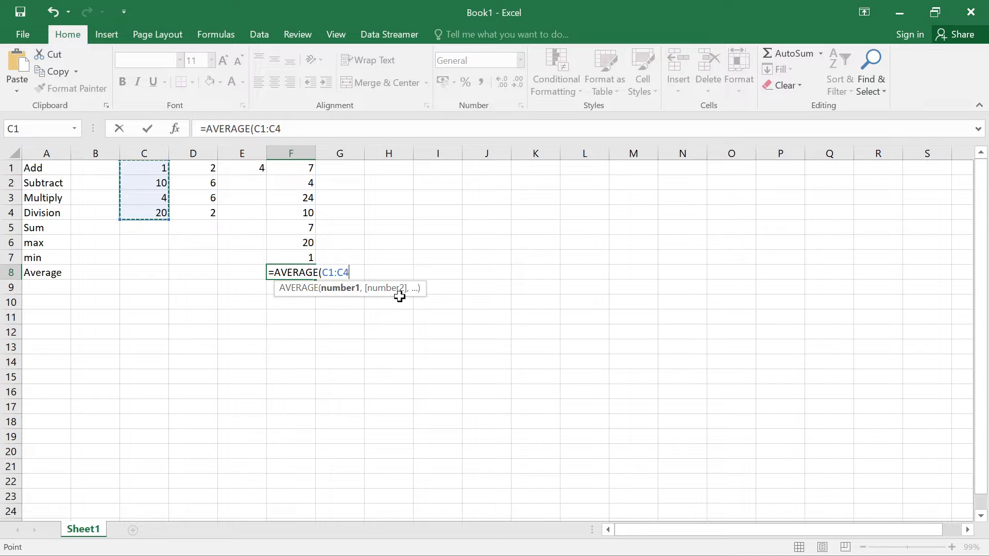
type(")")
key("Return")
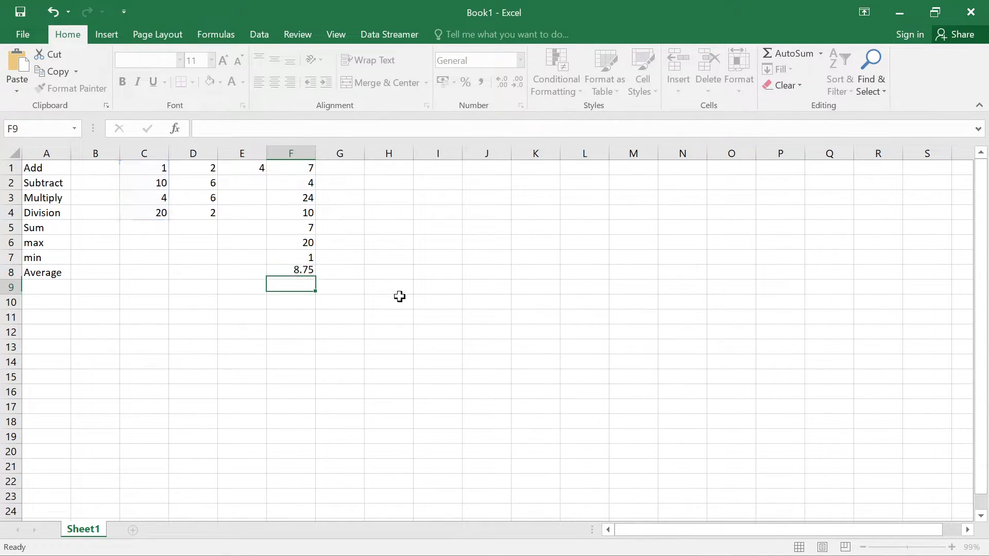
left_click(293, 273)
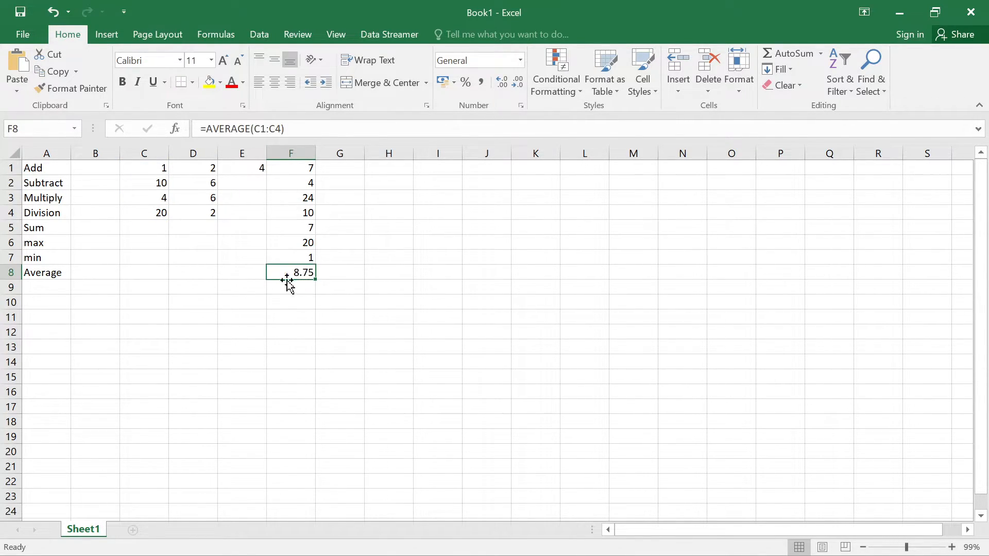
left_click_drag(140, 169, 144, 211)
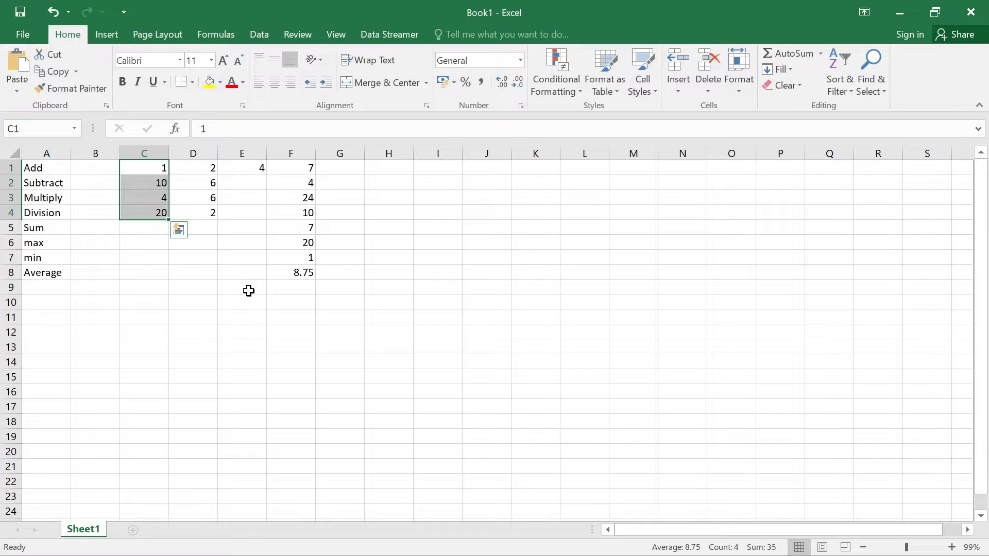
Label cell A9 "median" and enter the formula =MEDIAN(C1:C4) in cell F9 to find the middle value of column C.
left_click(48, 289)
type("m")
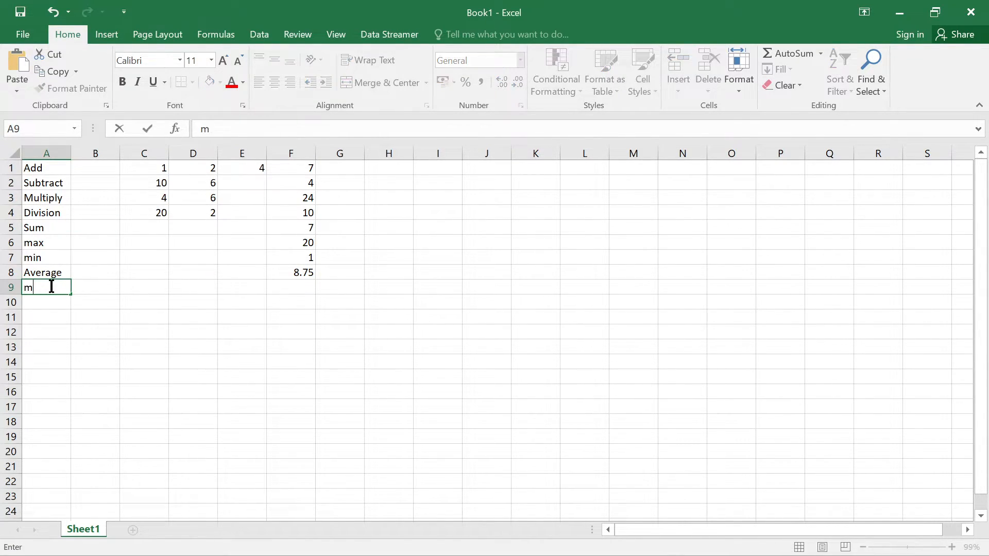
type("edian")
left_click(297, 289)
type("=med")
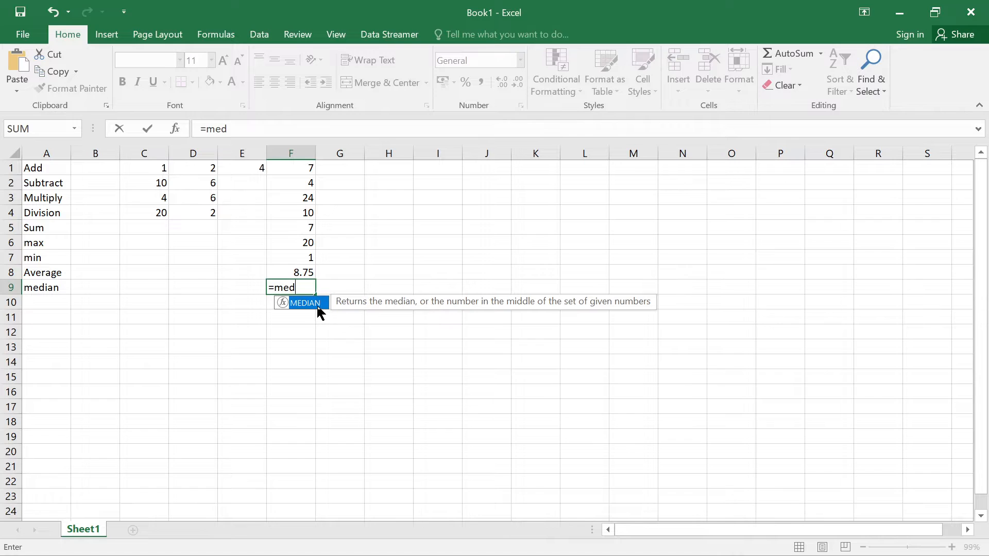
double_click(316, 305)
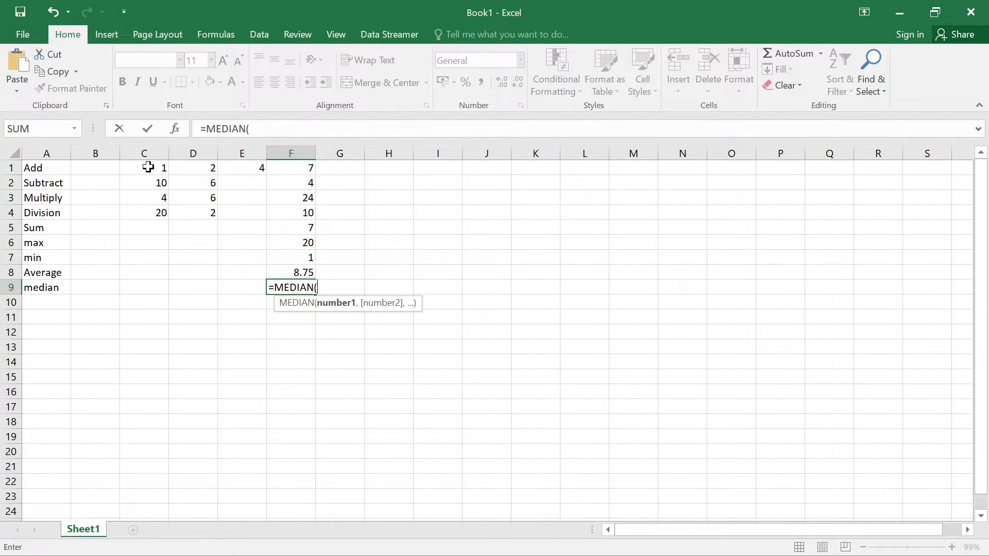
left_click_drag(146, 162, 159, 209)
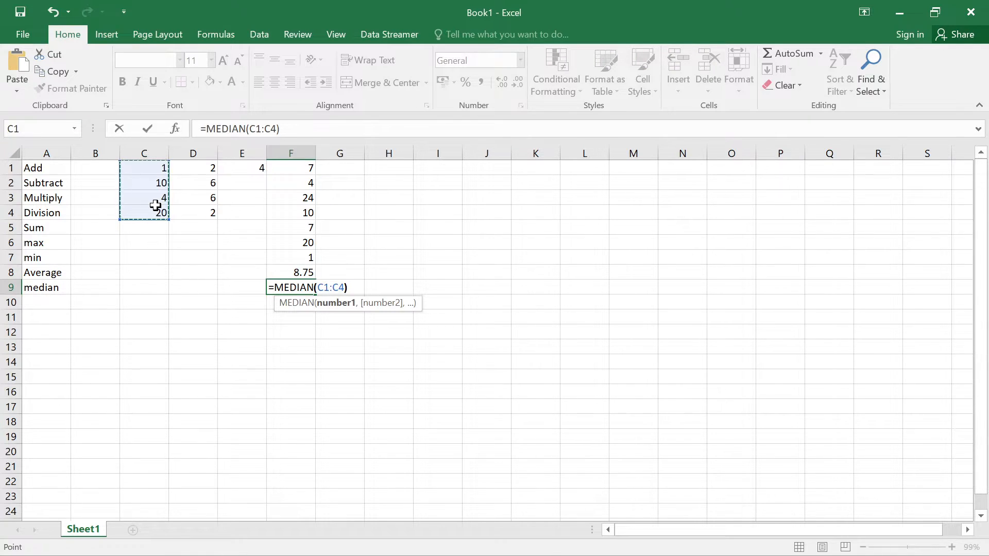
key("Return")
left_click(311, 287)
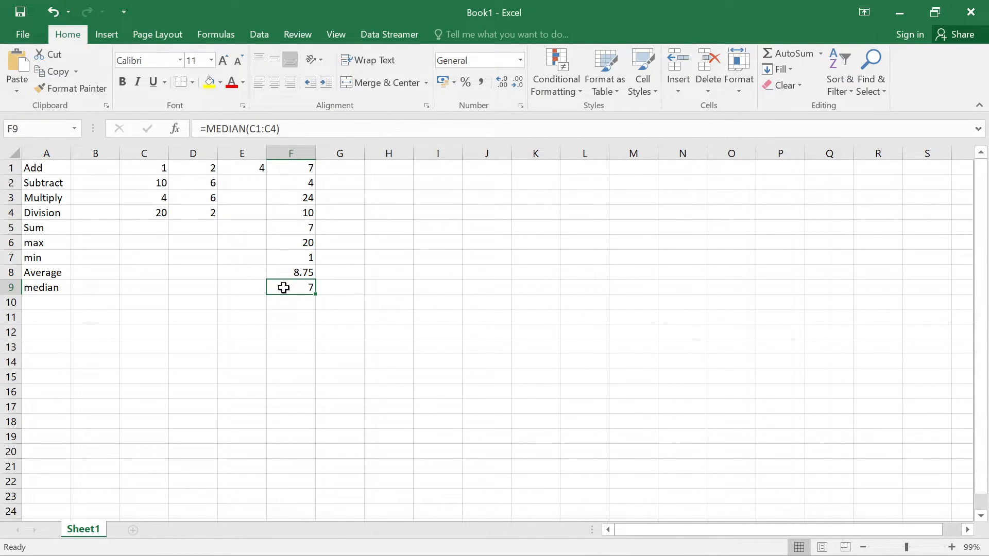
Label cell A10 "count" and enter the formula =COUNT(C1:D7) in cell F10 to count the cells containing numbers.
left_click(47, 303)
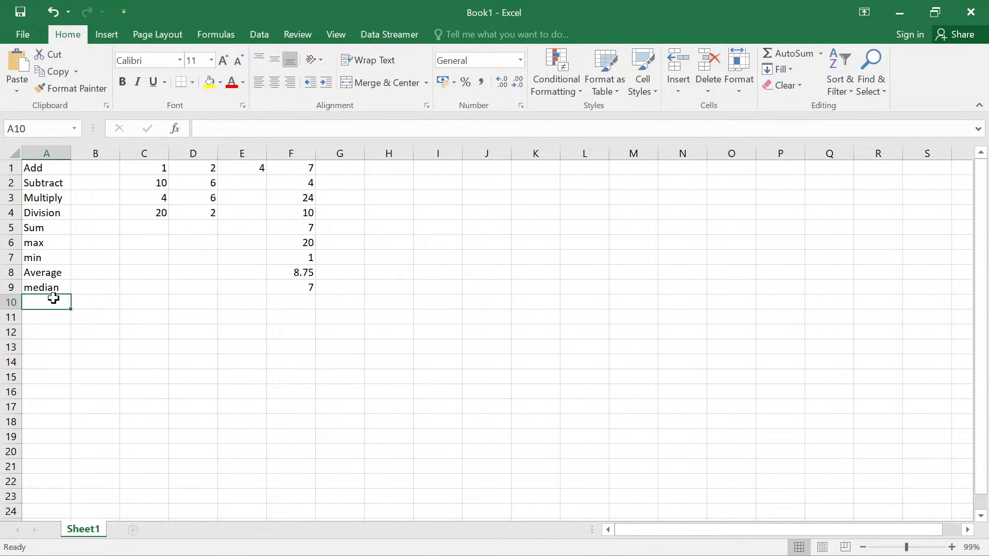
type("count")
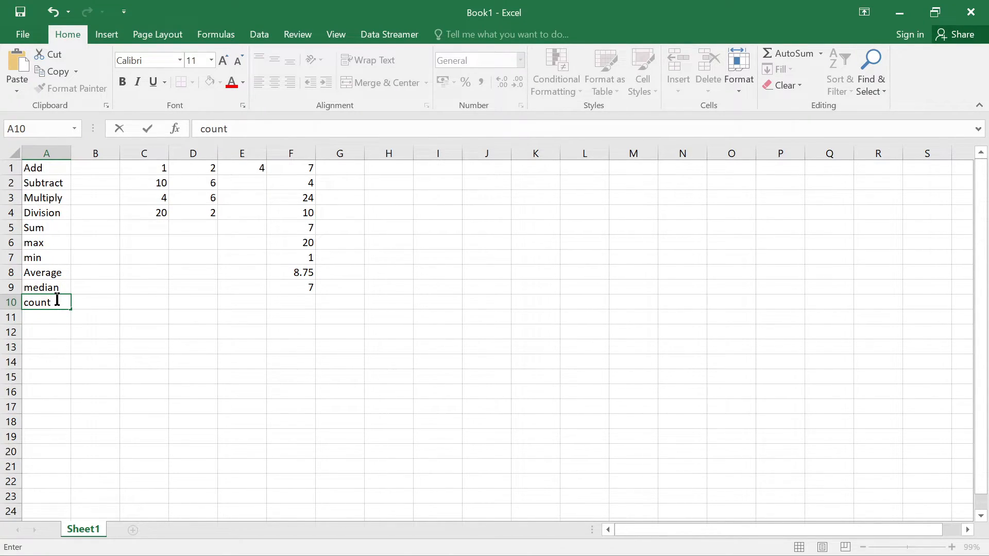
left_click(285, 302)
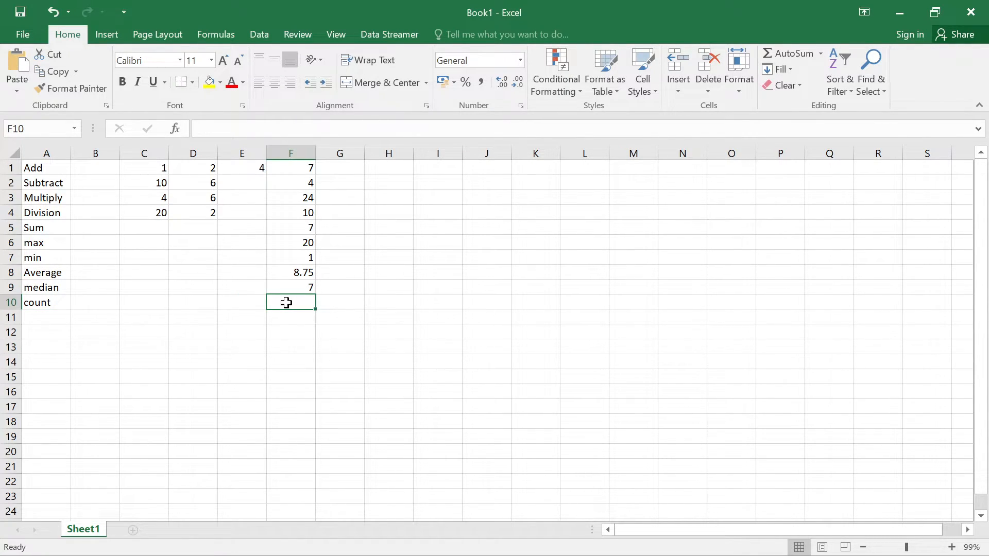
type("=cou")
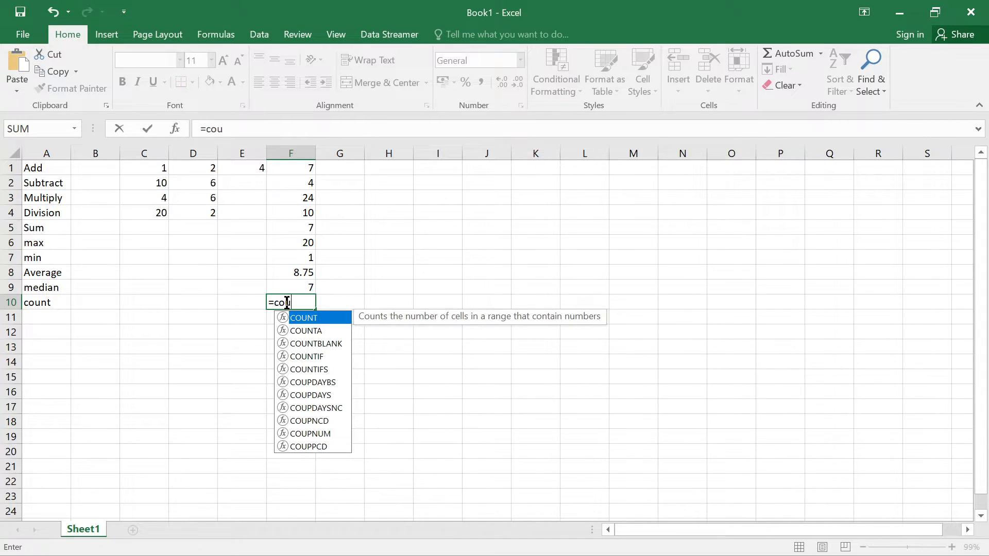
double_click(320, 318)
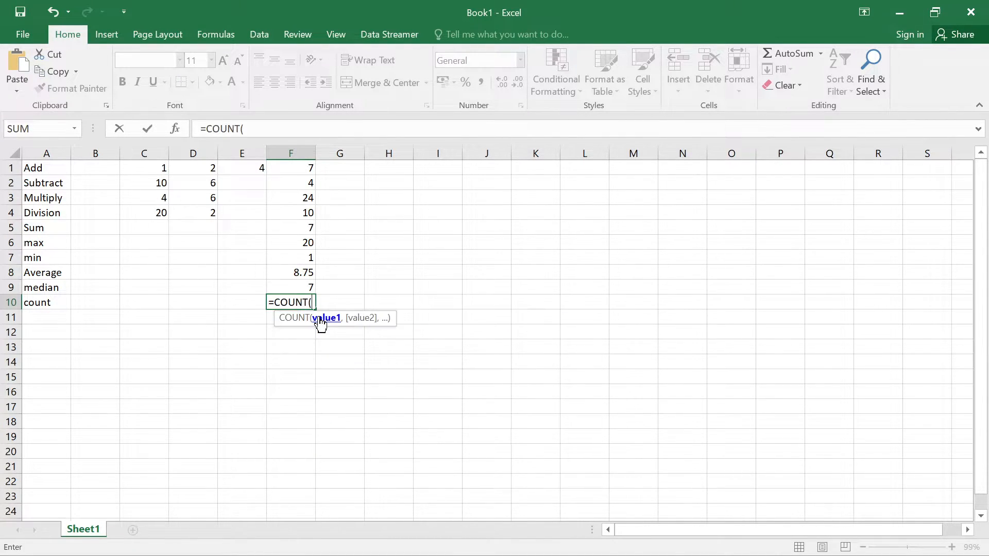
left_click_drag(135, 168, 201, 262)
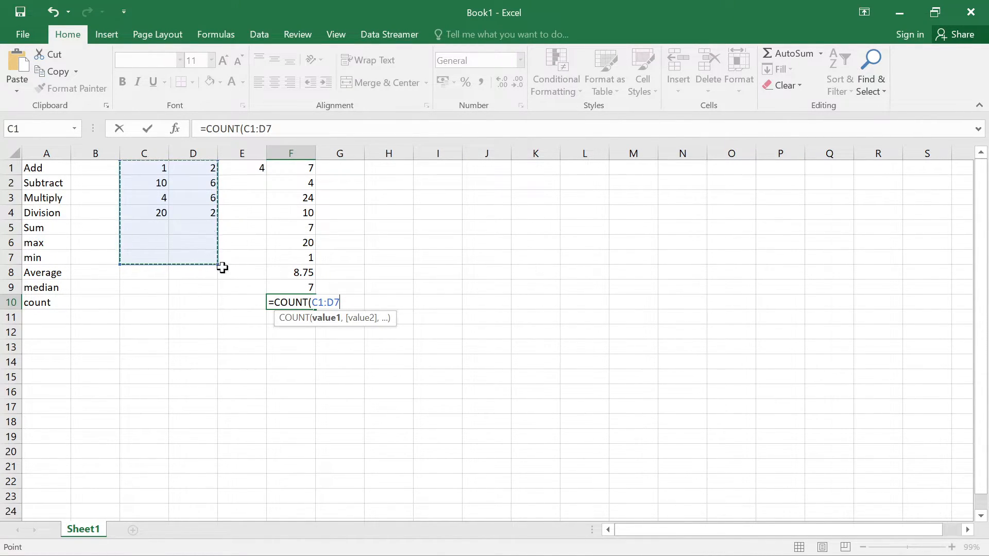
key("Return")
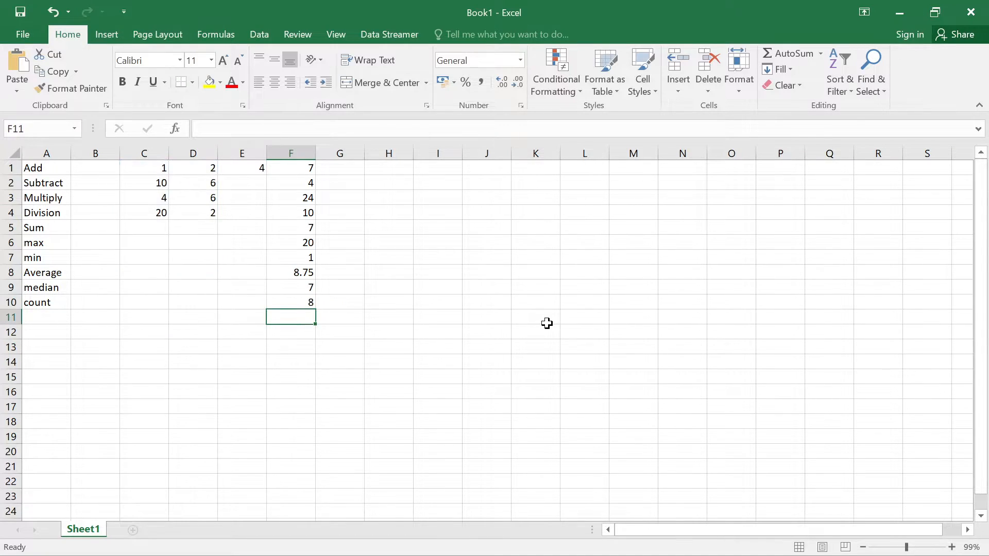
left_click(308, 303)
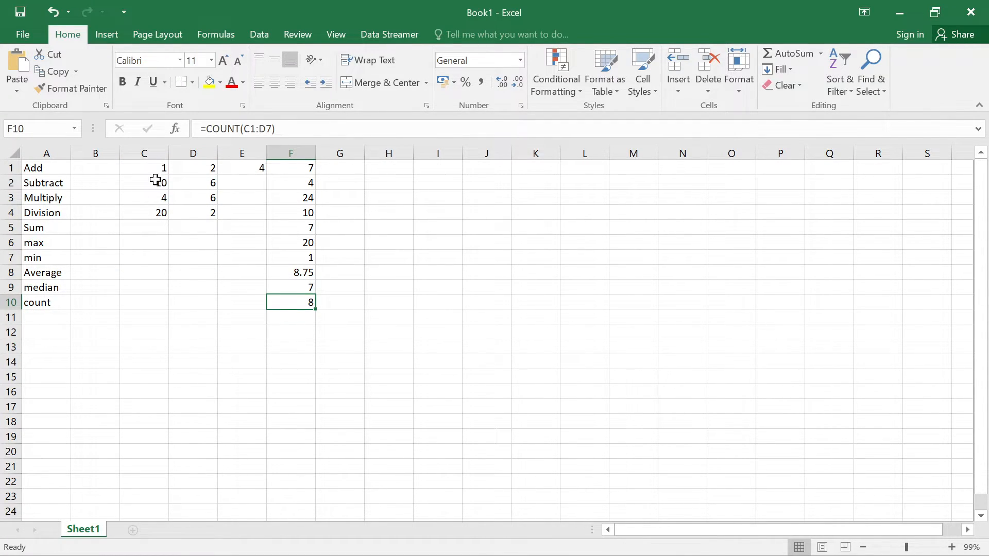
Go through the numeric cells in C1:D4 one by one to verify what the COUNT formula counts.
left_click(156, 170)
left_click(187, 170)
left_click(161, 183)
left_click(196, 183)
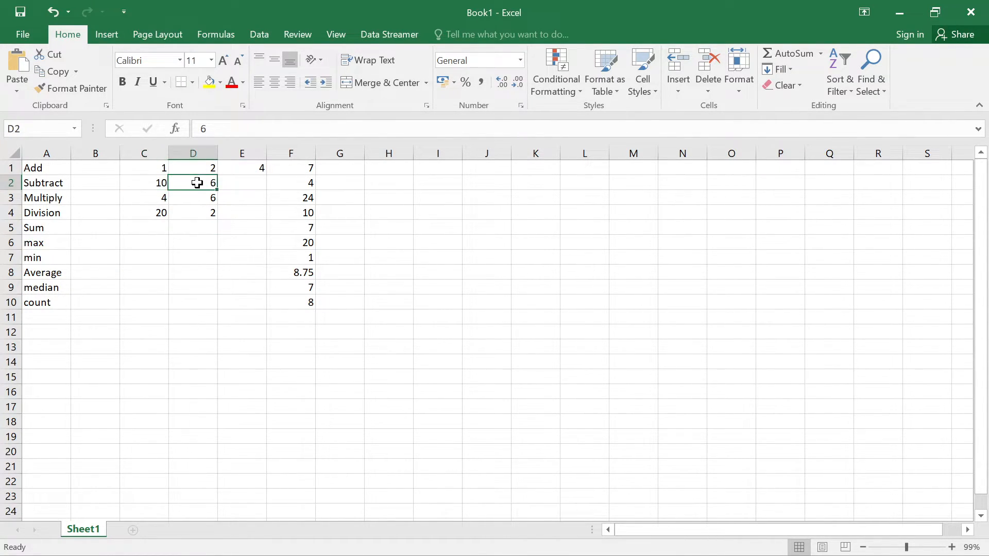
left_click(153, 197)
left_click(202, 199)
left_click(164, 212)
left_click(210, 213)
Enter the text "letters" in cell C5 and check the COUNT formula in F10 against it.
left_click(148, 227)
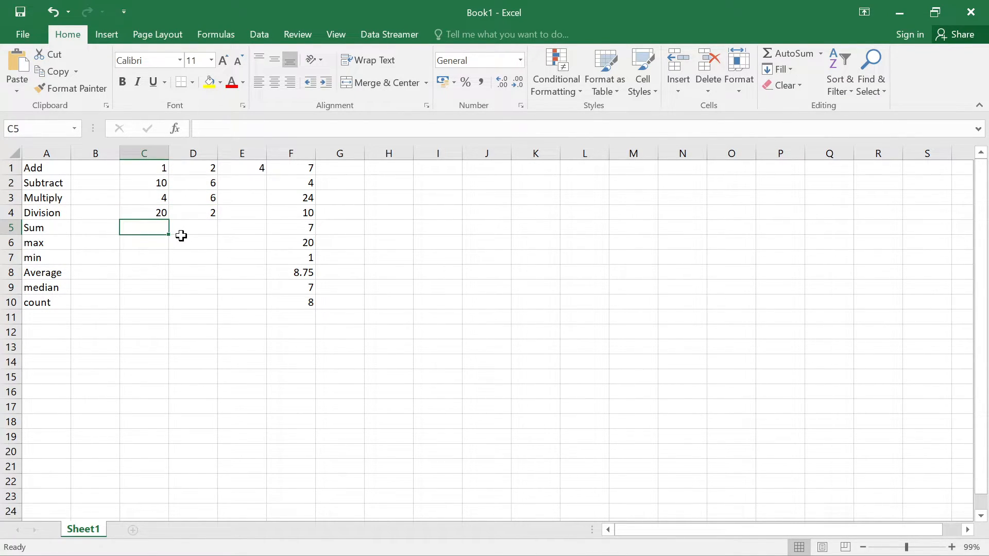
type("l")
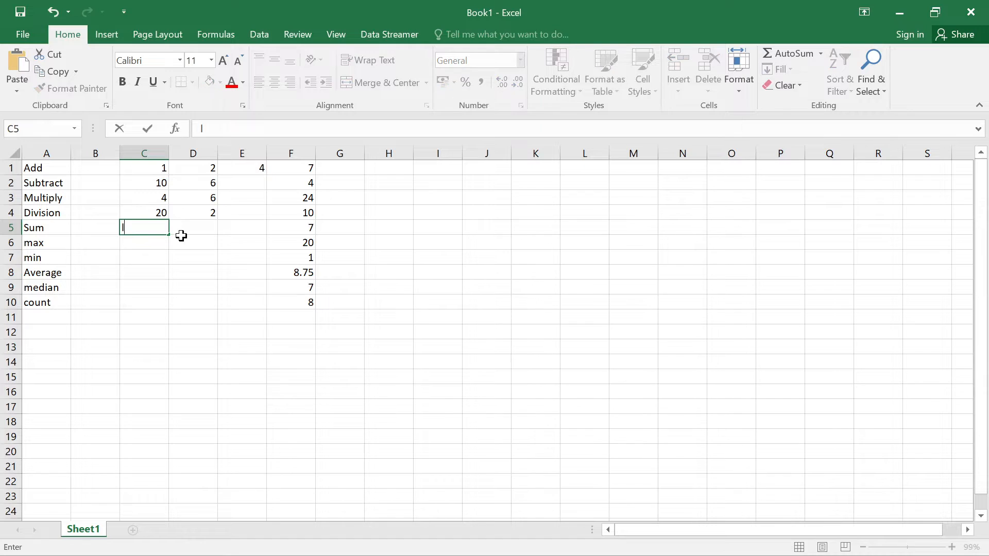
type("etters")
key("Return")
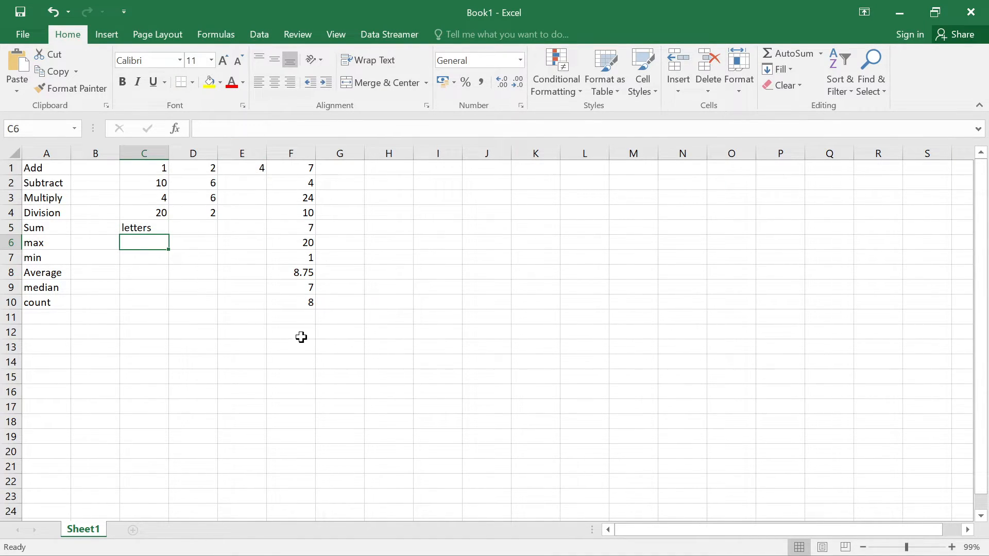
left_click(308, 308)
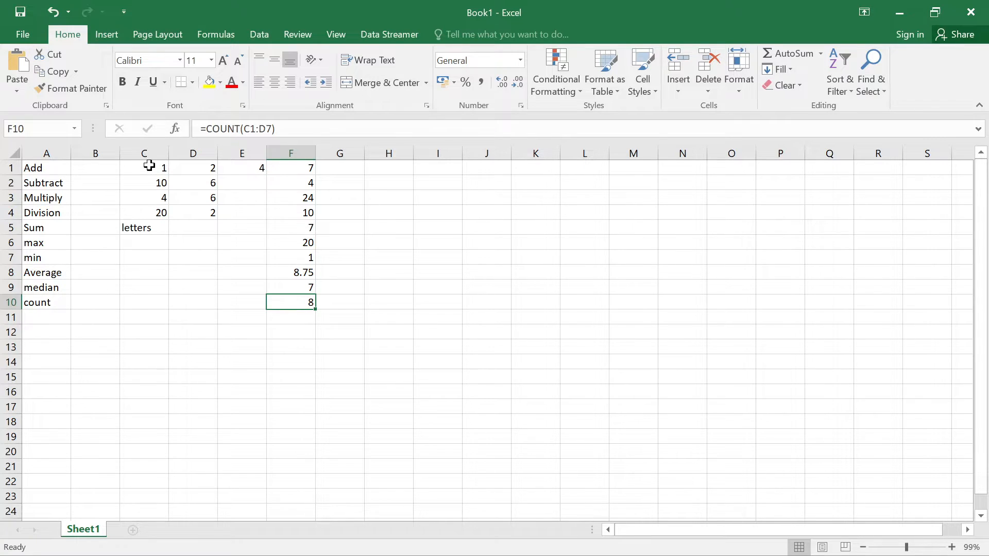
Label cell A11 "counta" and enter the formula =COUNTA(C1:D8) in cell F11 to count both number and text cells.
left_click(43, 313)
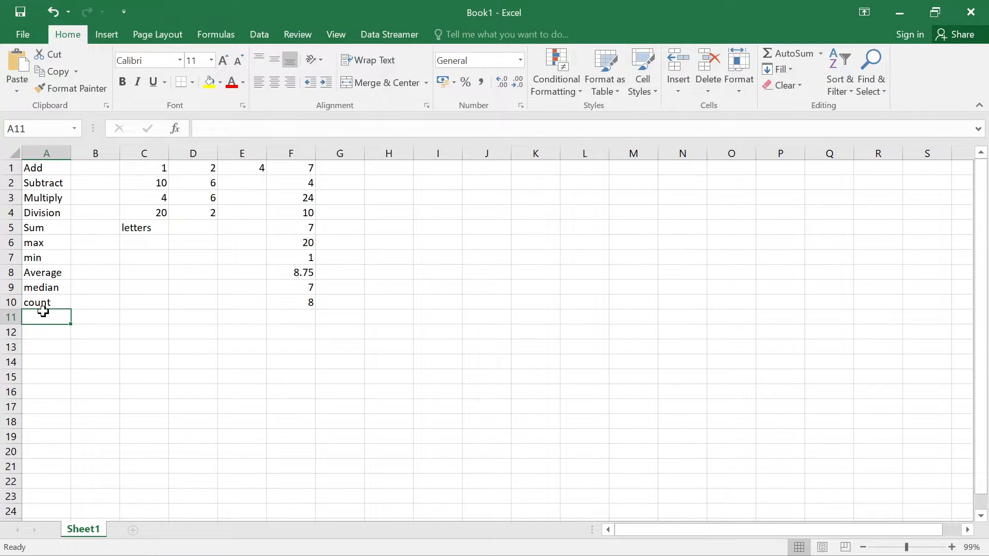
type("counta")
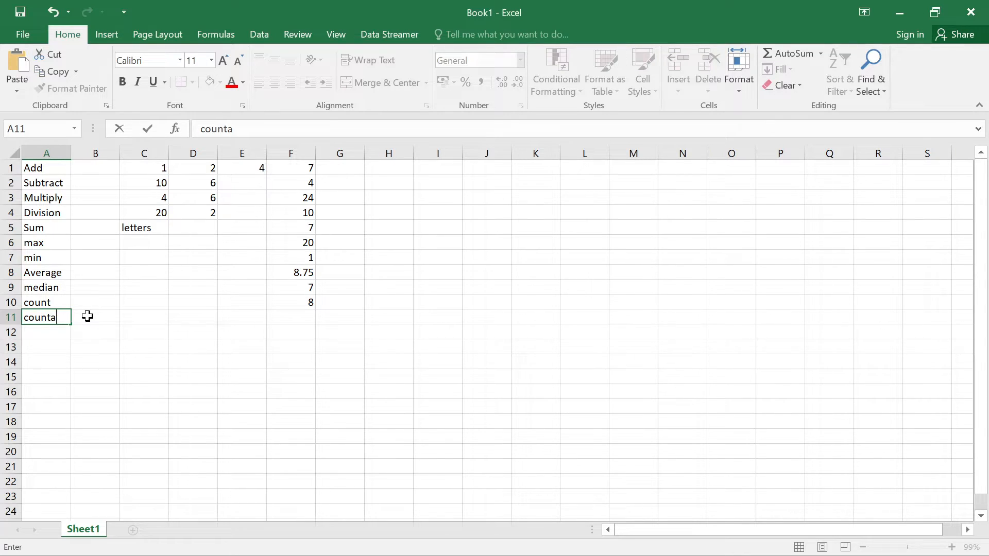
left_click(298, 318)
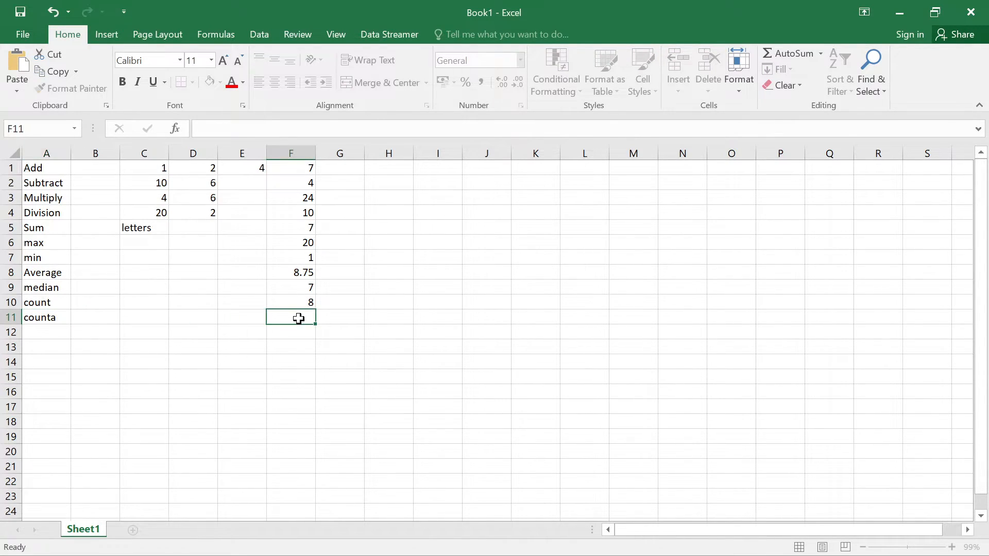
type("=cou")
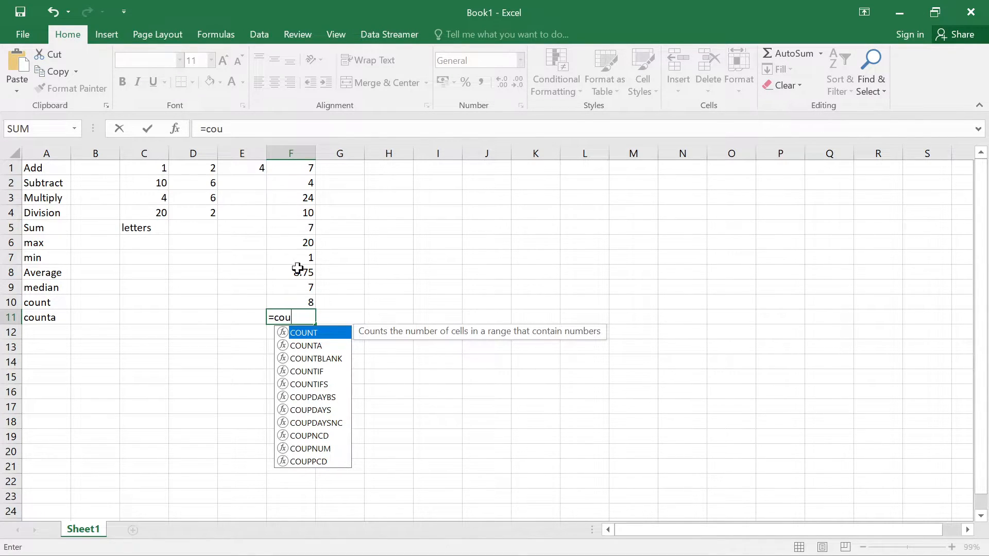
double_click(304, 345)
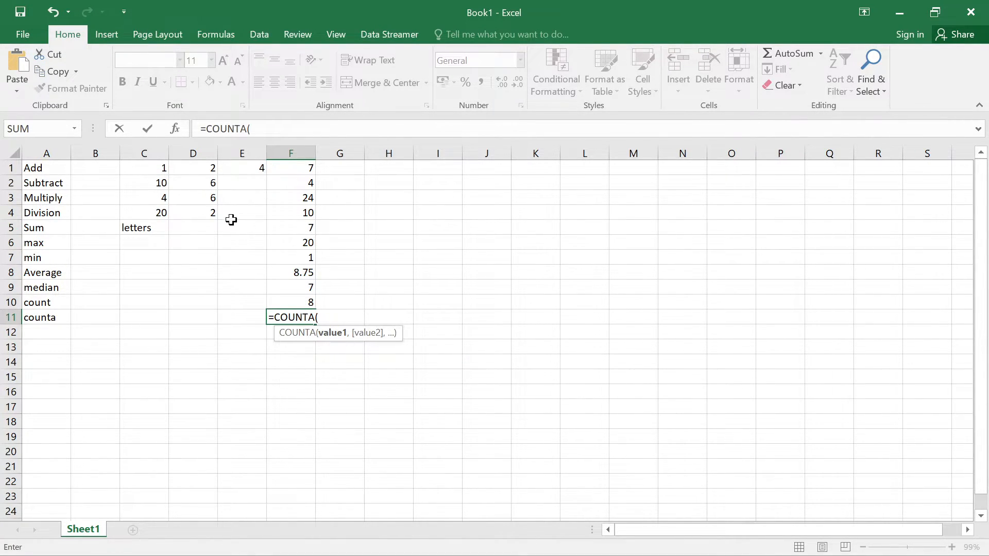
left_click_drag(139, 165, 201, 266)
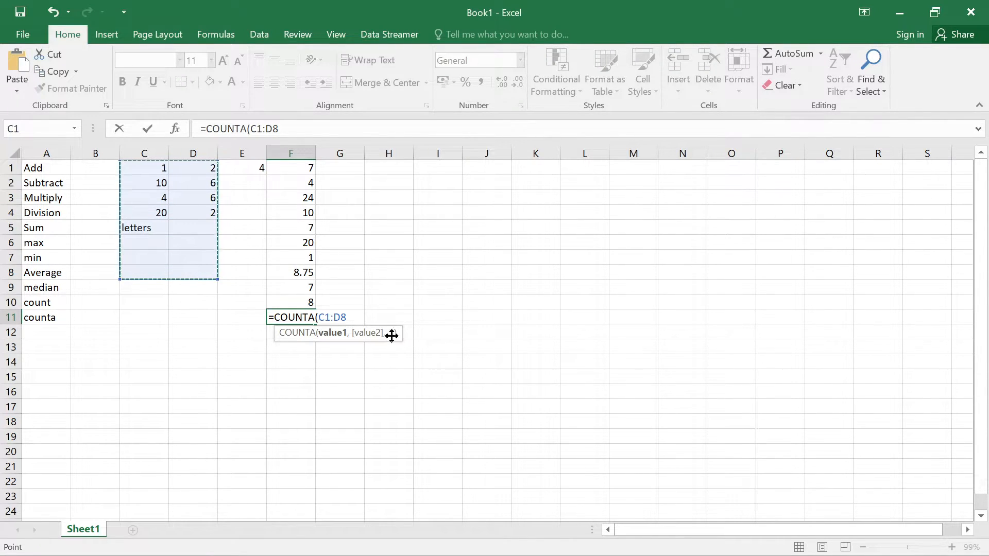
type(")")
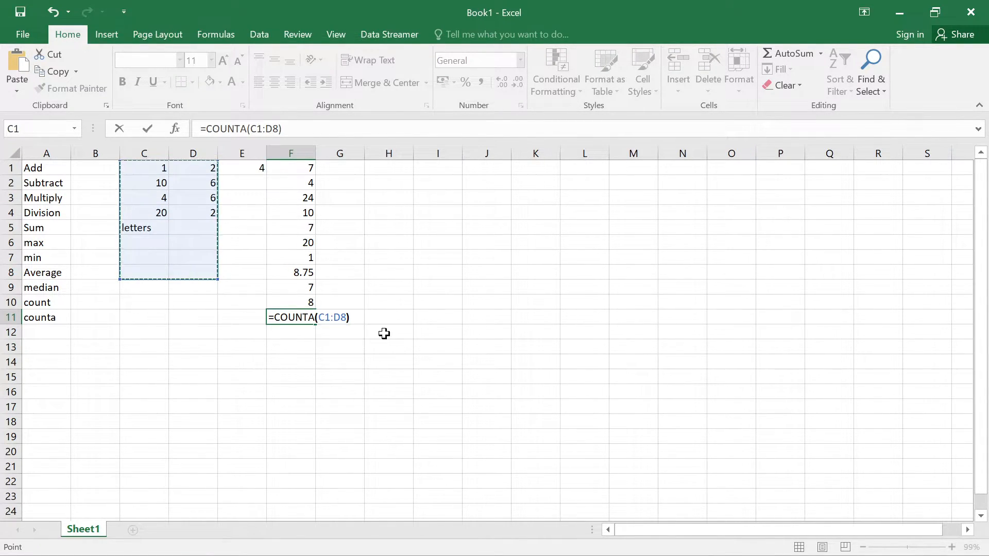
key("Return")
left_click(286, 316)
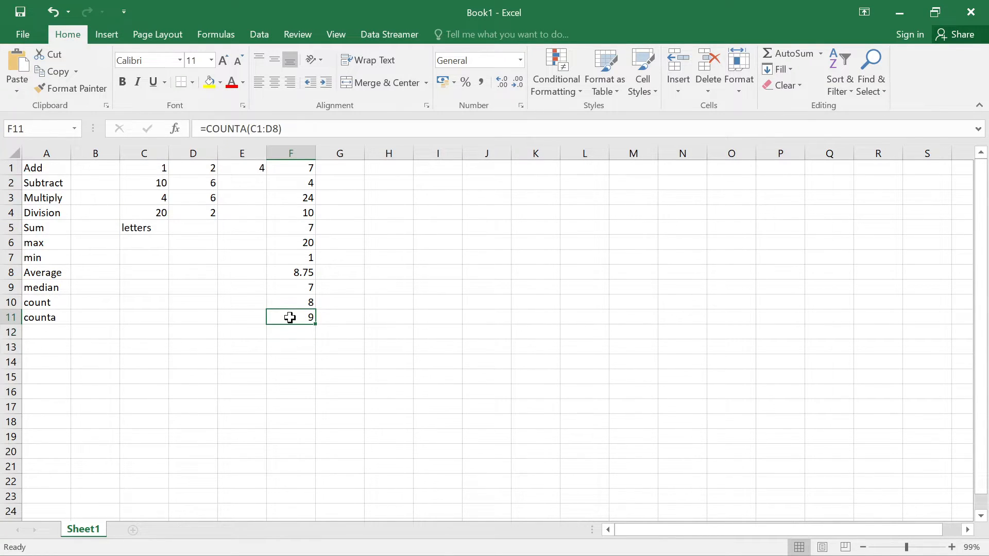
left_click(143, 166)
left_click_drag(143, 165, 189, 210)
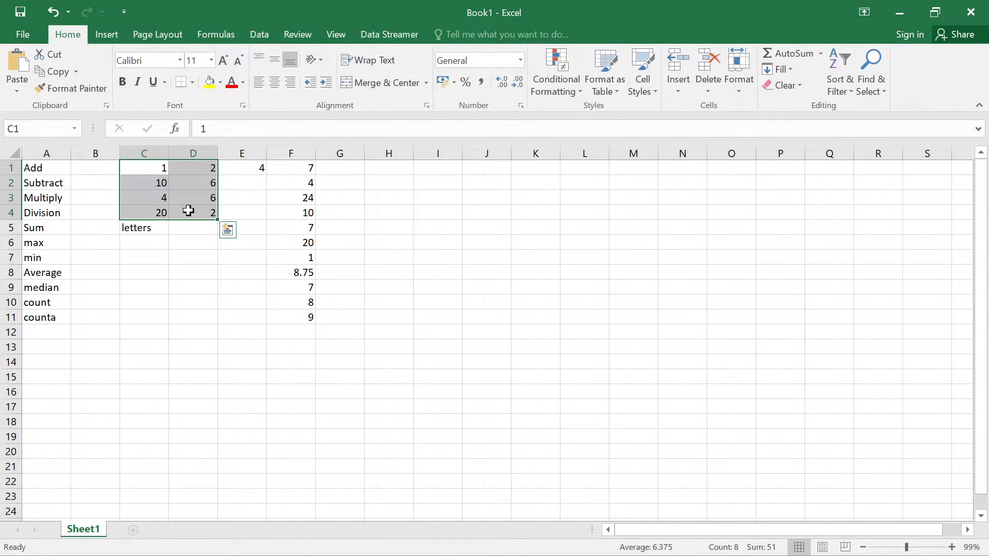
left_click(131, 232)
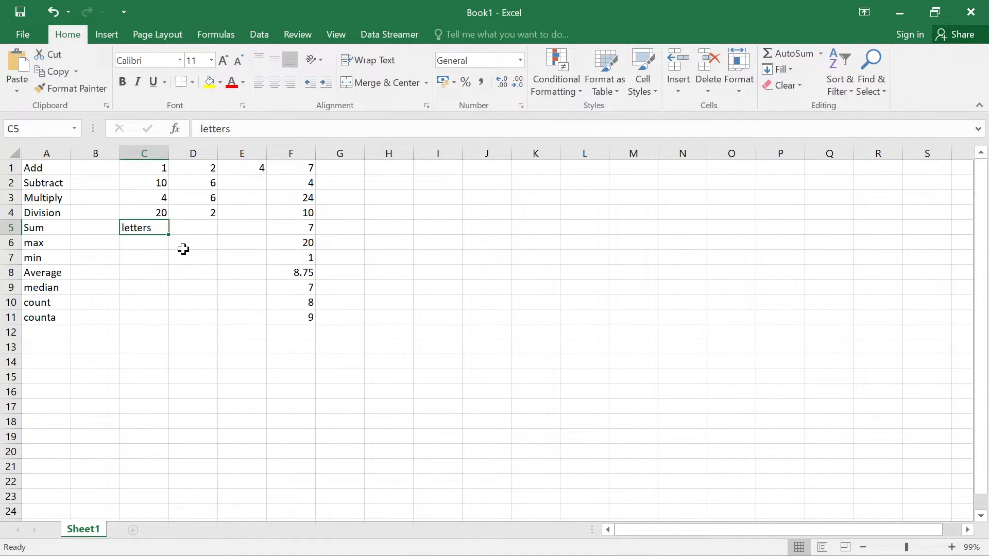
left_click(290, 390)
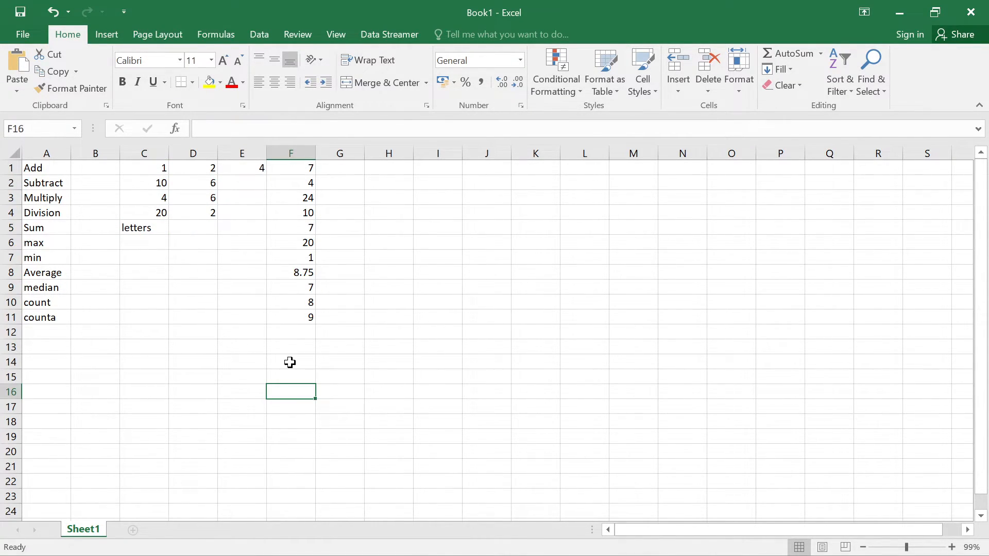
Label cell A12 "if" and enter the formula =IF(C2>9,"yes","No") in cell F12.
left_click(52, 332)
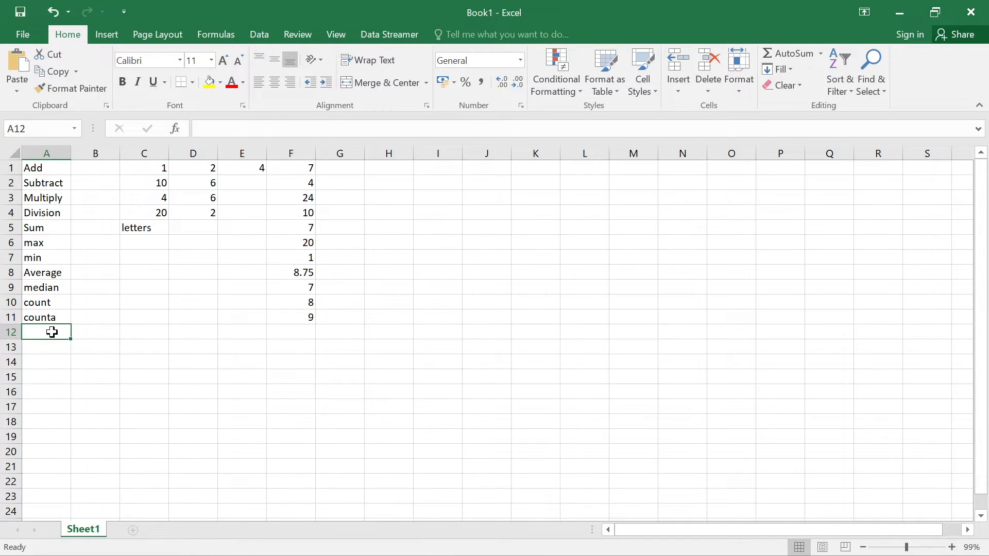
type("if")
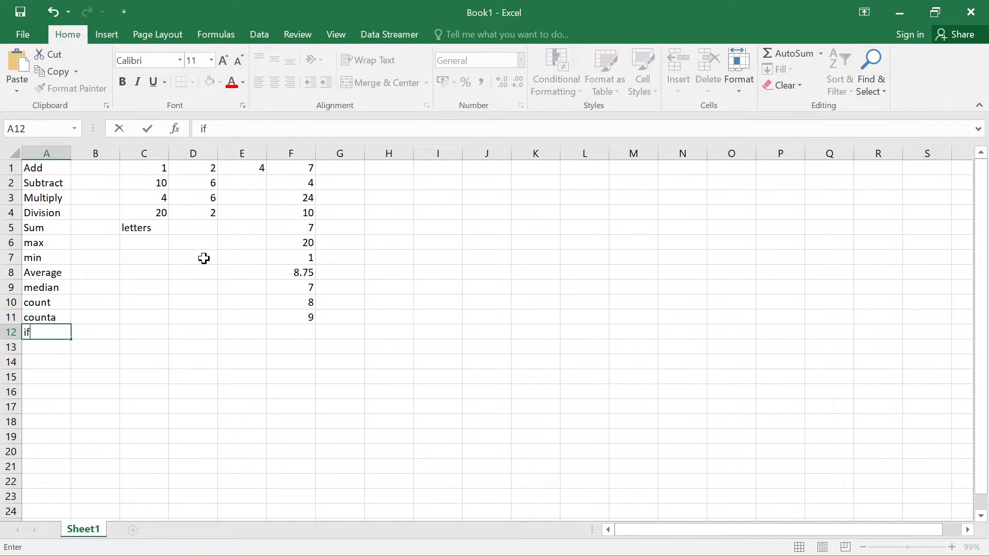
left_click(298, 332)
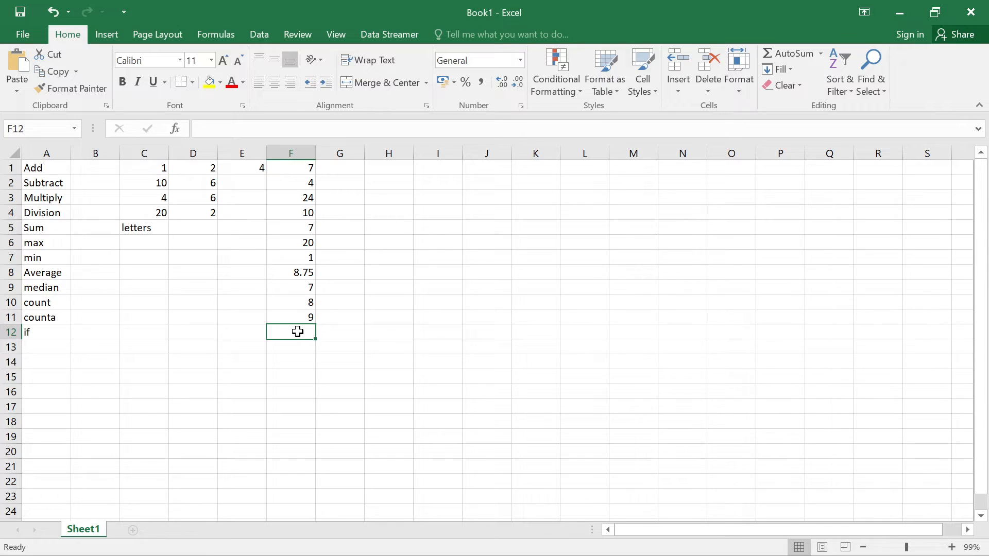
type("=")
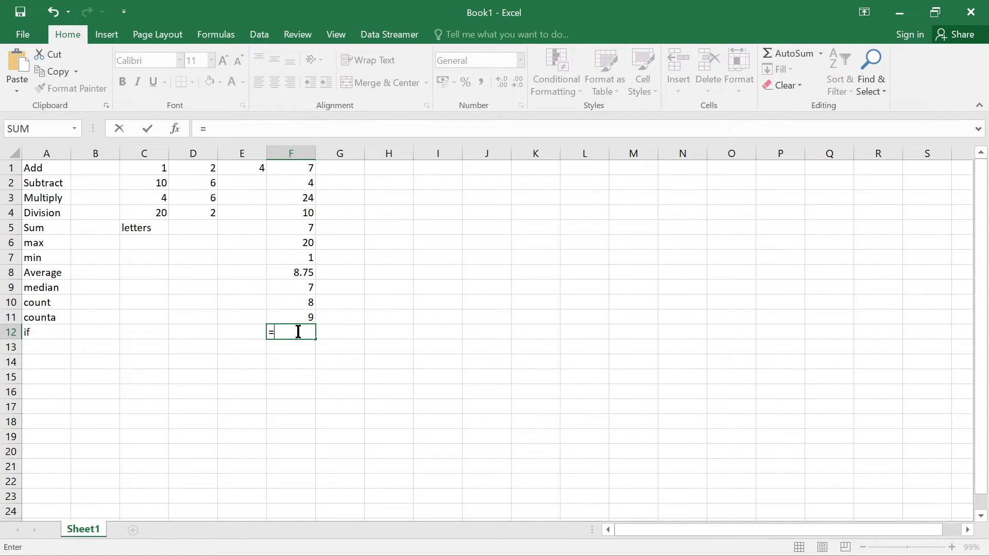
type("if")
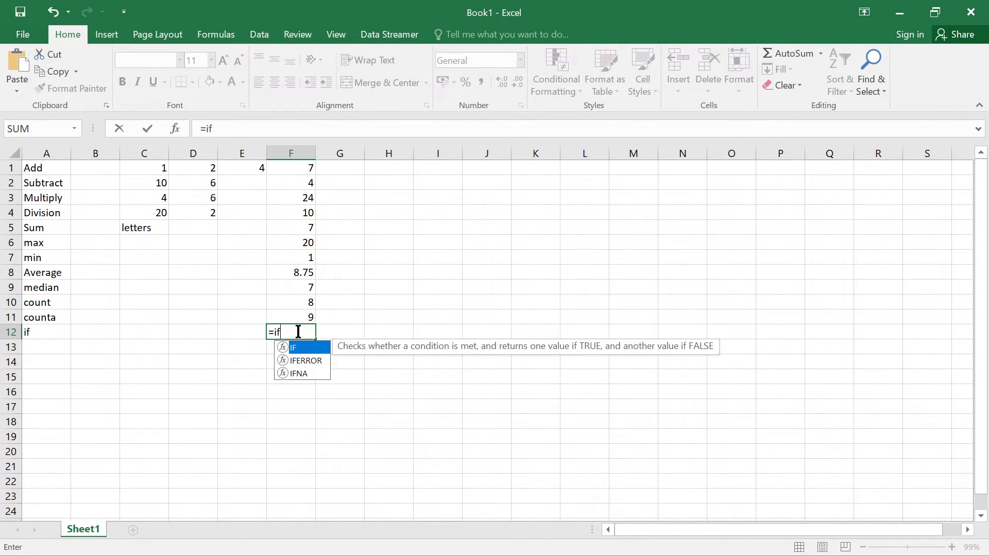
double_click(300, 350)
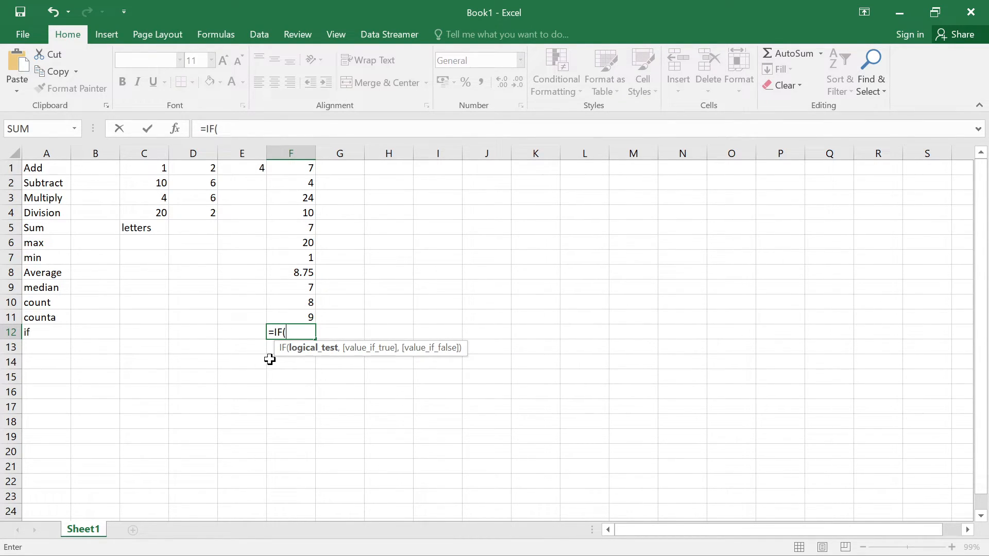
left_click(142, 181)
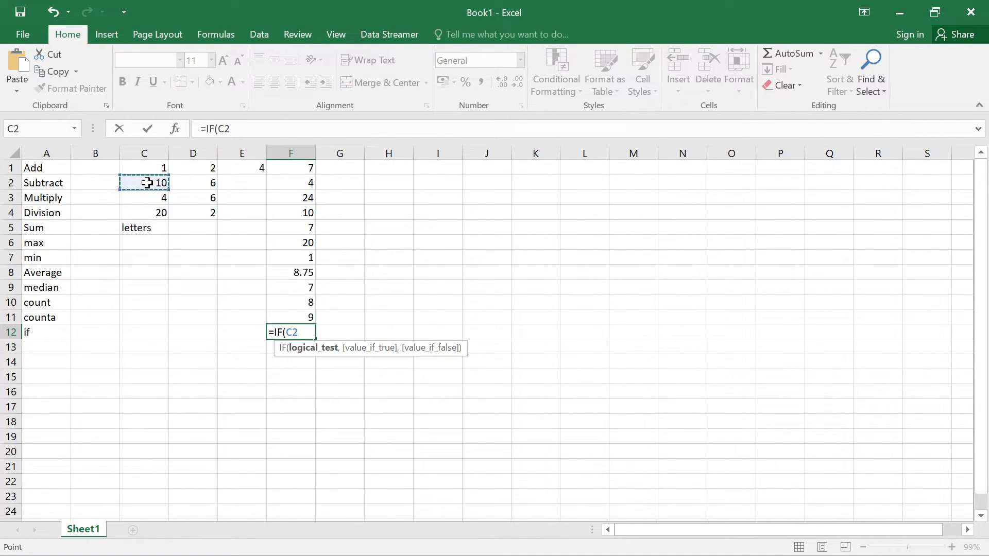
type(">9,")
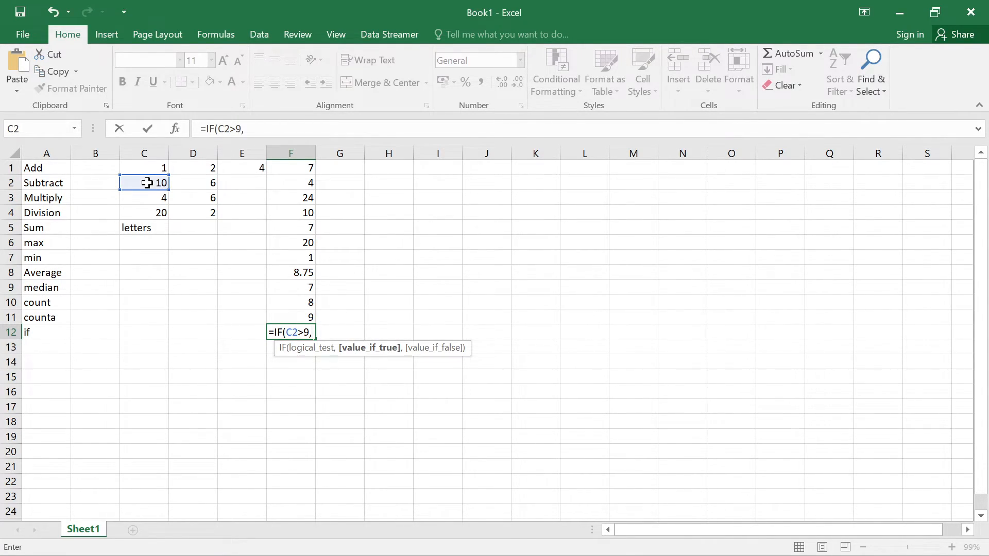
type("\"yes\",")
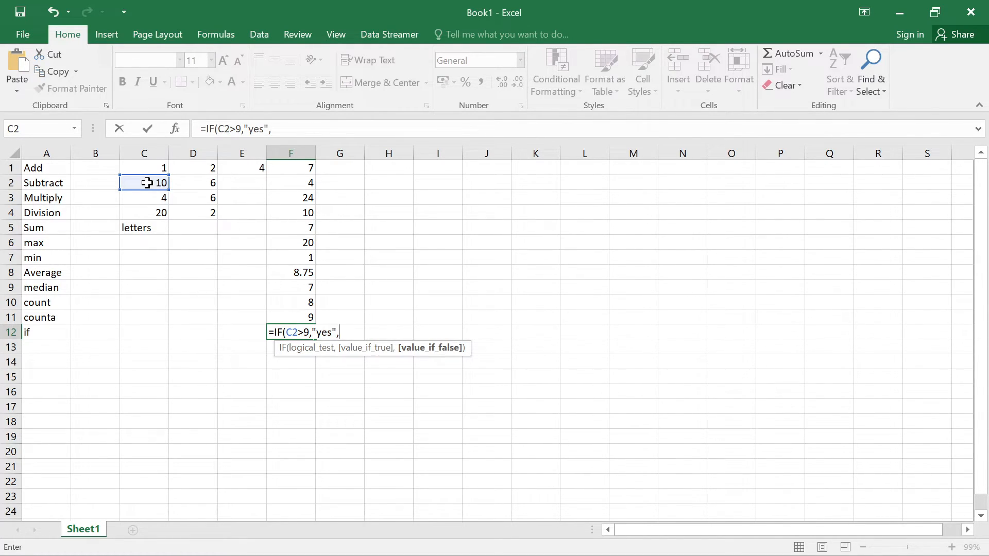
type("\"No\")")
key("Return")
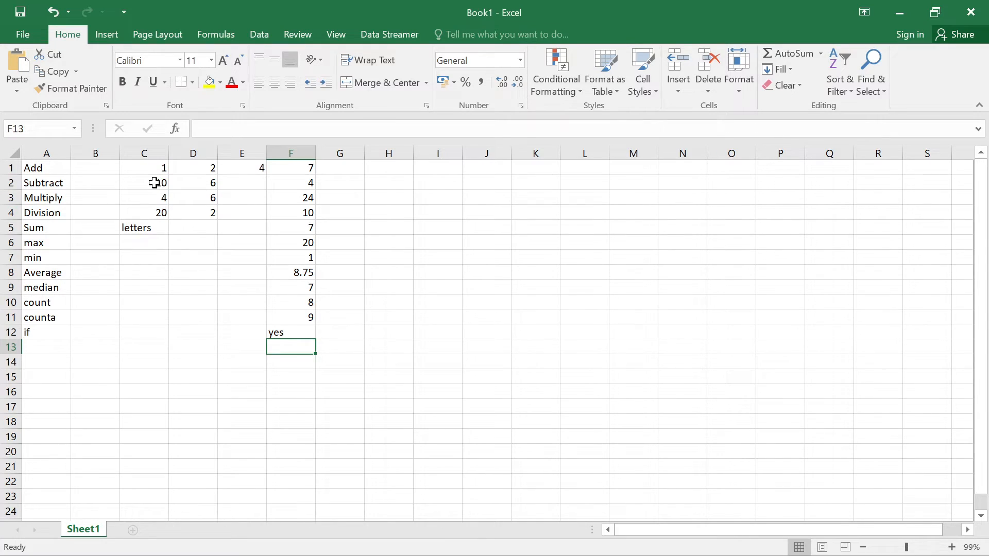
Set cell C2 to 6 and check the IF formula in F12 against the new value.
left_click(154, 183)
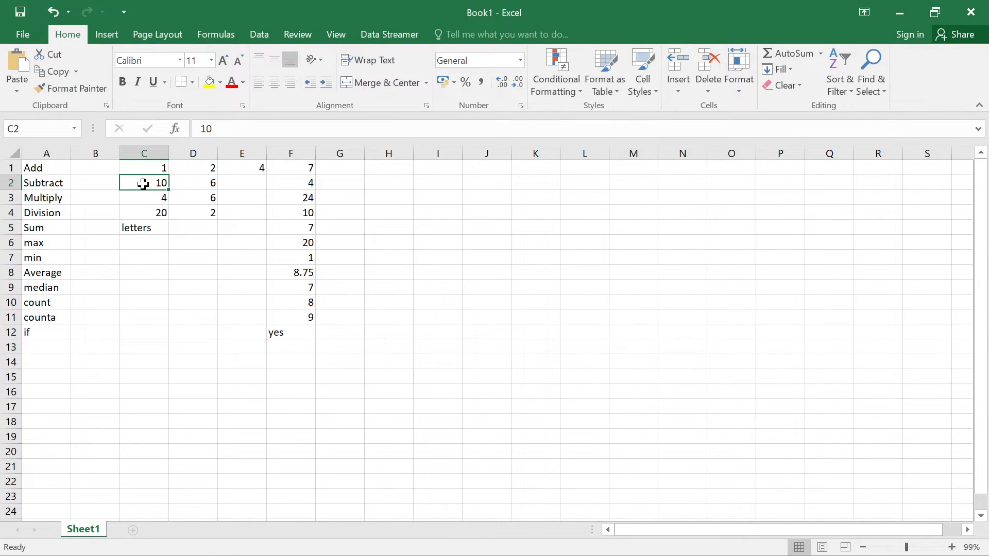
left_click(293, 335)
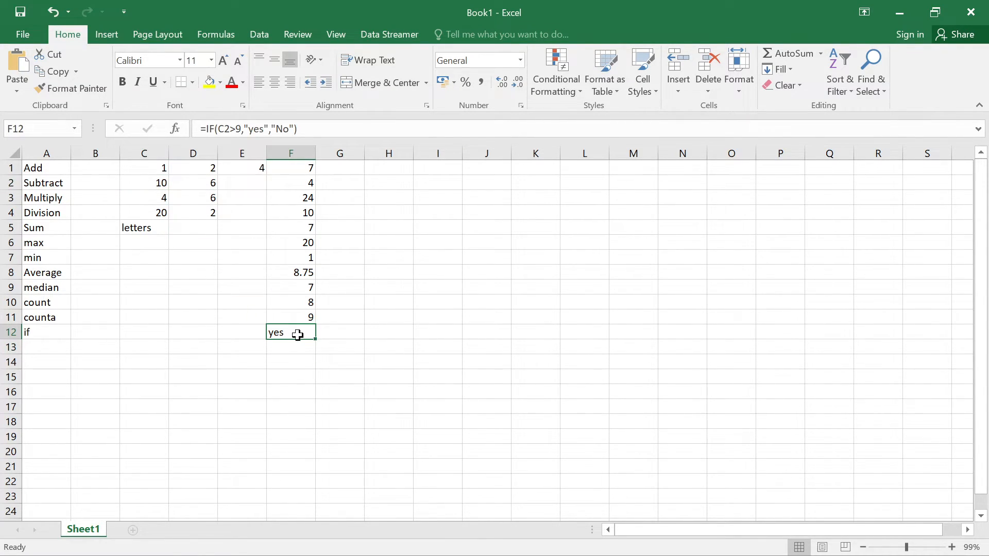
left_click(154, 185)
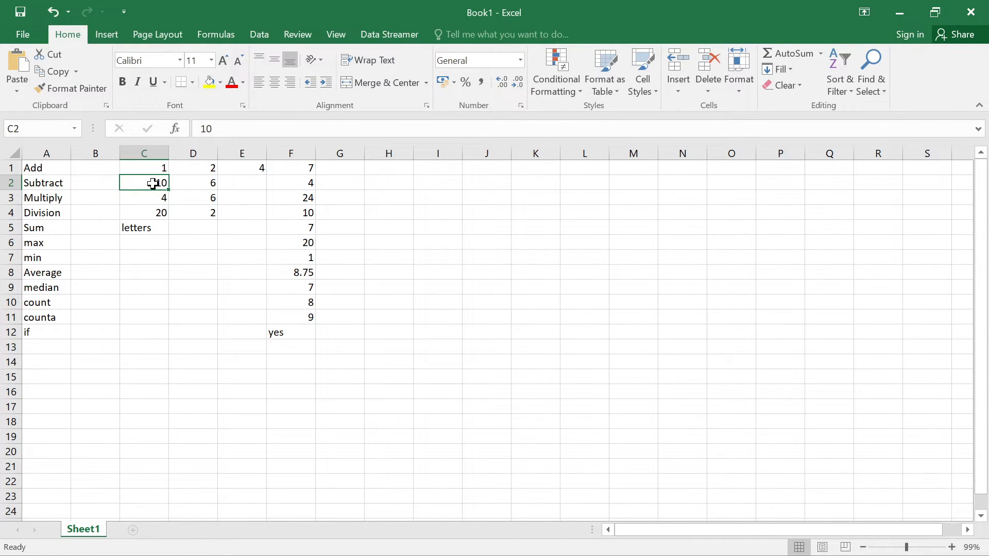
type("6")
key("Return")
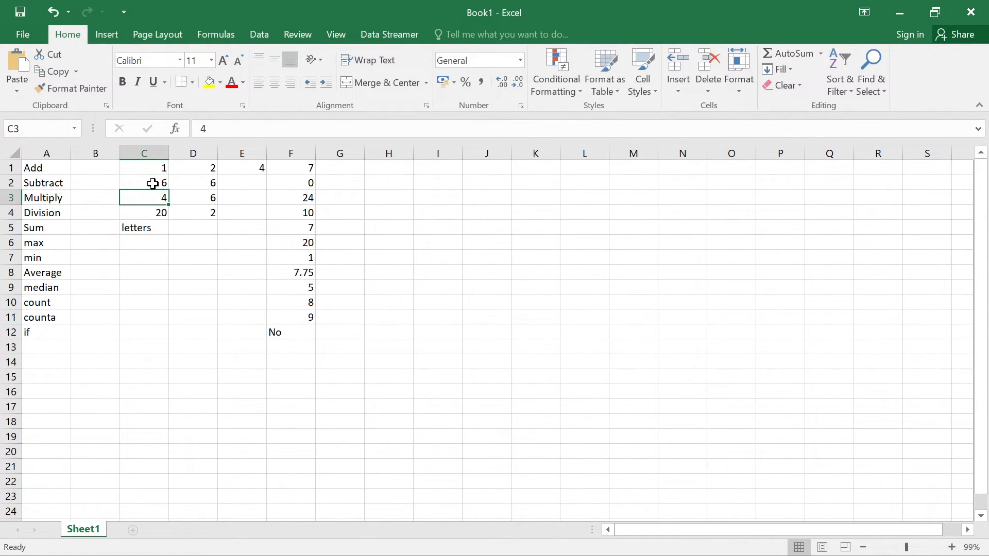
left_click(161, 183)
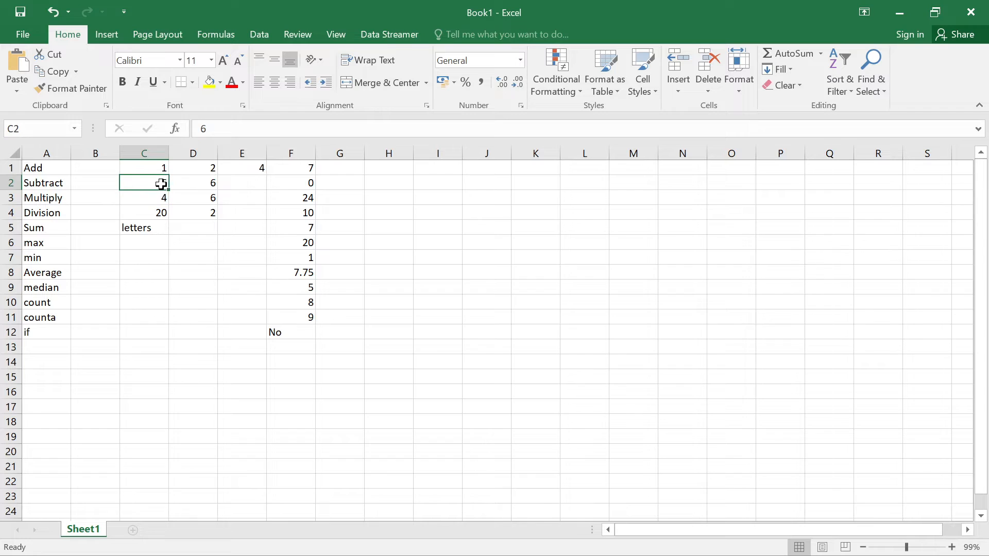
left_click(291, 336)
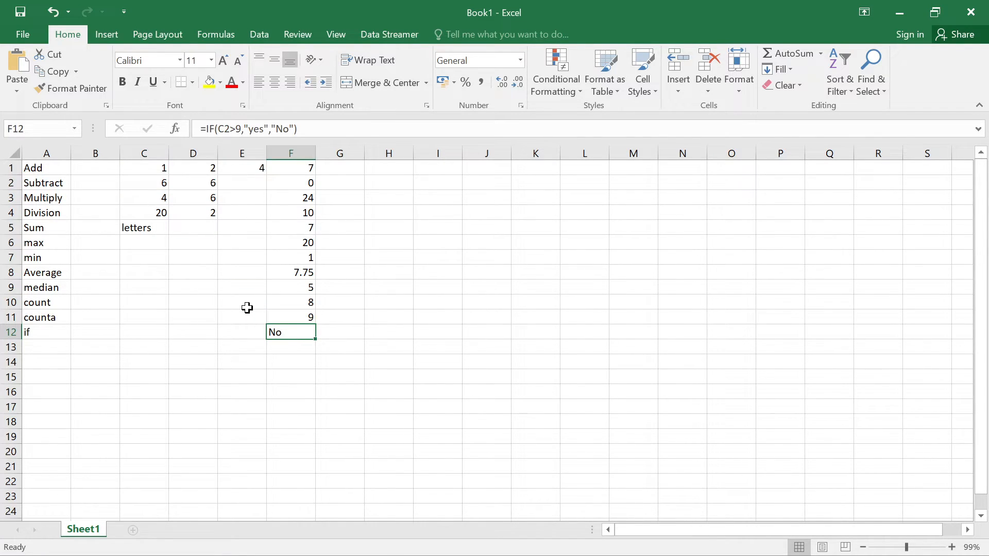
left_click(340, 436)
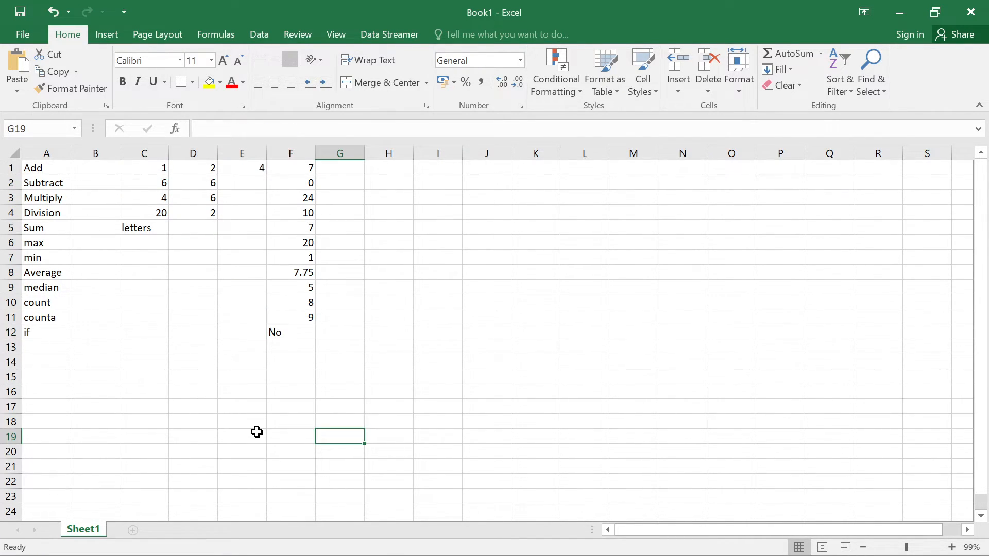
Label cell A13 "countif" and enter the formula =COUNTIF(C1:D4,"6") in cell F13 to count the cells equal to 6.
left_click(50, 350)
type("coun")
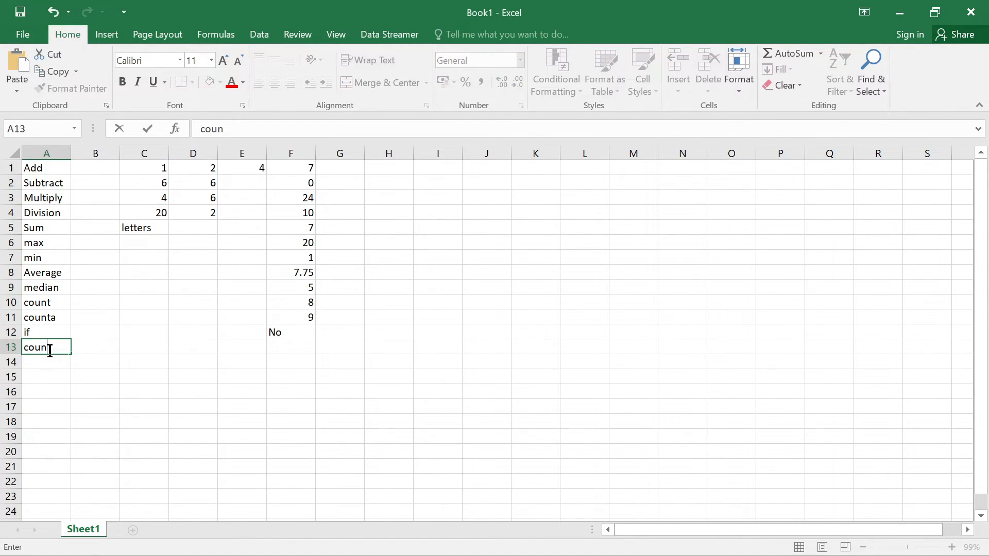
type("tif")
left_click_drag(153, 167, 192, 207)
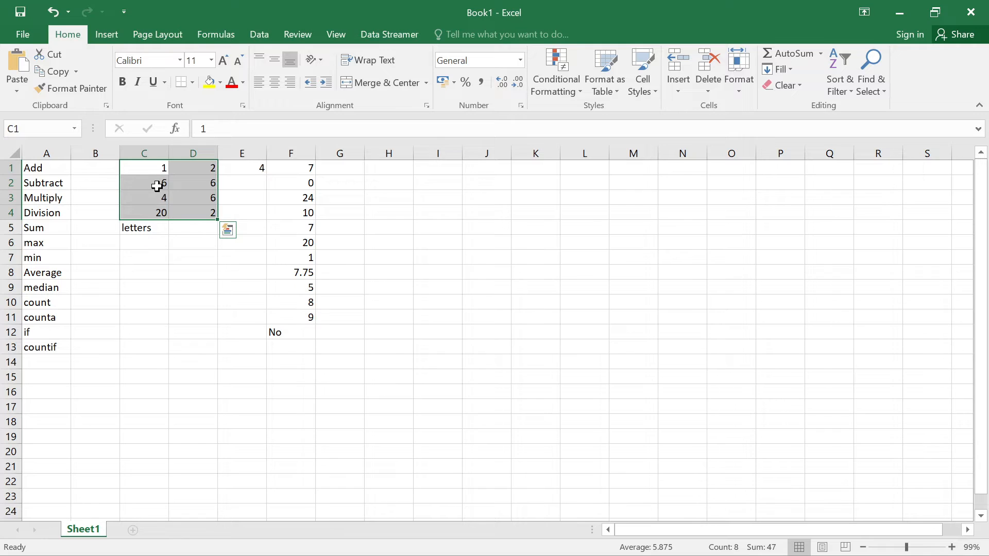
left_click(290, 348)
type("=")
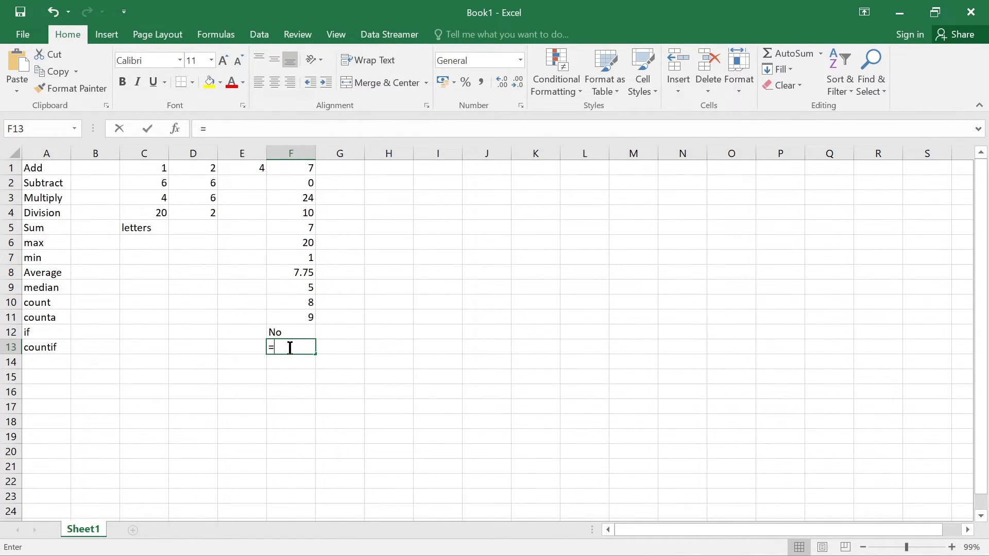
type("coun")
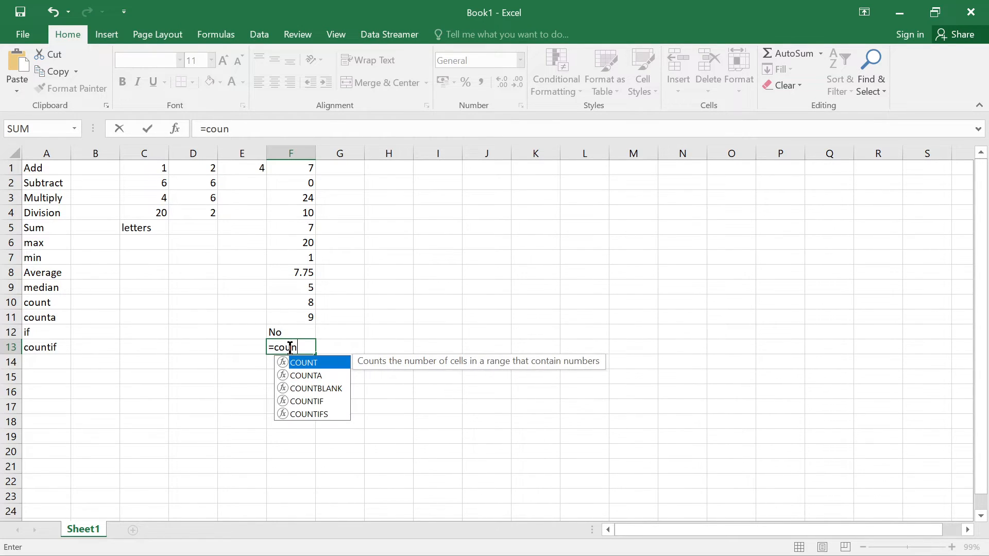
double_click(310, 400)
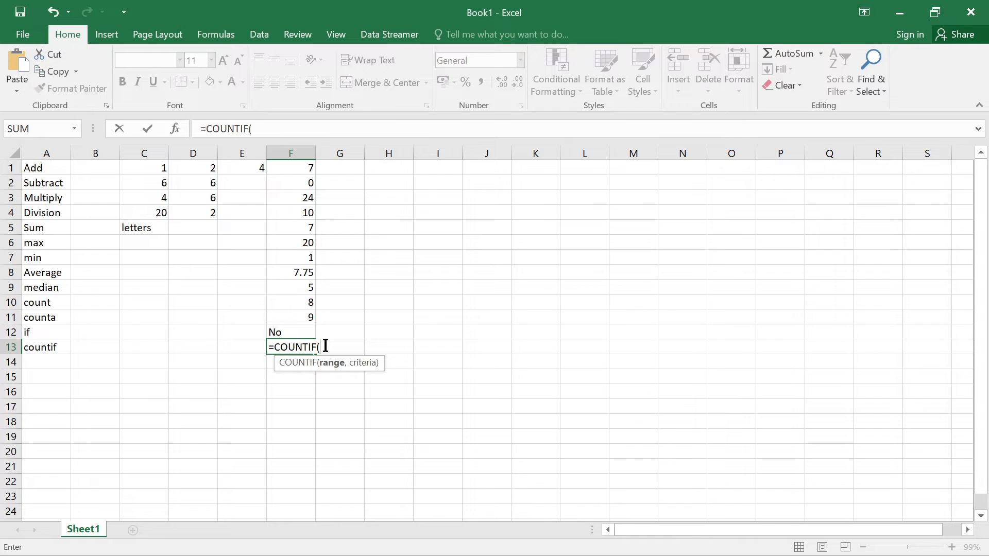
left_click_drag(148, 167, 187, 209)
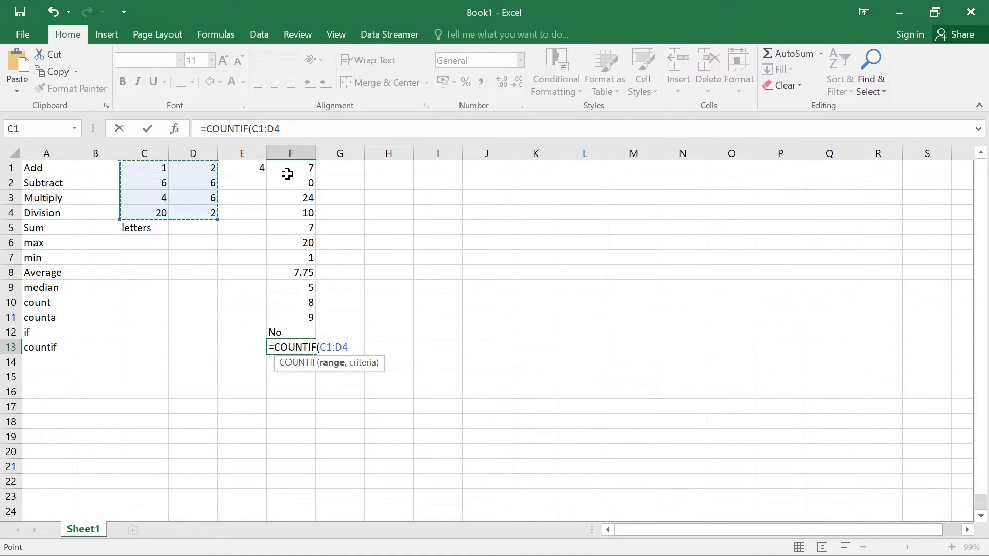
type(",")
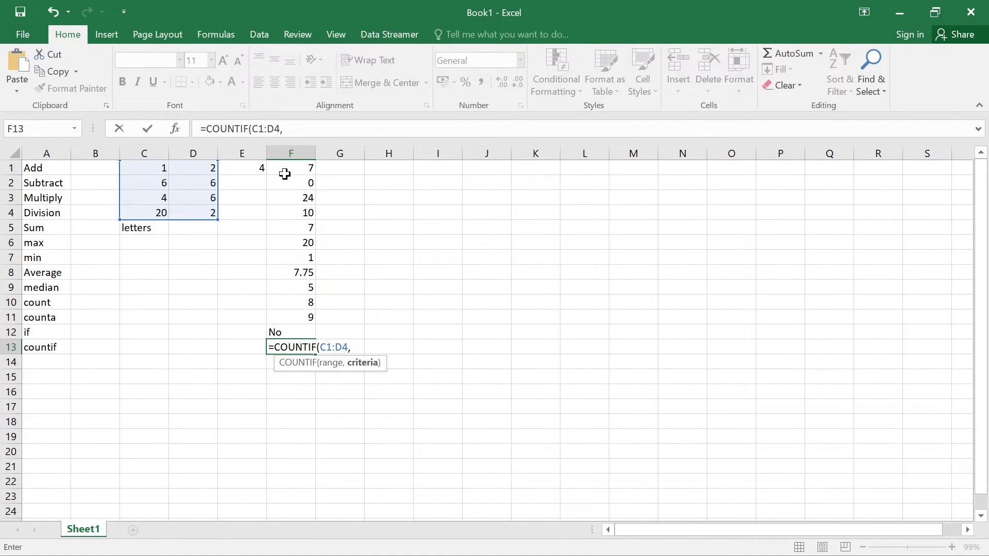
type("\"6\"")
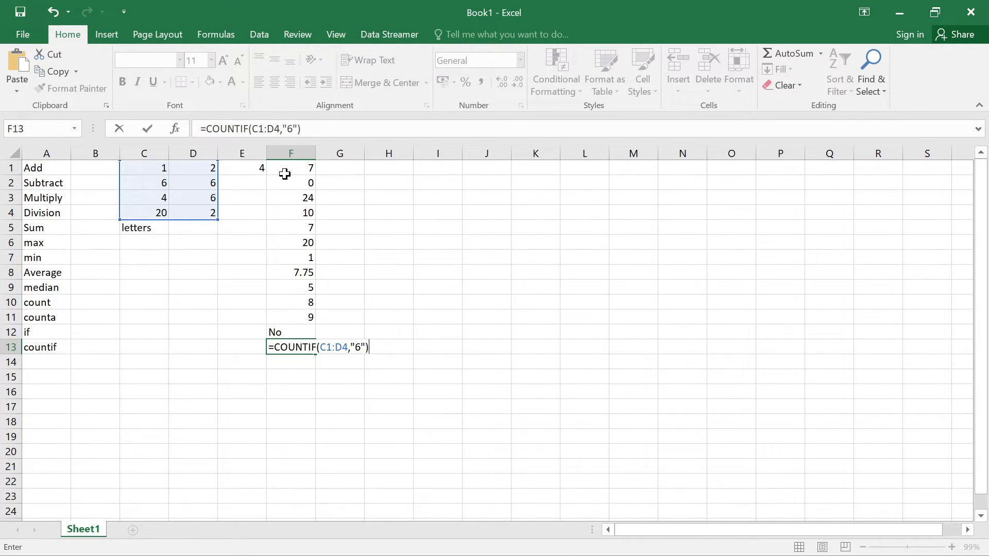
key("Return")
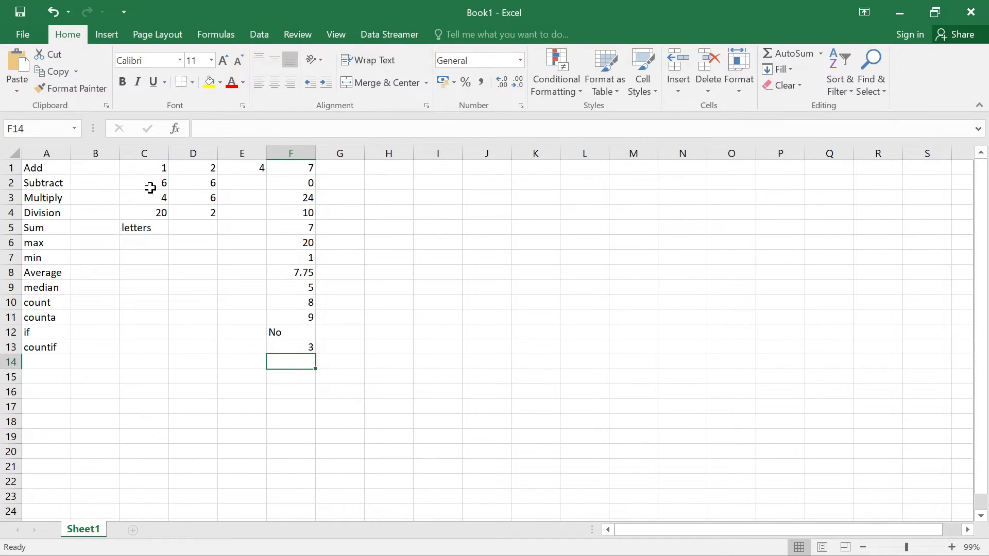
Go through the cells containing 6 in C1:D4 to verify what the COUNTIF formula counts.
left_click(209, 197)
left_click(200, 184)
left_click(154, 180)
left_click(216, 198)
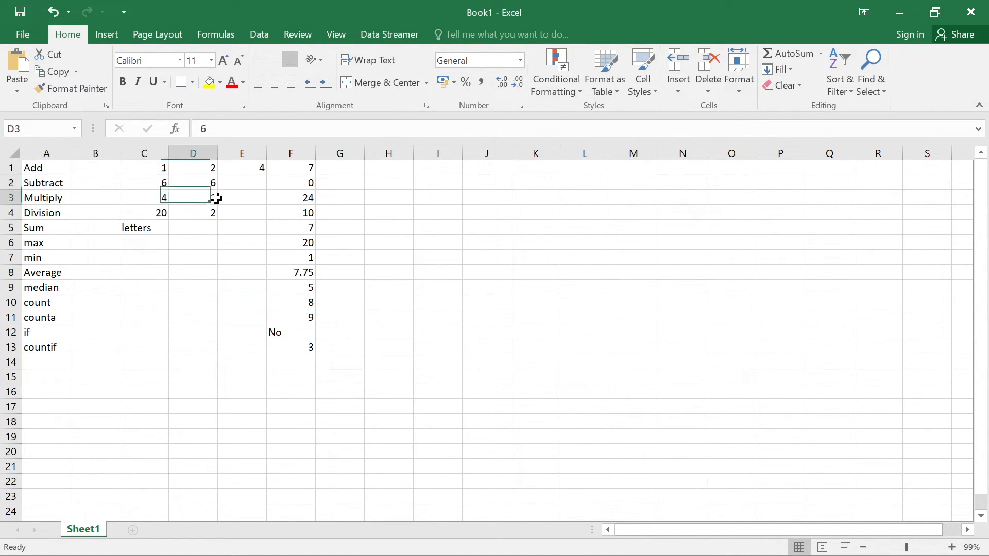
left_click(173, 183)
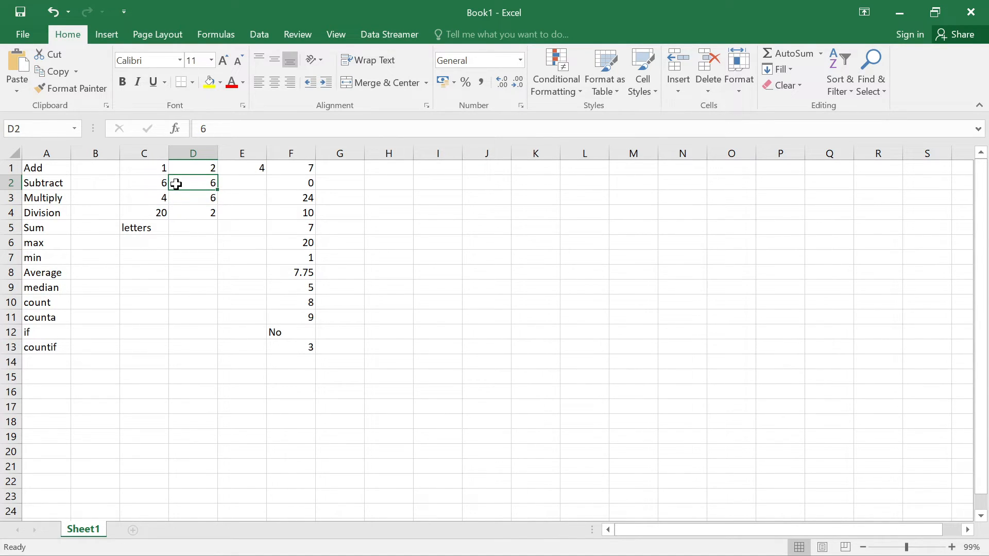
left_click(261, 411)
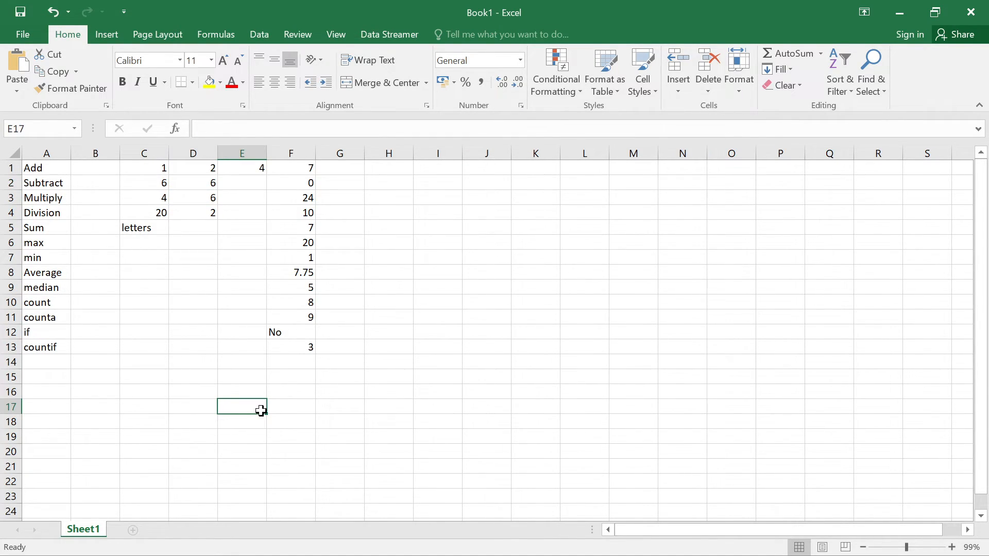
Label cell A14 "round" and enter the formula =ROUND(F8,1) in cell F14 to round the average to one decimal.
left_click(38, 361)
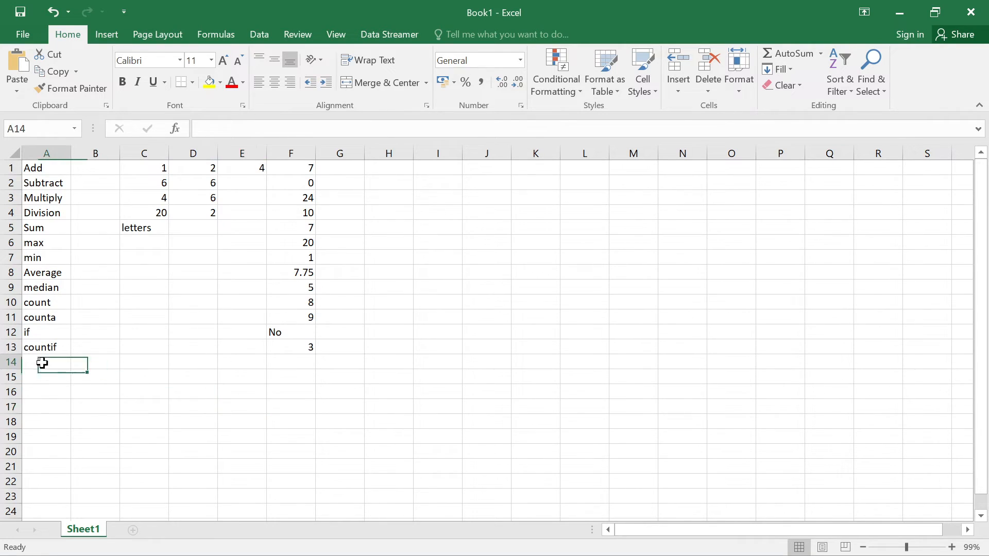
type("round")
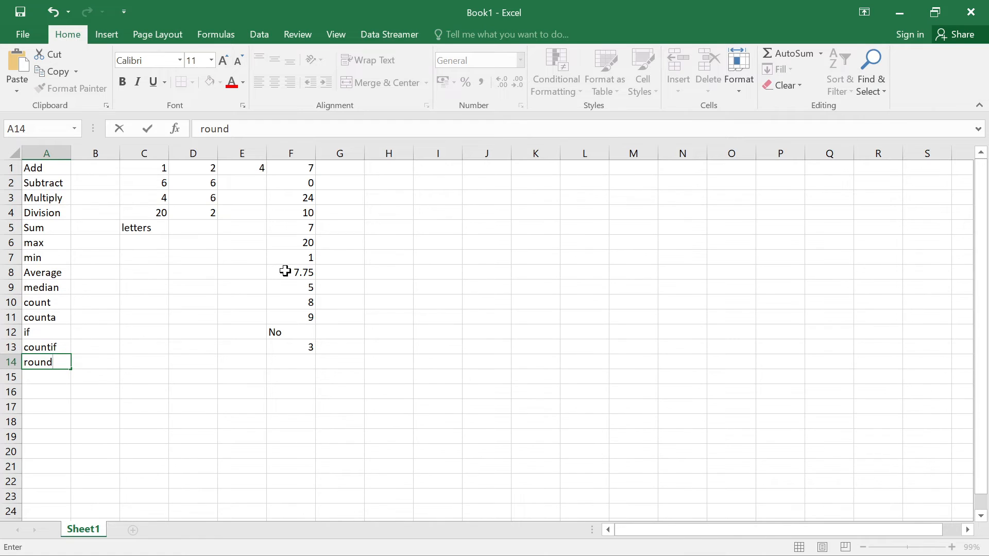
left_click(294, 360)
type("=rou")
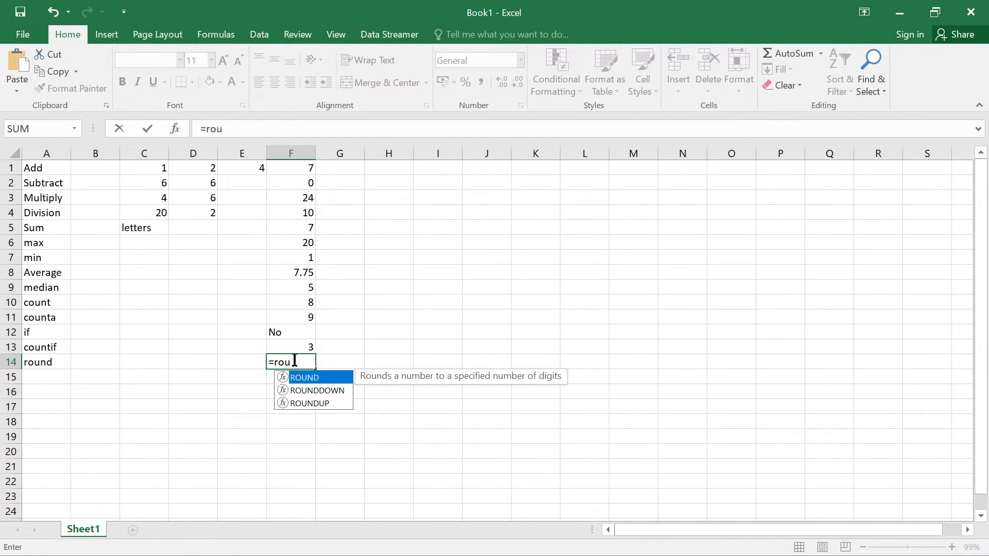
double_click(321, 380)
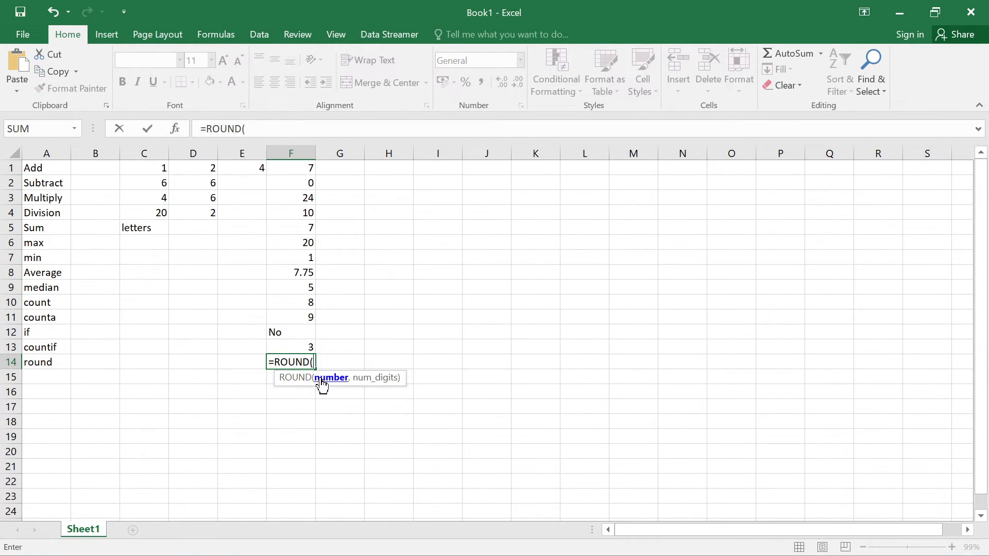
left_click(295, 274)
type(",")
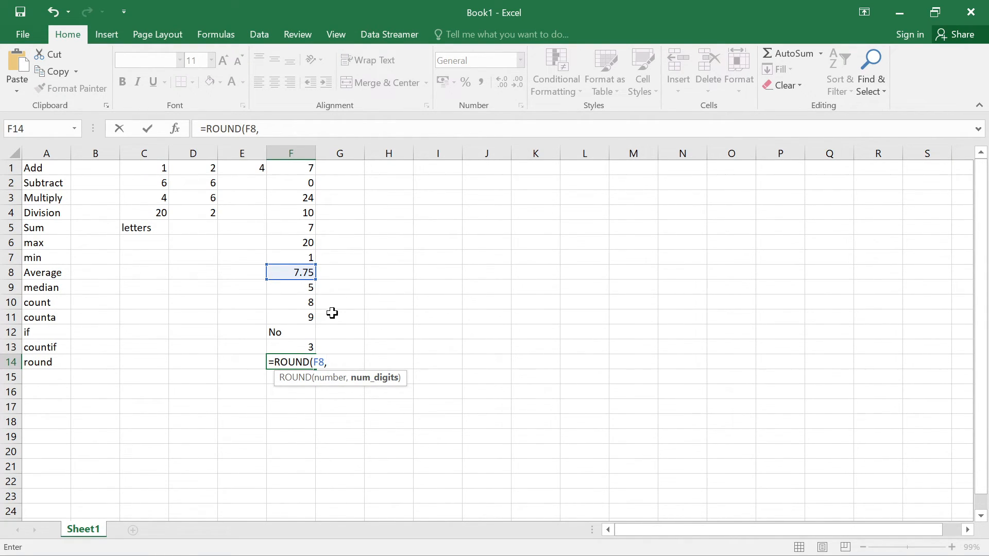
type("1")
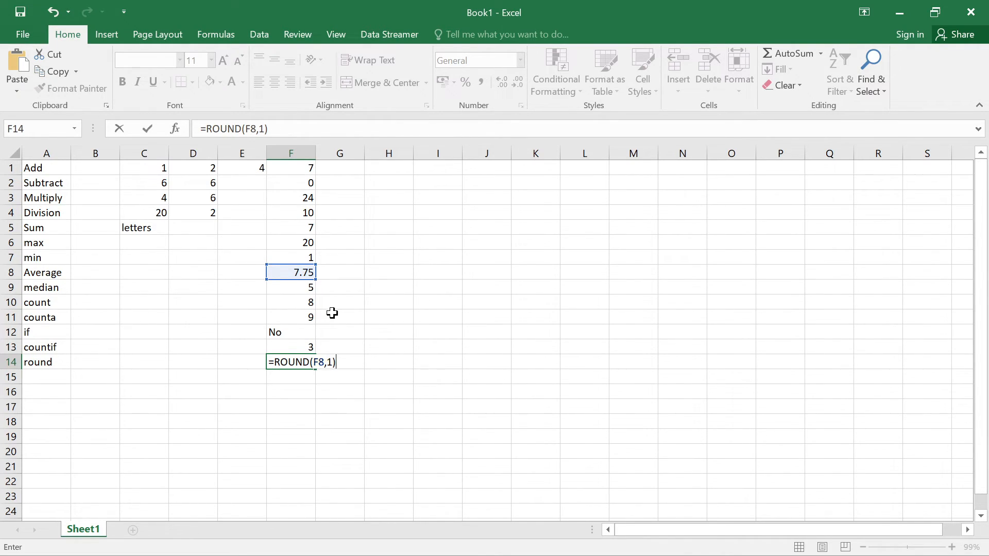
key("Return")
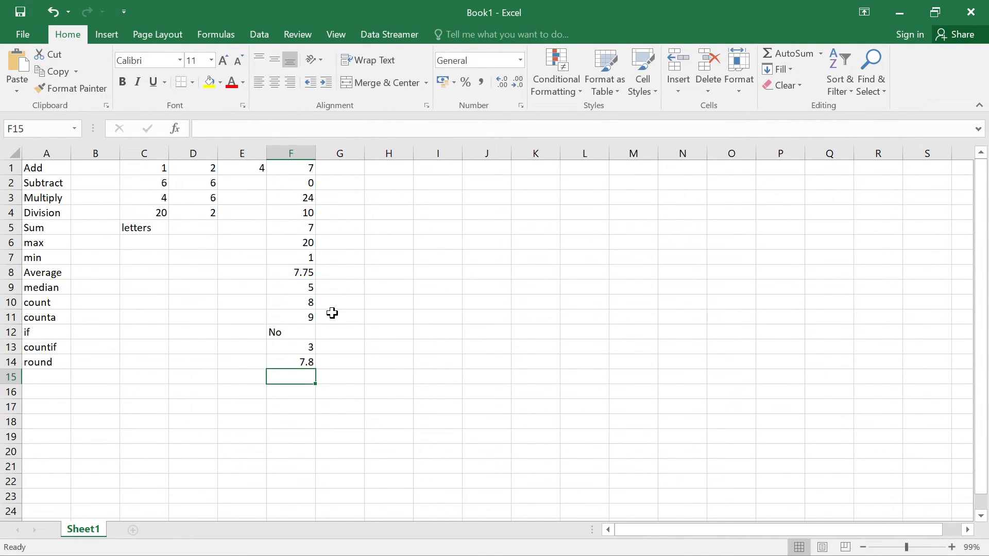
Change the number of digits in F14's ROUND formula to 0, giving =ROUND(F8,0).
left_click(298, 364)
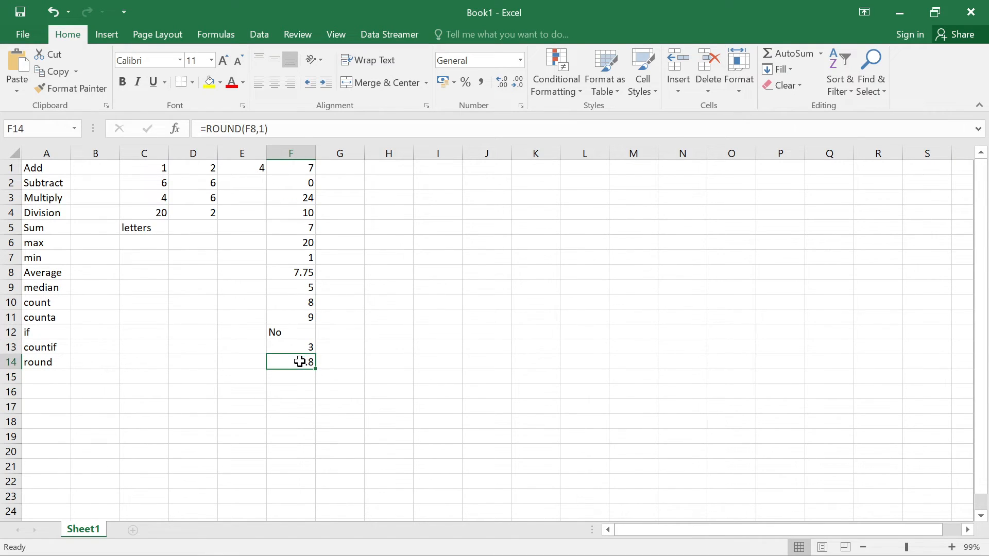
left_click(264, 129)
key("BackSpace")
type("0")
key("Return")
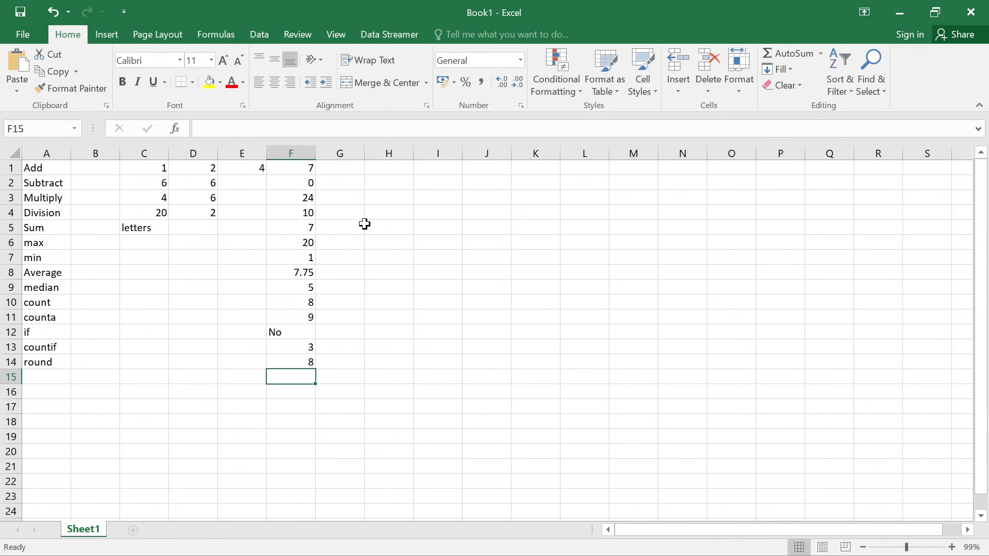
left_click(305, 364)
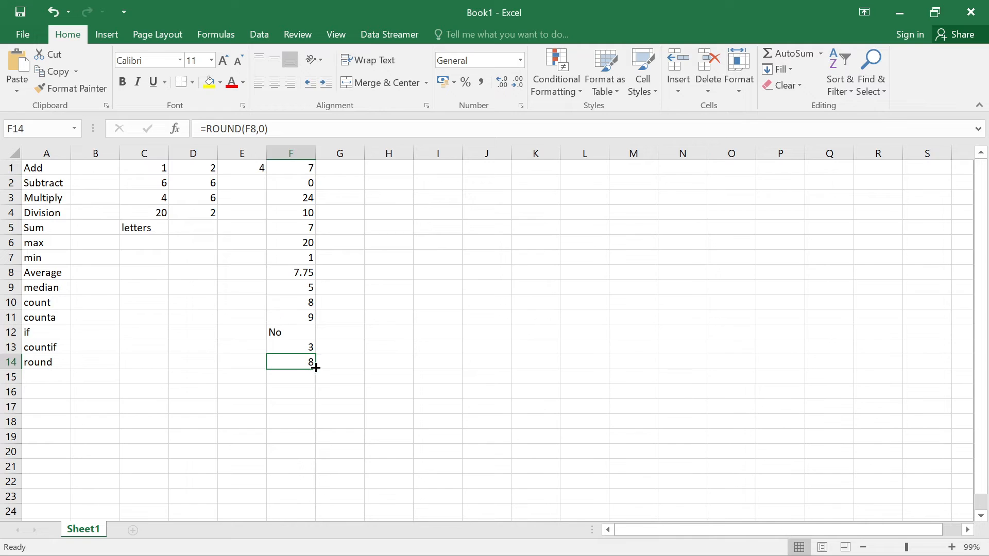
Label cell A15 "sumif".
left_click(46, 378)
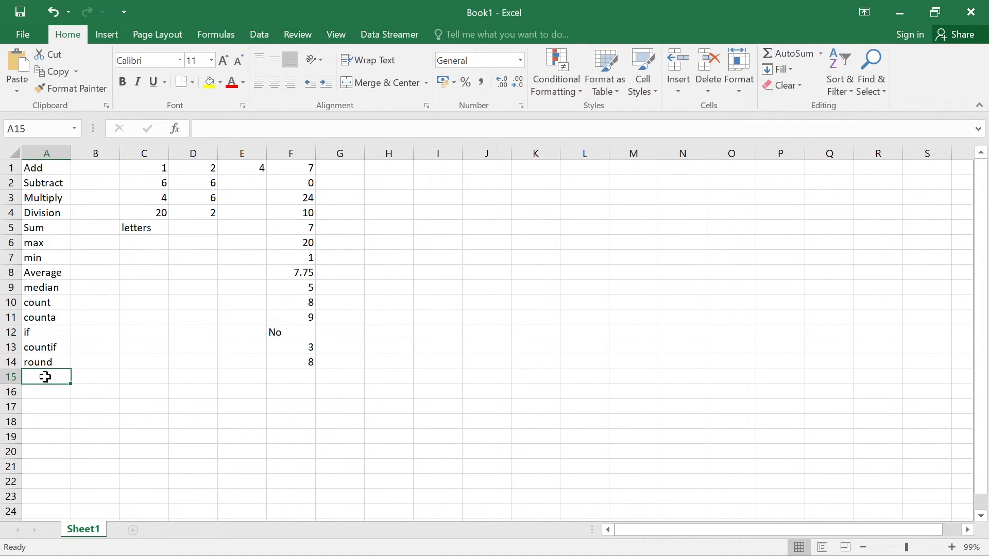
type("sumif")
key("Tab")
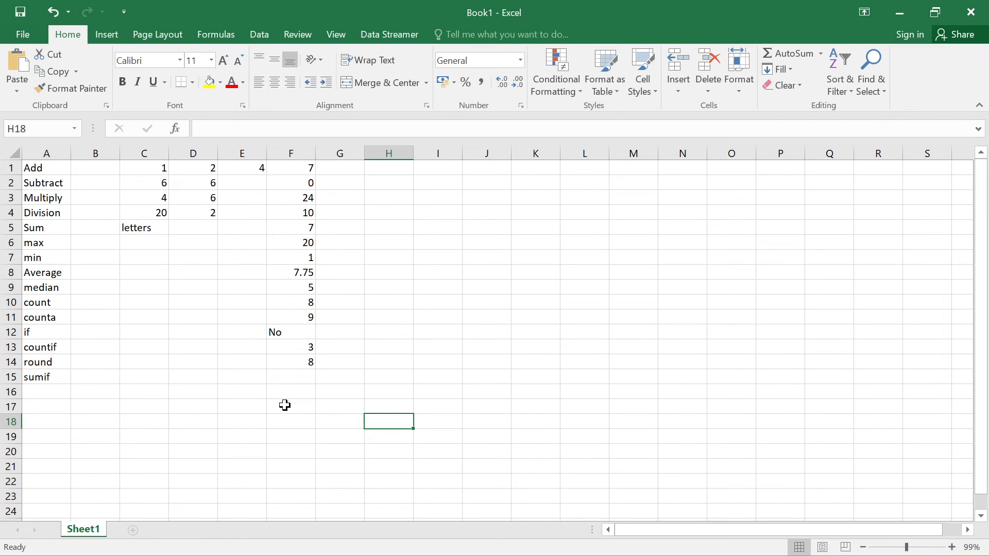
Enter the formula =SUMIF(C1:D4,"<3") in cell F15 to sum the values below 3 in C1:D4.
left_click_drag(145, 164, 187, 197)
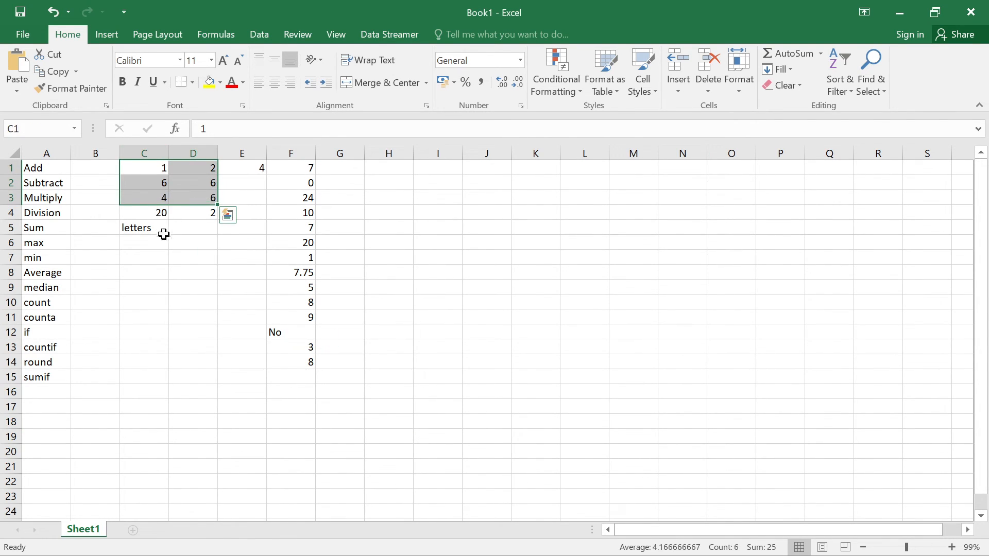
left_click(200, 230)
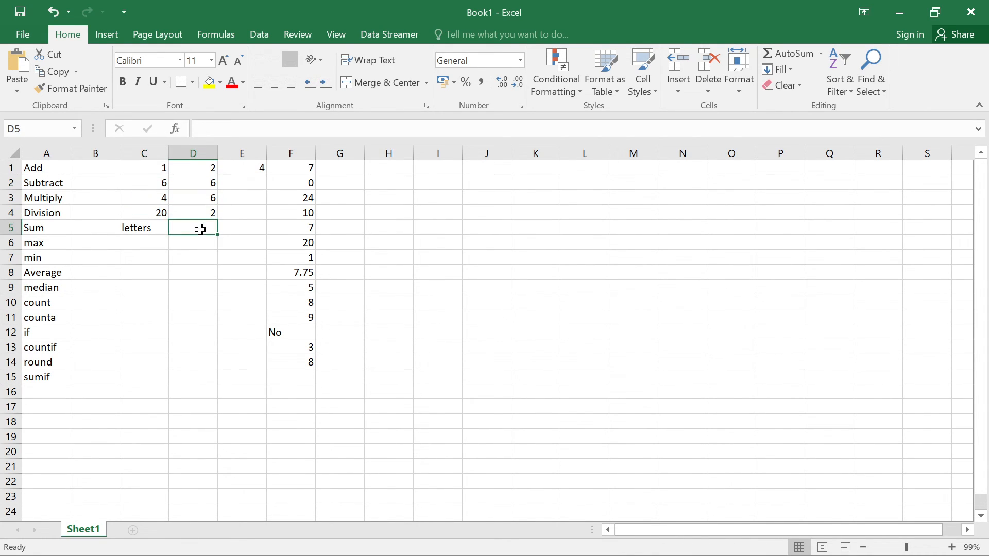
left_click(153, 168)
left_click(201, 168)
left_click(204, 213)
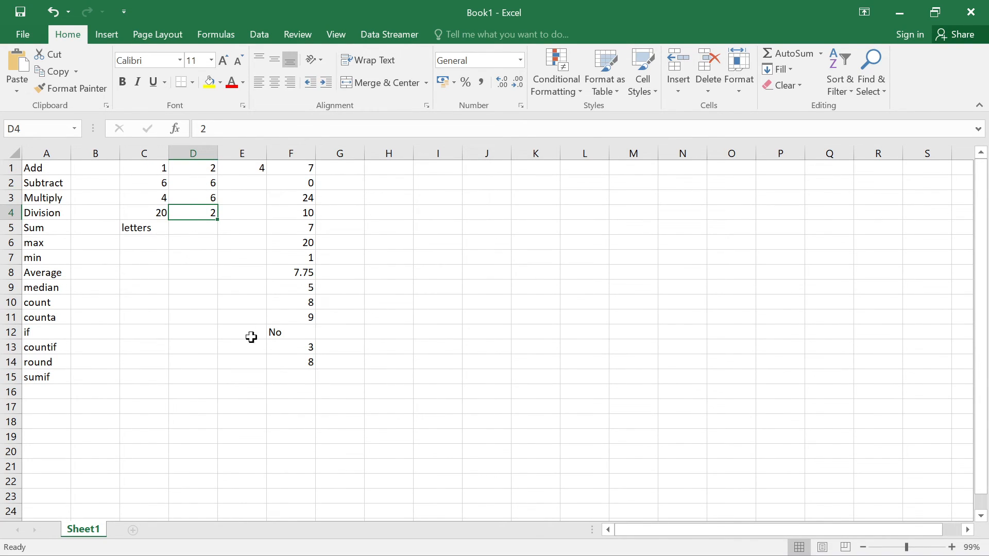
left_click(297, 376)
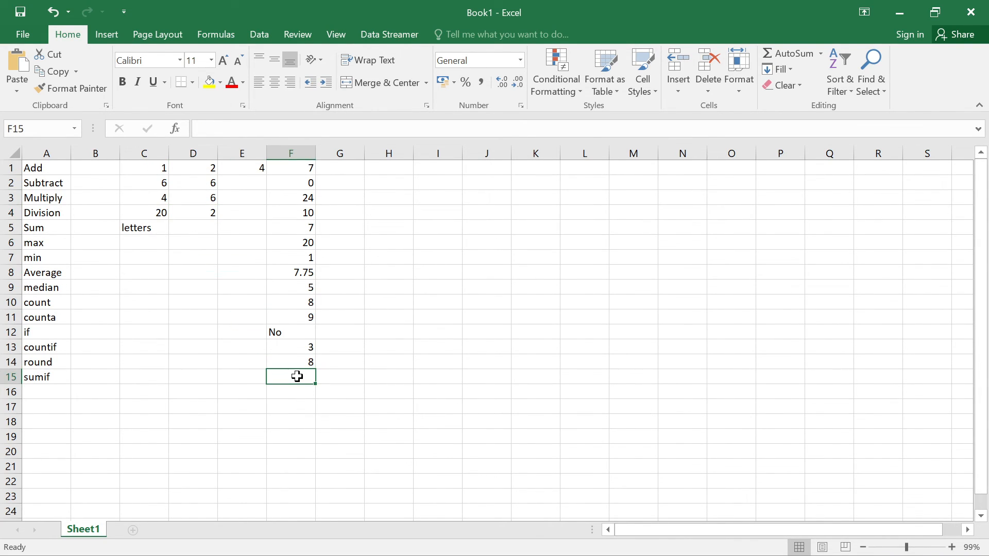
type("=sum")
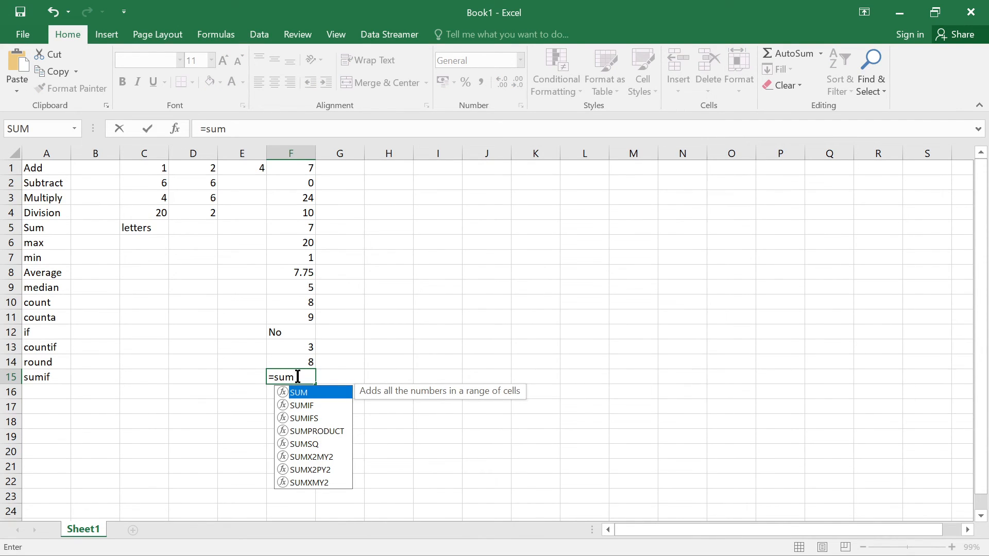
double_click(308, 405)
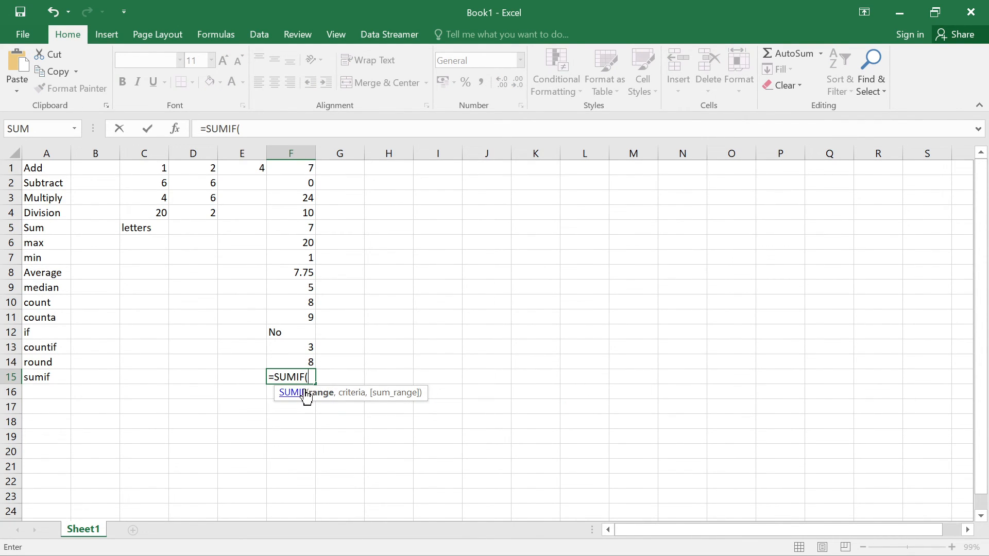
left_click_drag(147, 168, 182, 206)
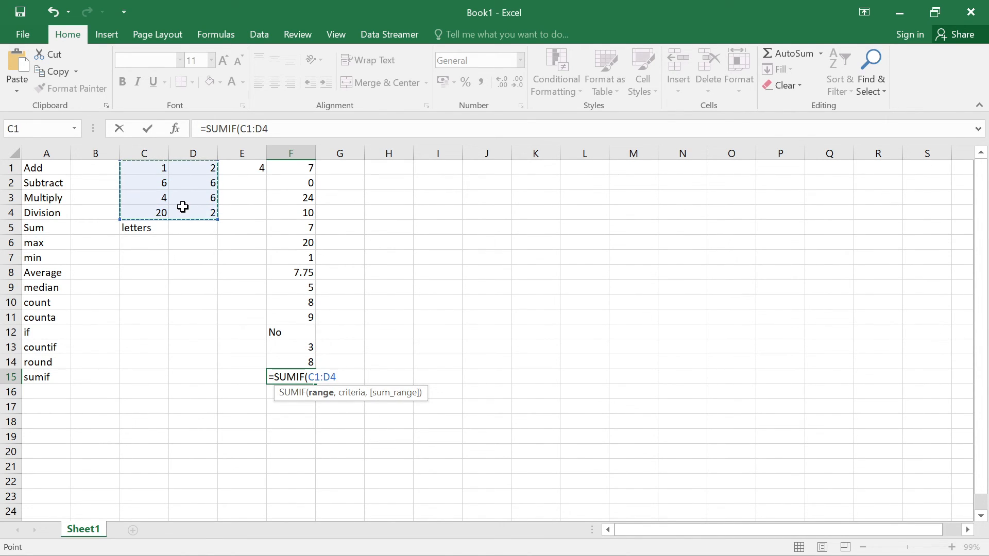
type(",\"")
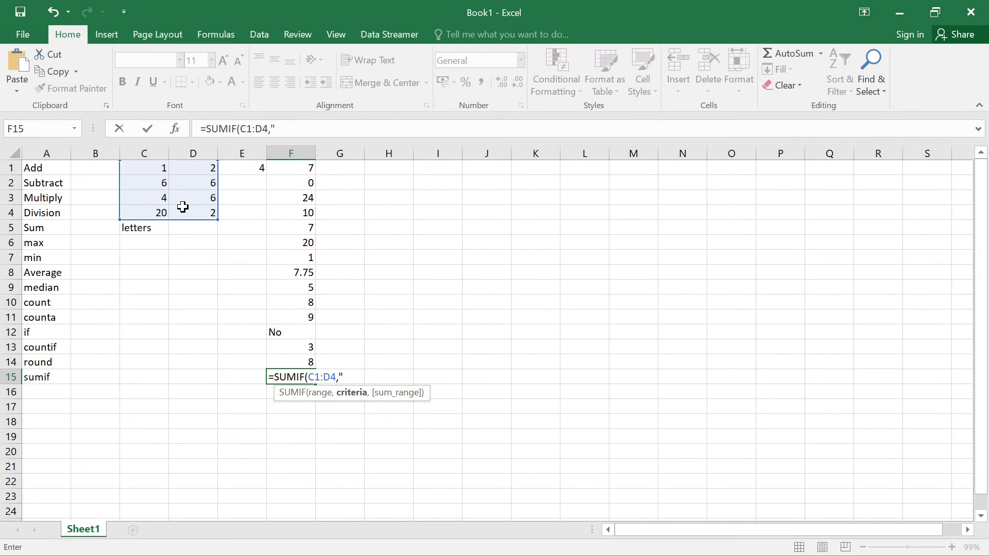
type("<3")
key("Return")
Check the SUMIF formula in F15 against the cells in C1:D4 holding values below 3.
left_click(306, 377)
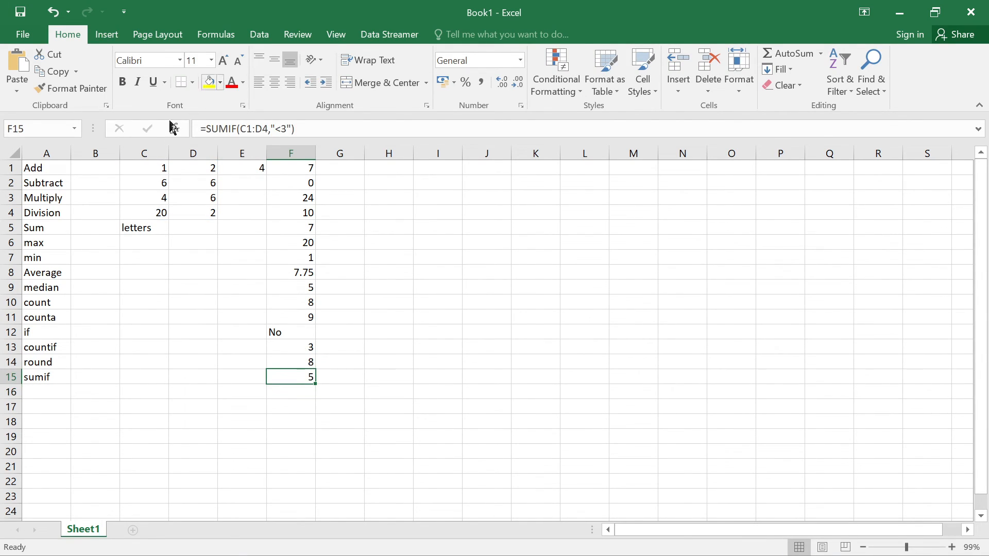
left_click(158, 169)
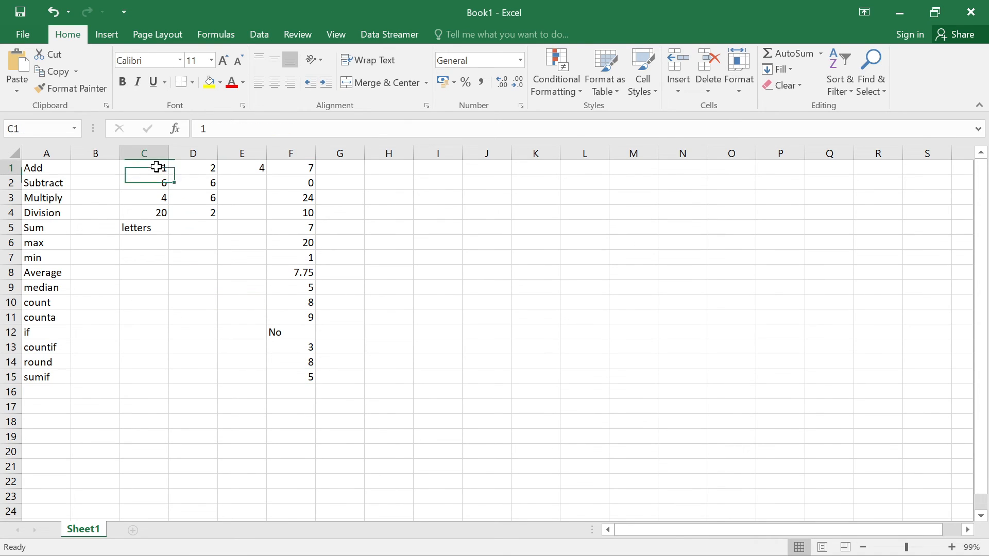
left_click(207, 168)
left_click(209, 214)
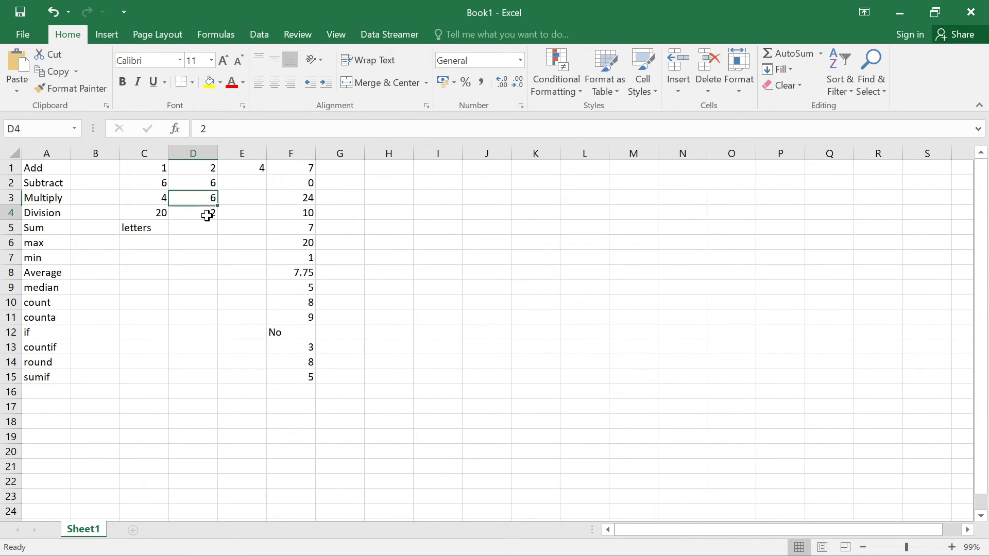
left_click(204, 166)
left_click(143, 166)
left_click(208, 213)
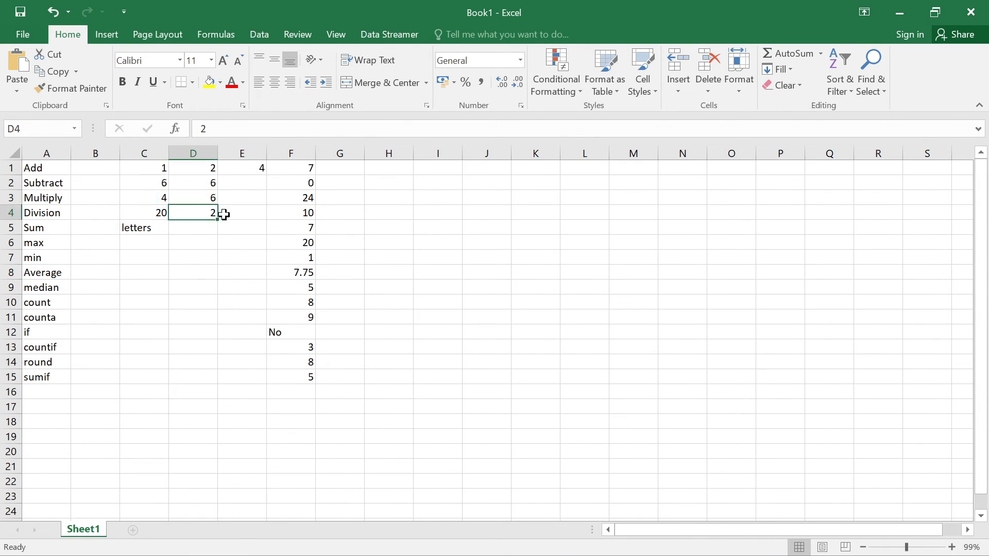
left_click(288, 380)
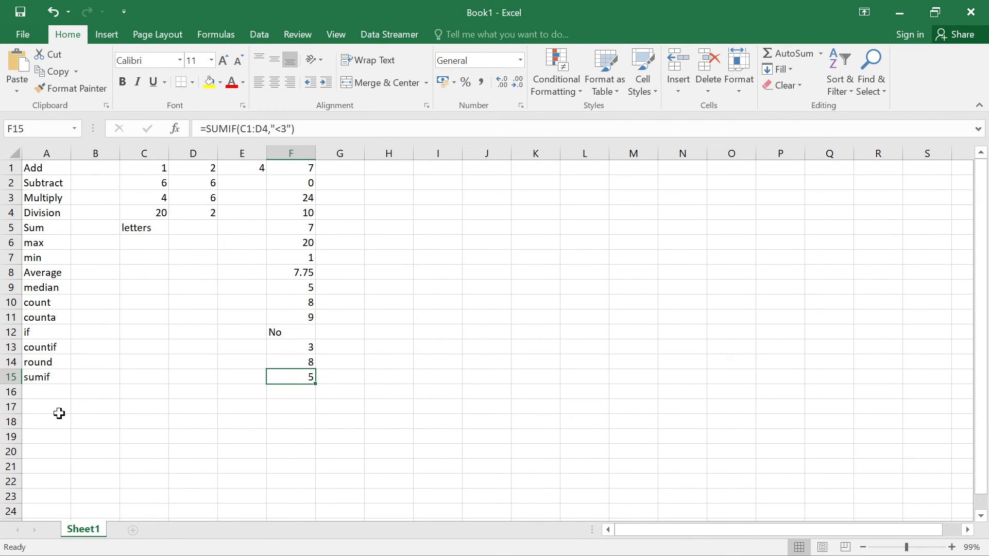
Label cell A16 "vlookup".
left_click(58, 391)
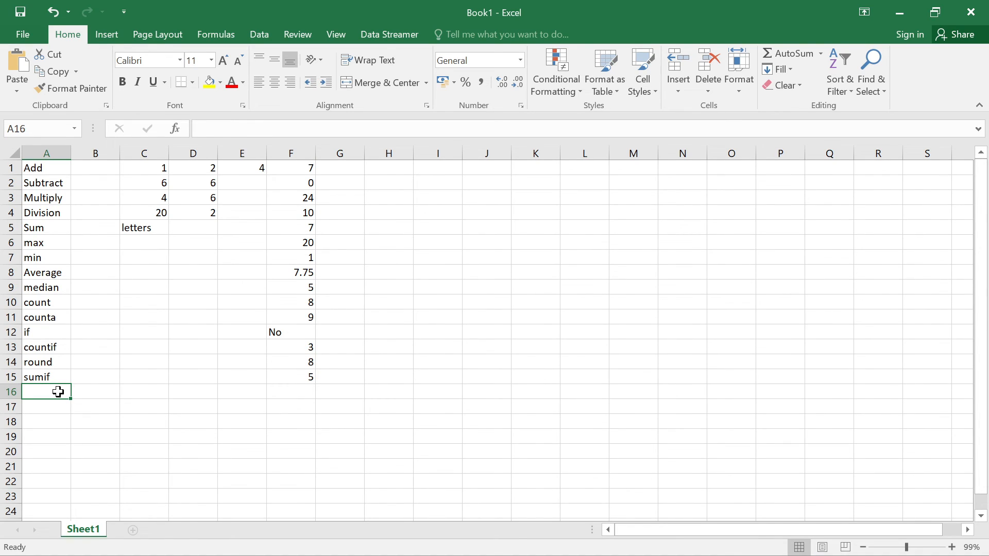
type("vll")
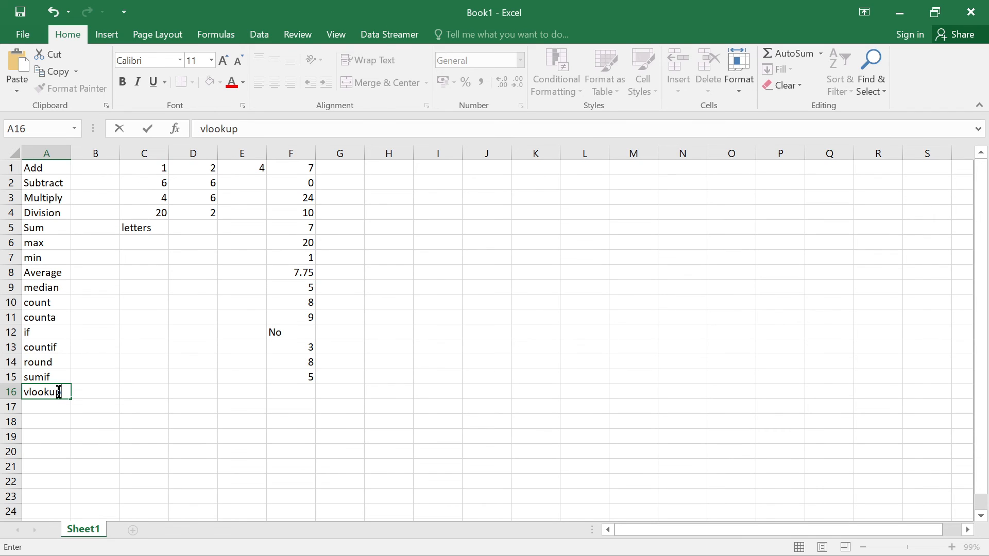
left_click(430, 397)
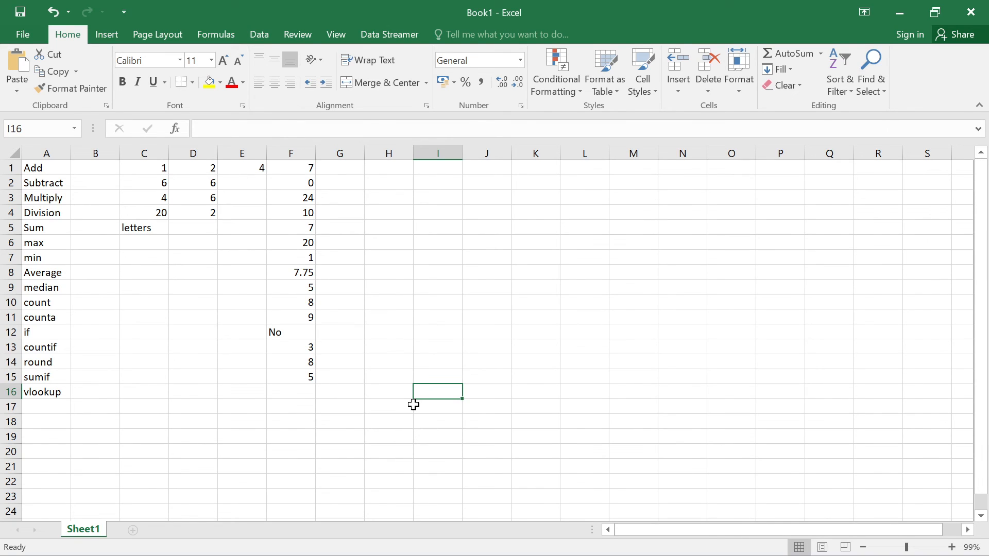
Start a lookup table with the headers "Country" in H17 and "Currency" in I17.
left_click(394, 410)
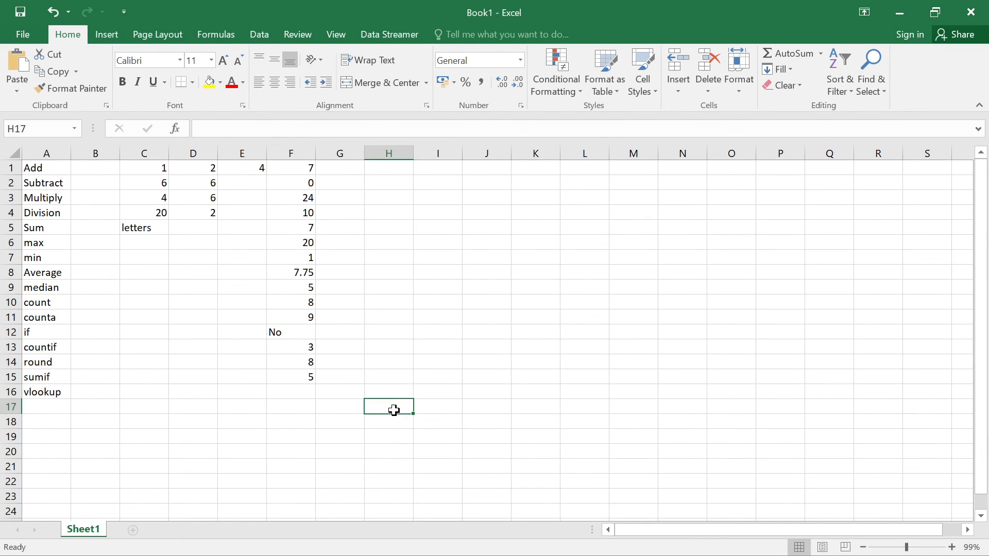
type("Coun")
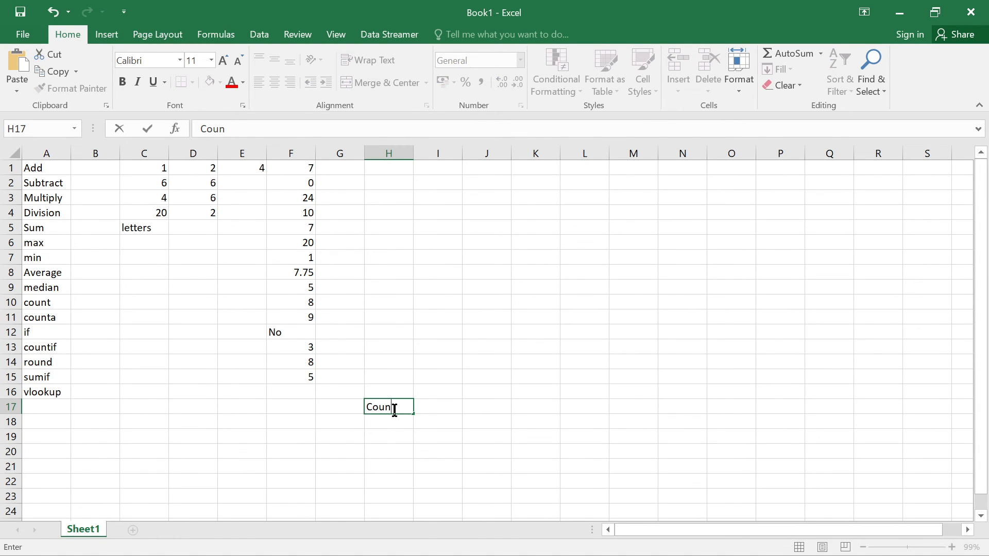
type("try")
key("Tab")
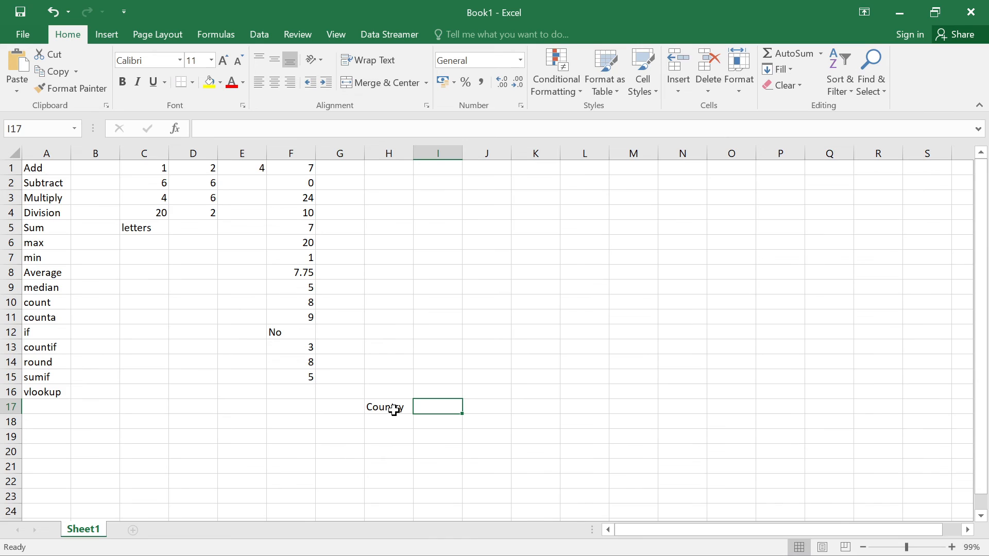
type("Currency")
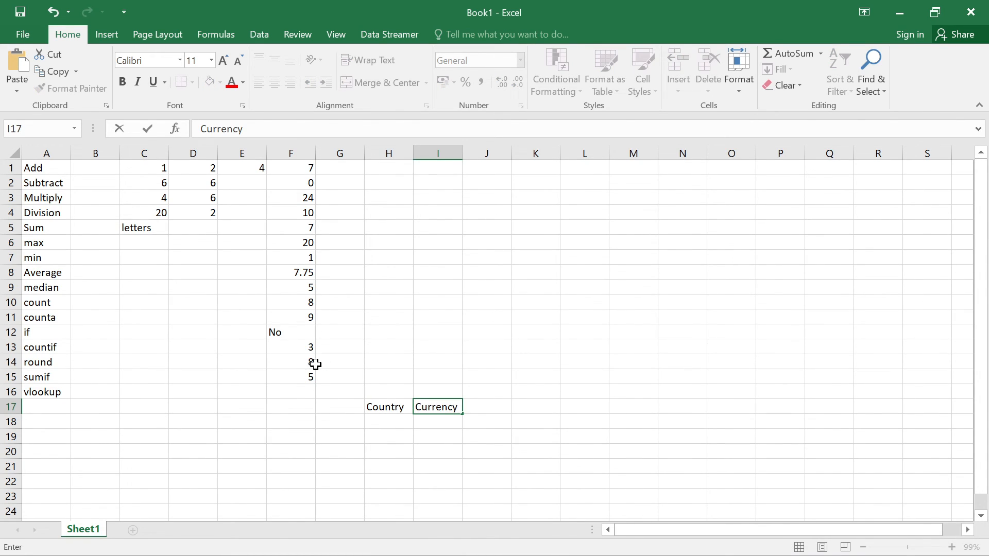
Fill the Country column in H18:H20 with Nigeria, malaysia and USA.
left_click(382, 423)
type("Nigeria")
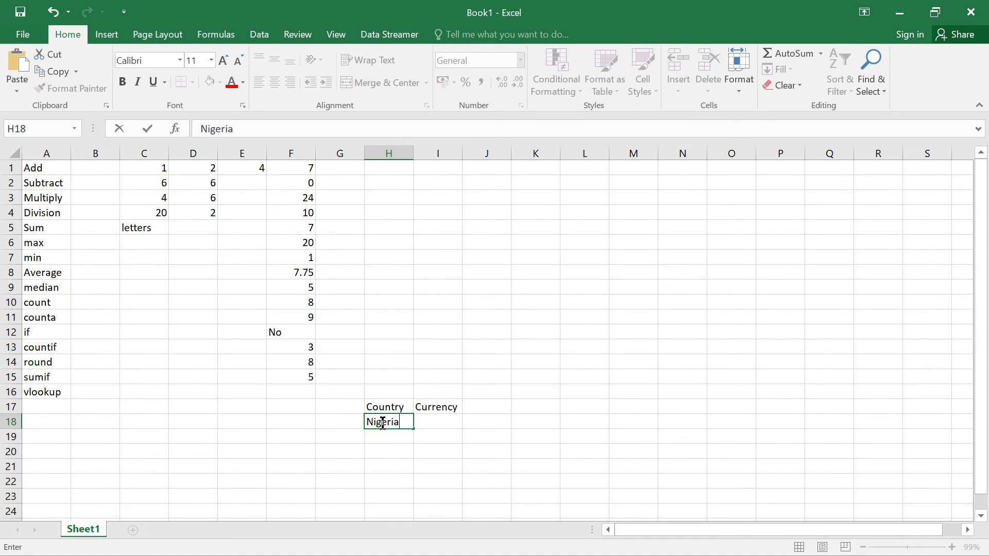
key("Return")
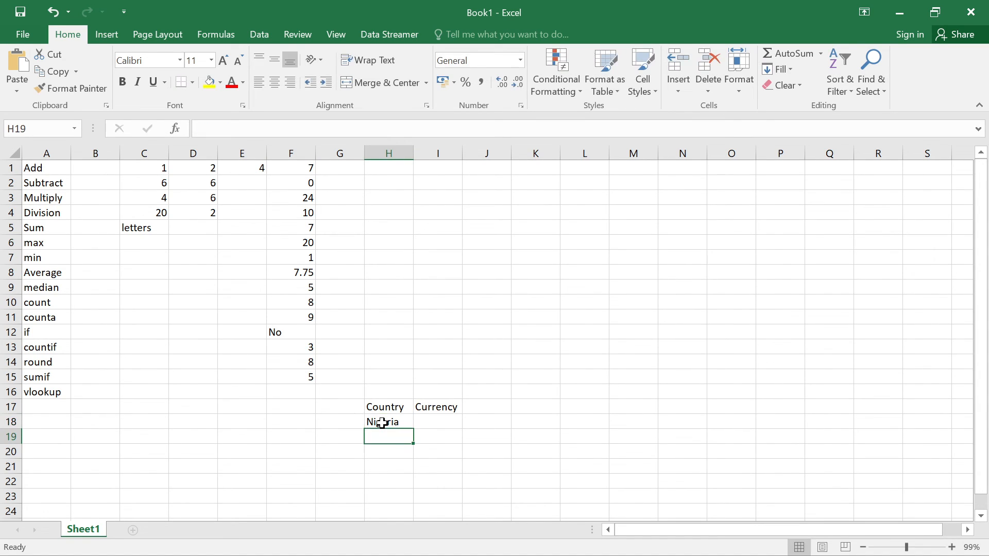
type("malaysia")
key("Return")
type("USA")
key("Tab")
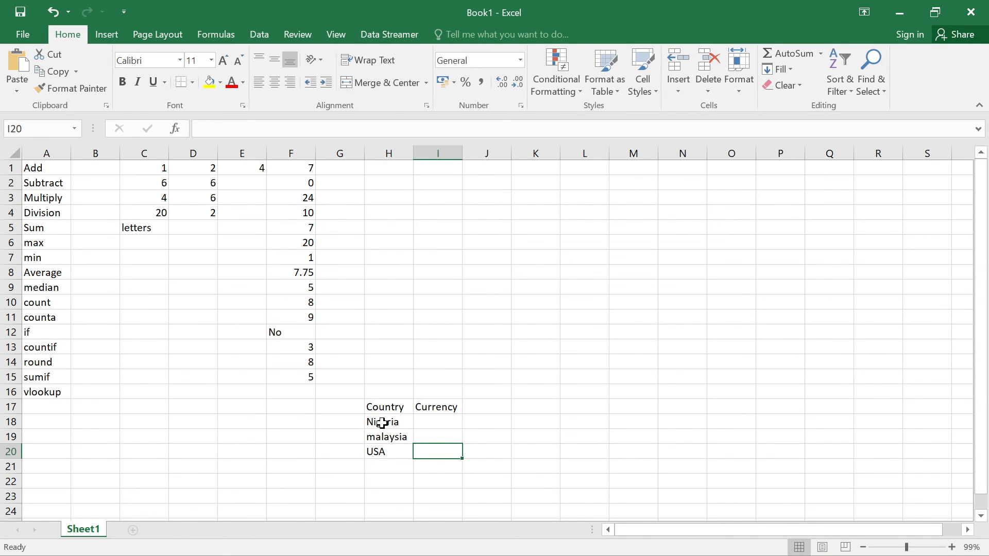
Fill the Currency column in I18:I20 with Naira for Nigeria, Ringgit for malaysia and Dollar for USA.
type("Dollar")
key("Up")
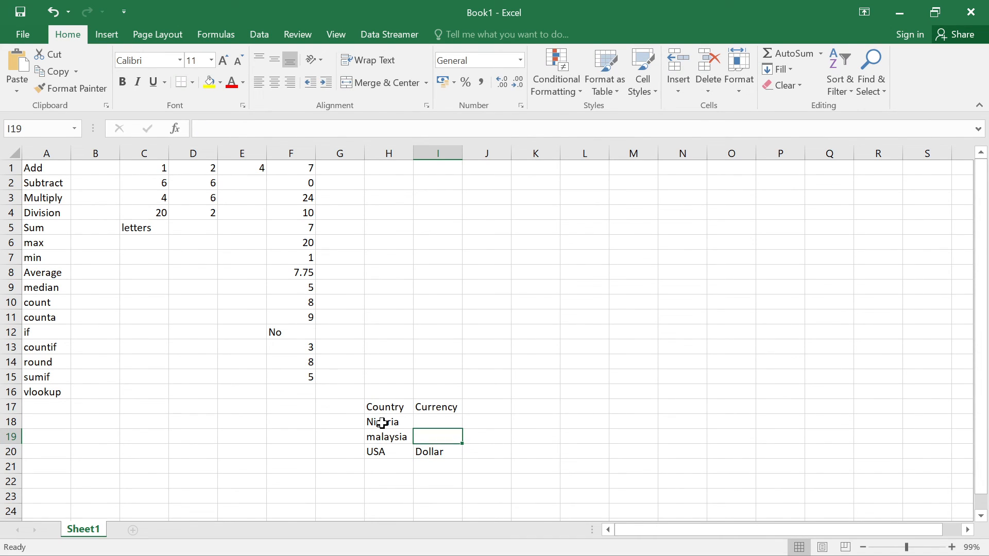
type("Ringgit")
key("Up")
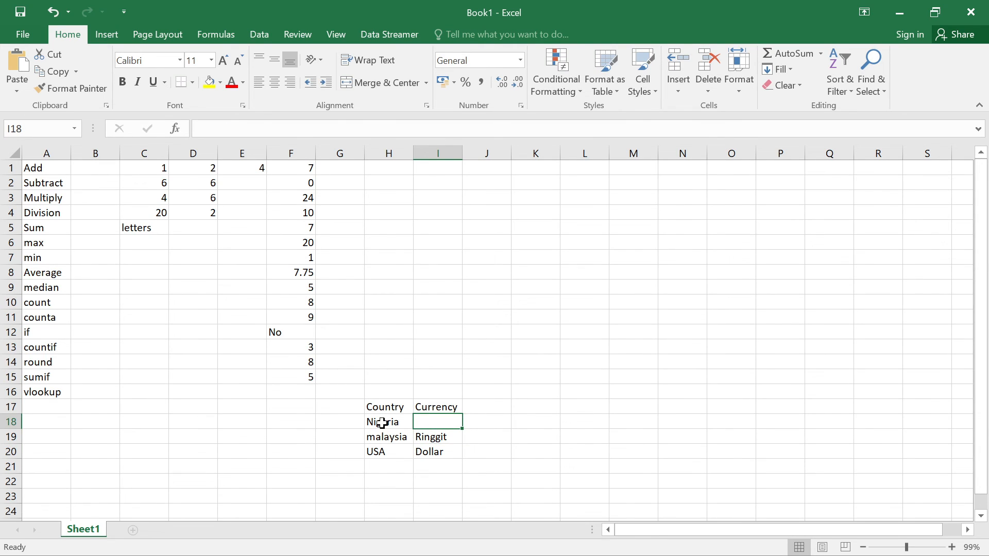
type("Naira")
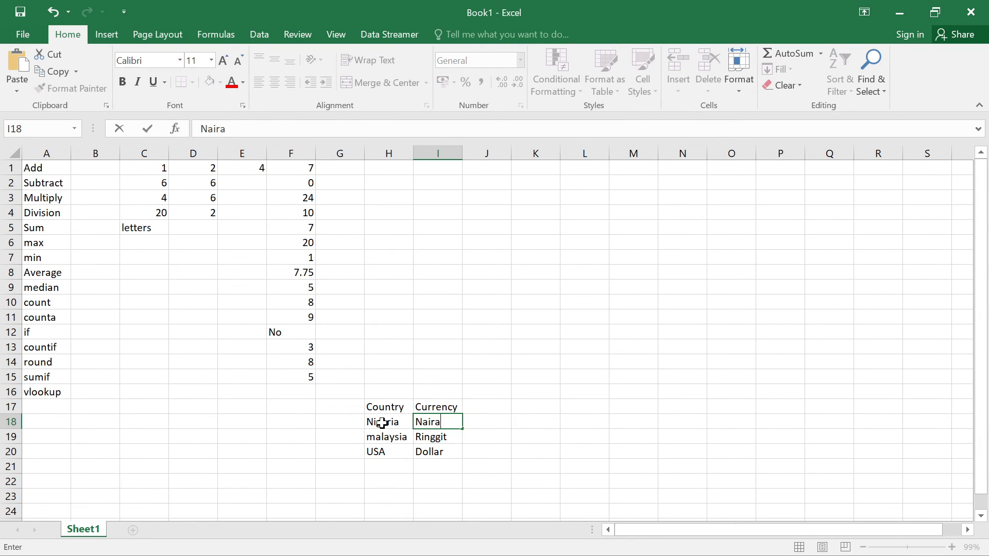
left_click(250, 435)
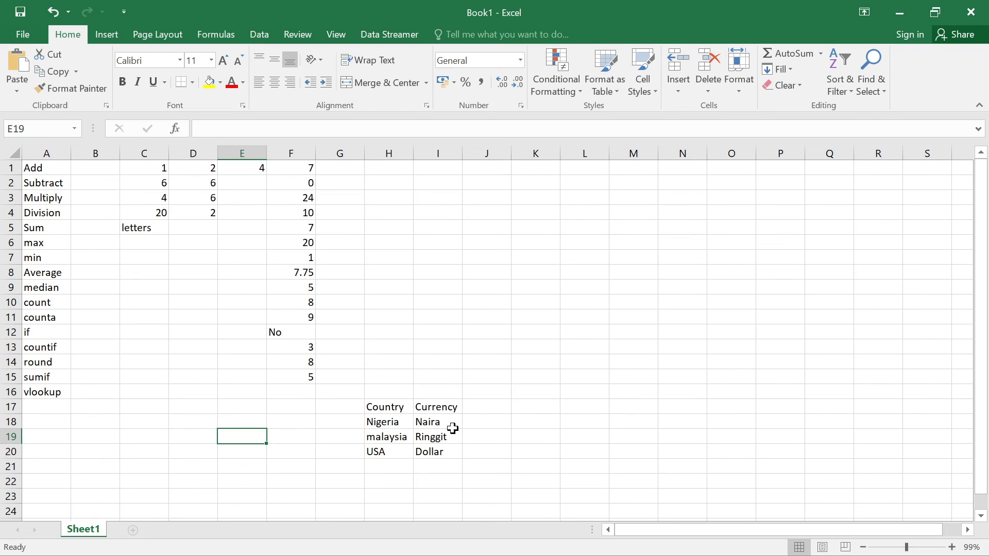
left_click(438, 420)
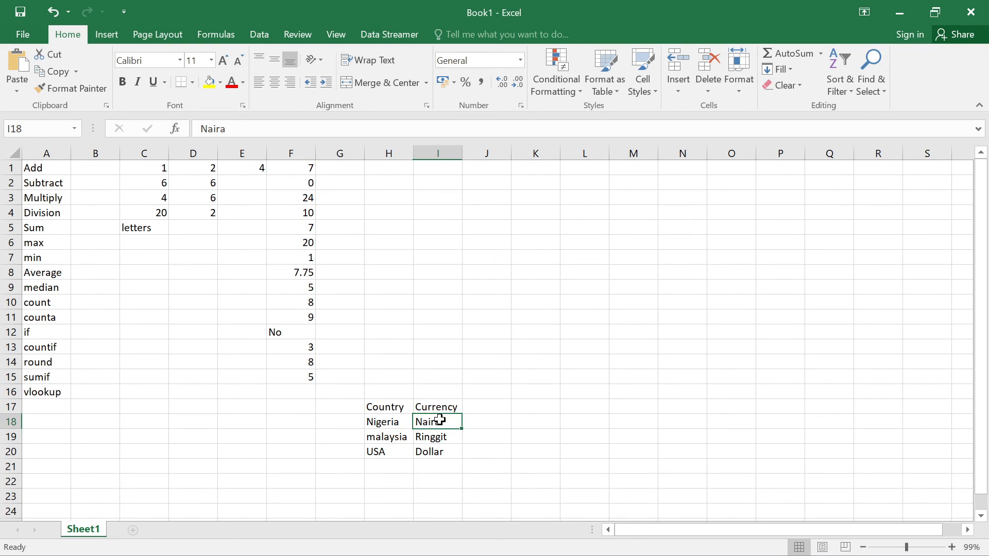
left_click(379, 421)
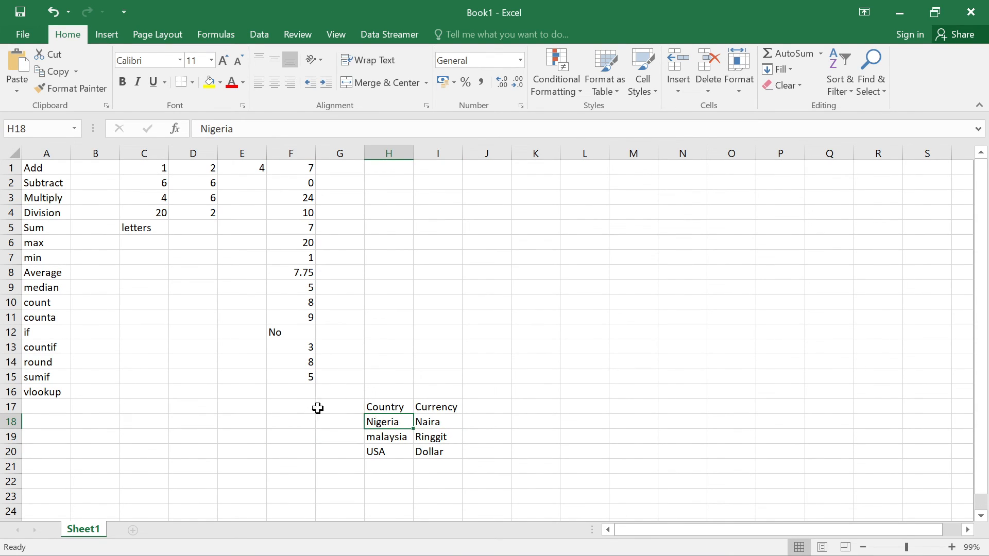
Enter a VLOOKUP formula in F16 that looks up H18 in H18:I20 and returns column 2 with an exact match (FALSE).
left_click(278, 393)
type("=")
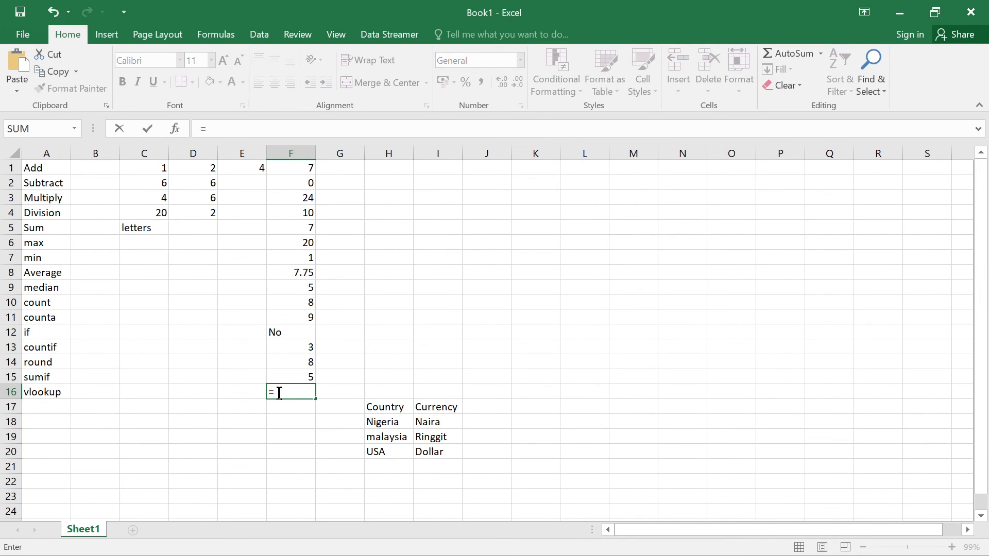
type("vlo")
double_click(309, 408)
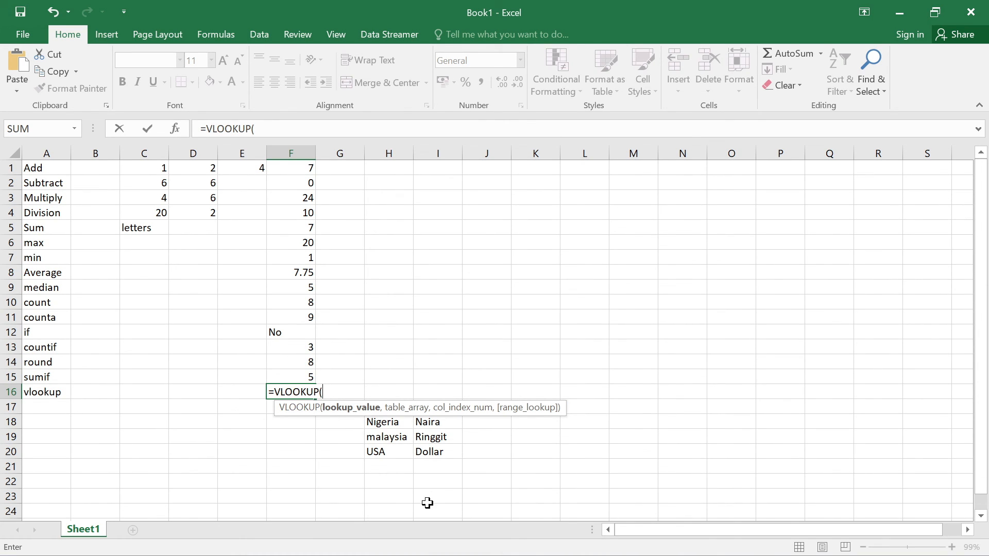
left_click(388, 427)
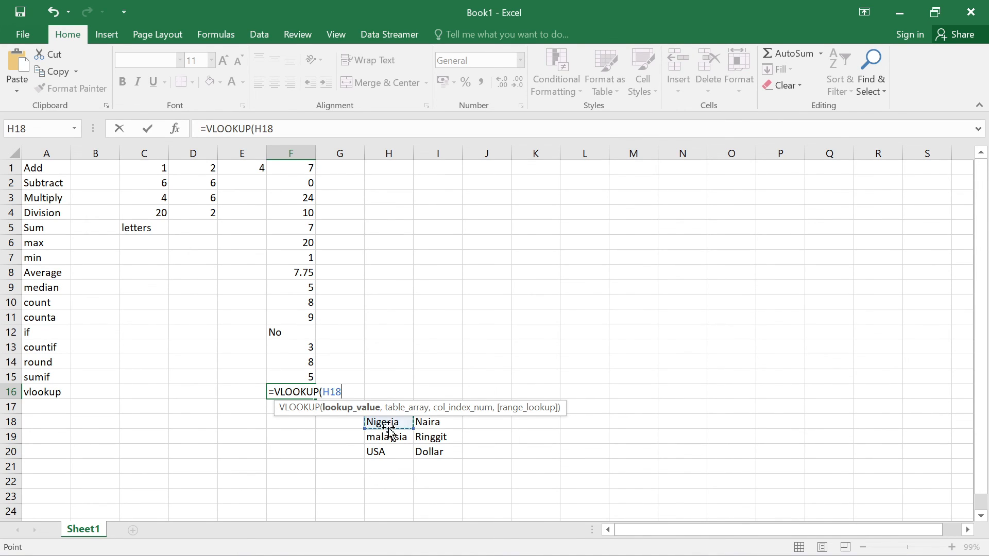
type(",")
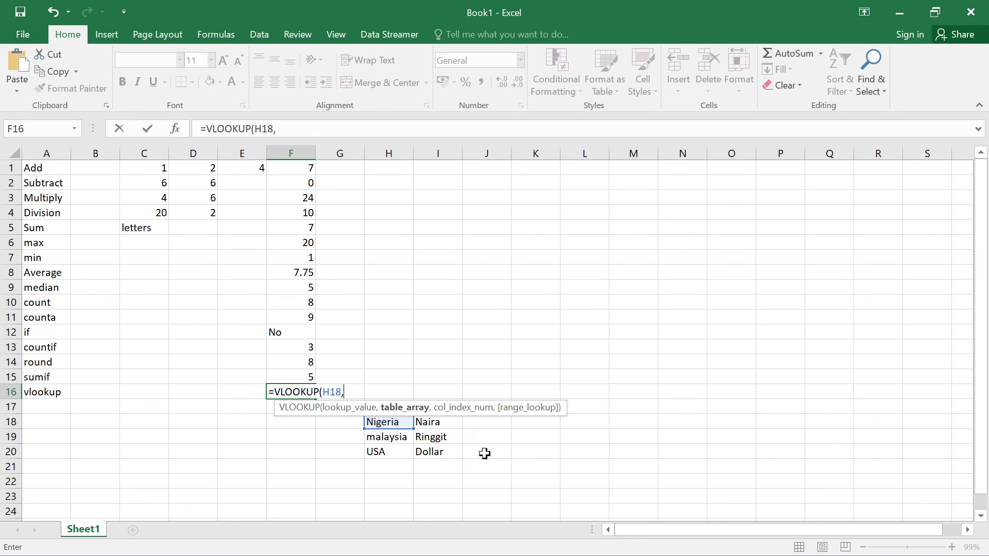
left_click_drag(381, 422, 430, 462)
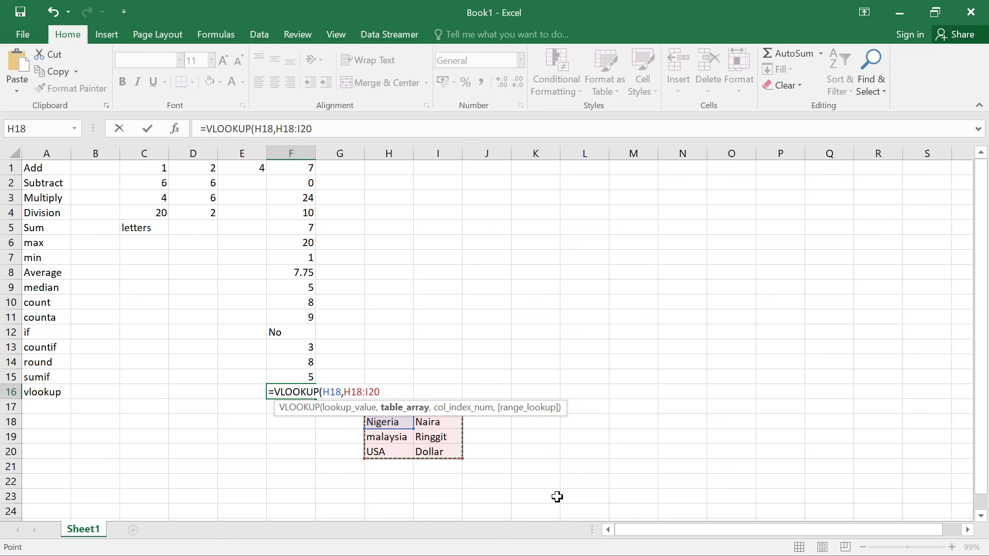
type(",2")
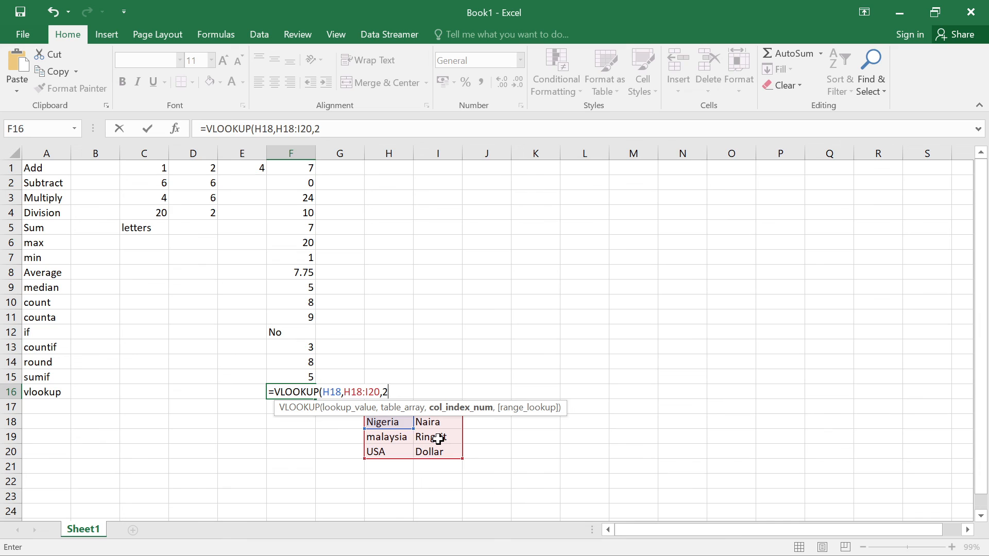
type(",")
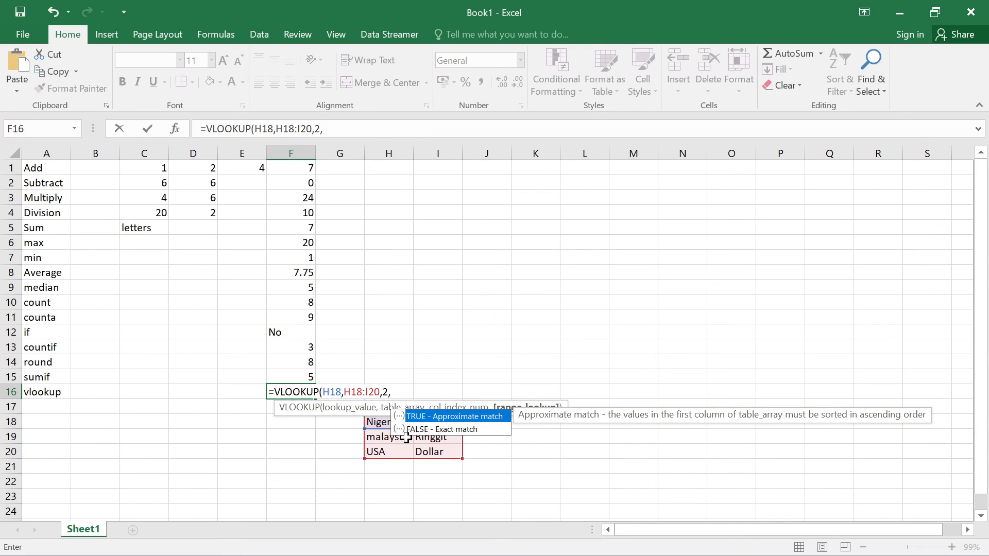
double_click(447, 429)
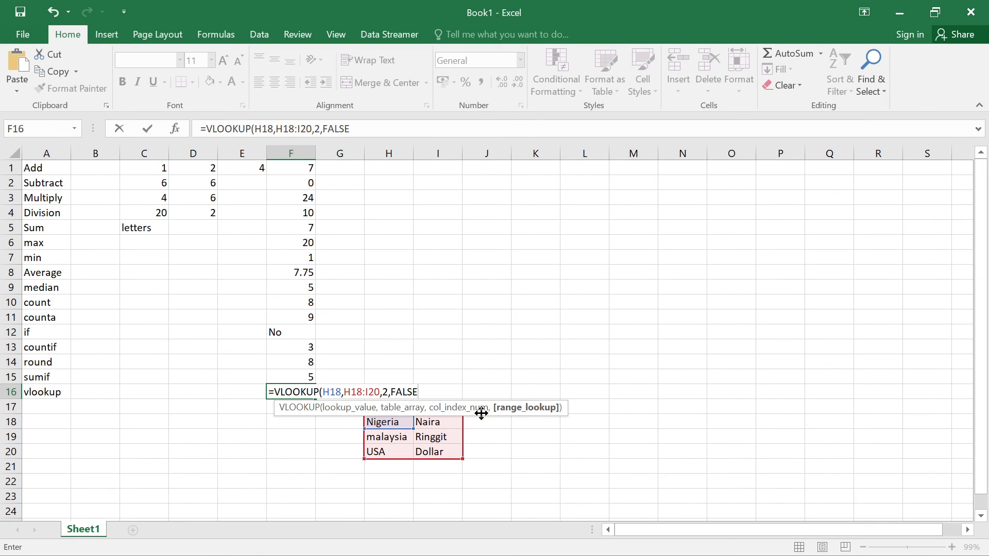
type(")")
key("Return")
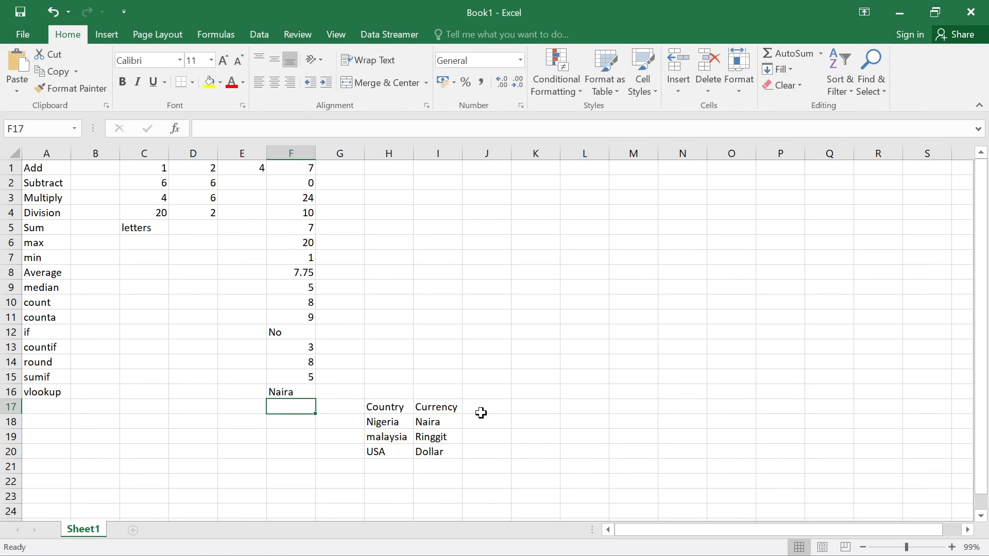
Check the VLOOKUP formula in F16 against the currency in I18 and the country in H18.
left_click(291, 392)
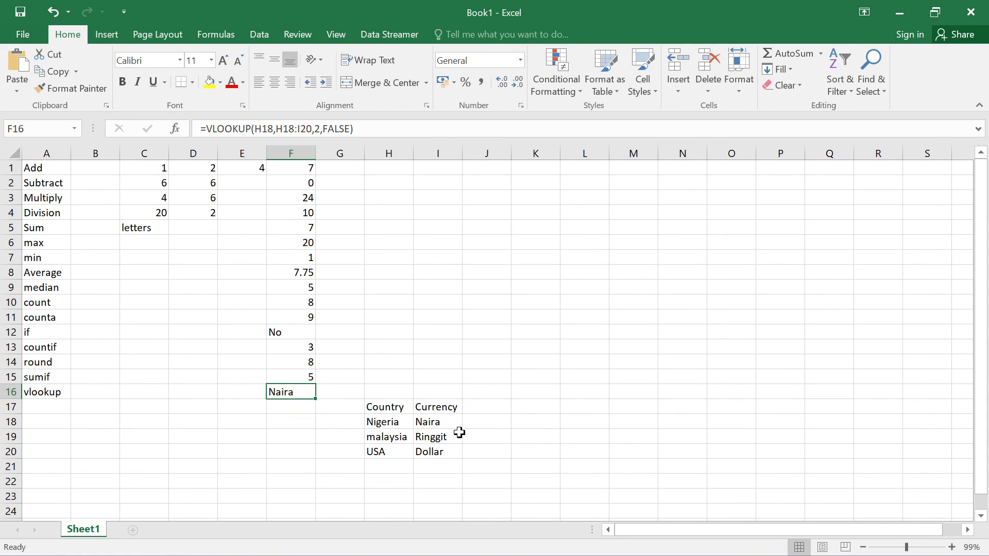
left_click(438, 425)
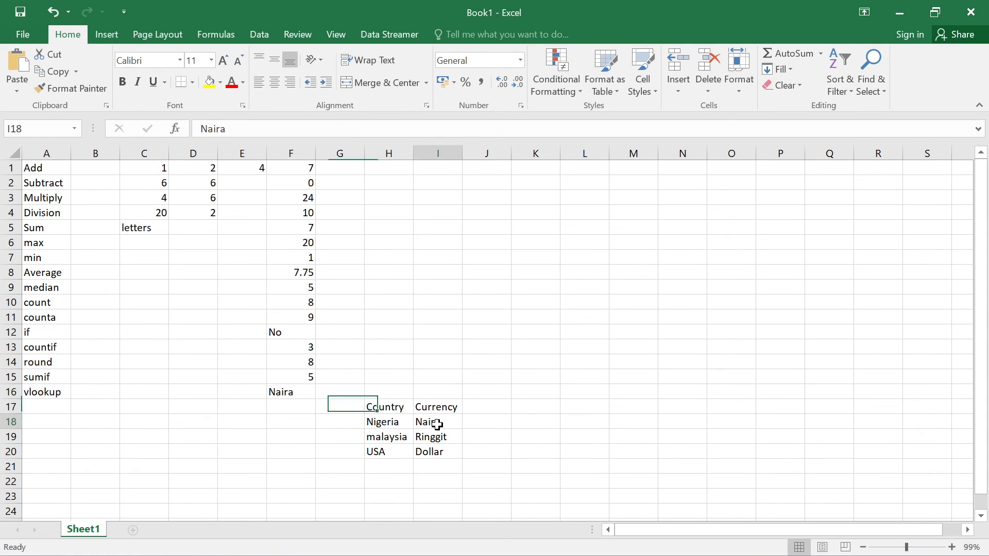
left_click(386, 426)
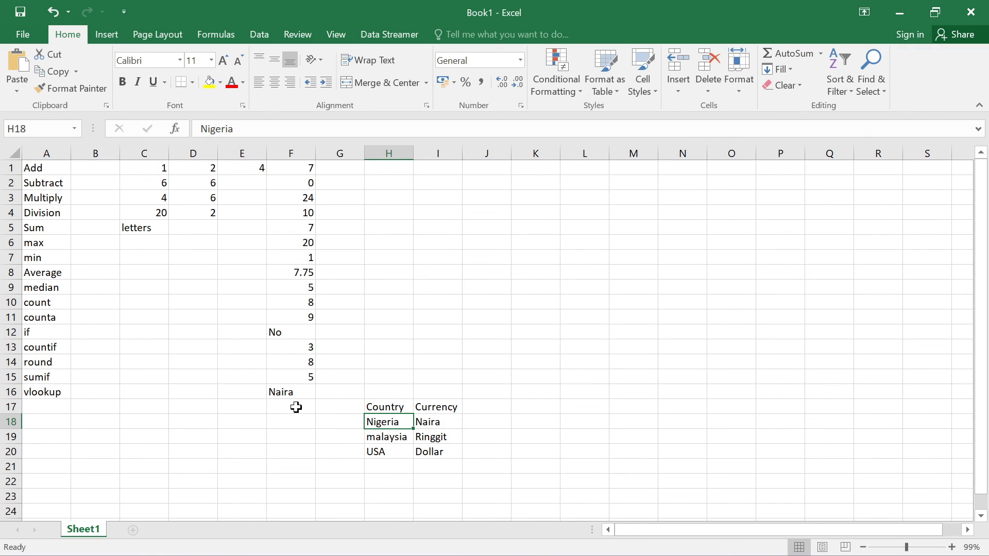